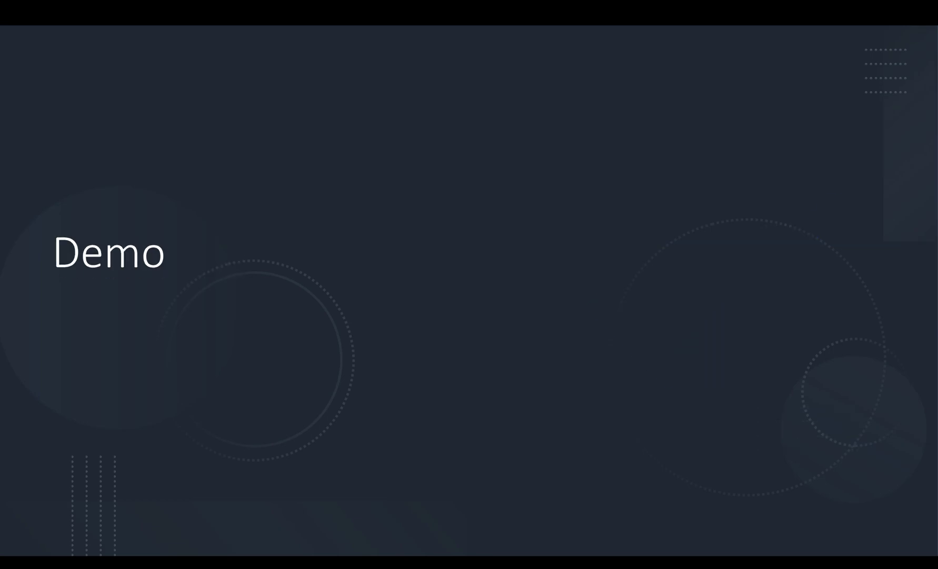
From the Demo slide, bring up the open-windows switcher to leave PowerPoint
key(alt+Tab)
Open License configuration and expand Asset management to show its four enabled sub-keys
key(alt+Tab)
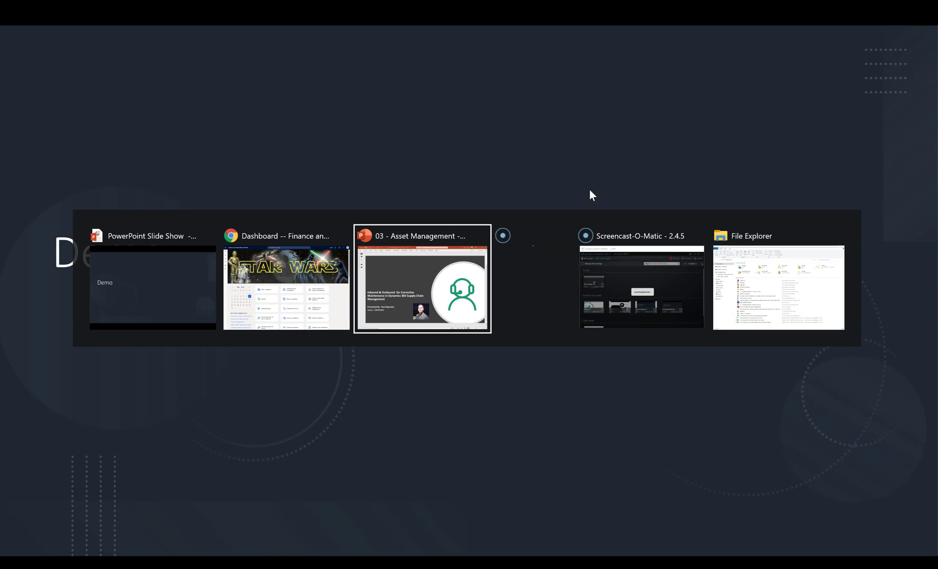
key(alt+Tab)
key(alt+Tab)
key(alt+Tab)
key(alt+Tab)
key(alt+Tab)
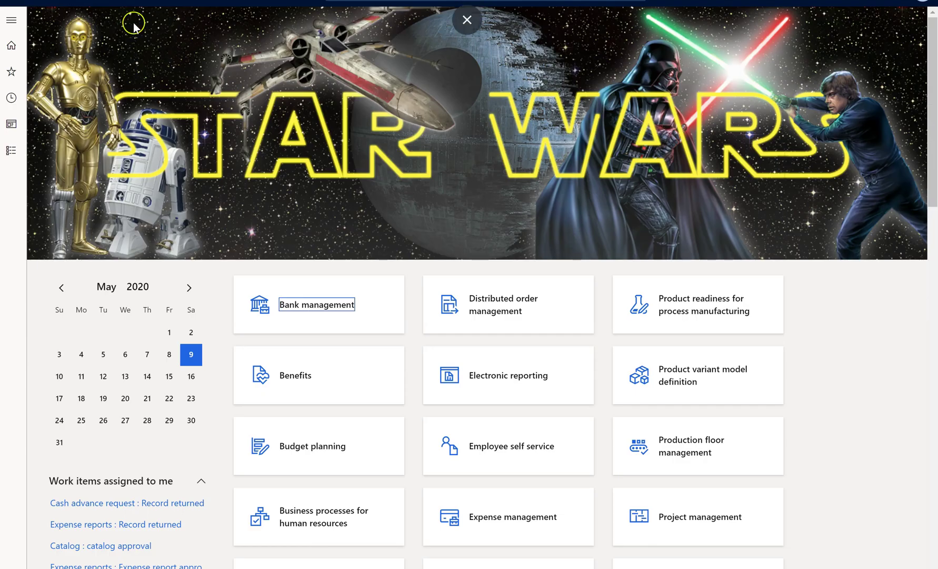
click(13, 22)
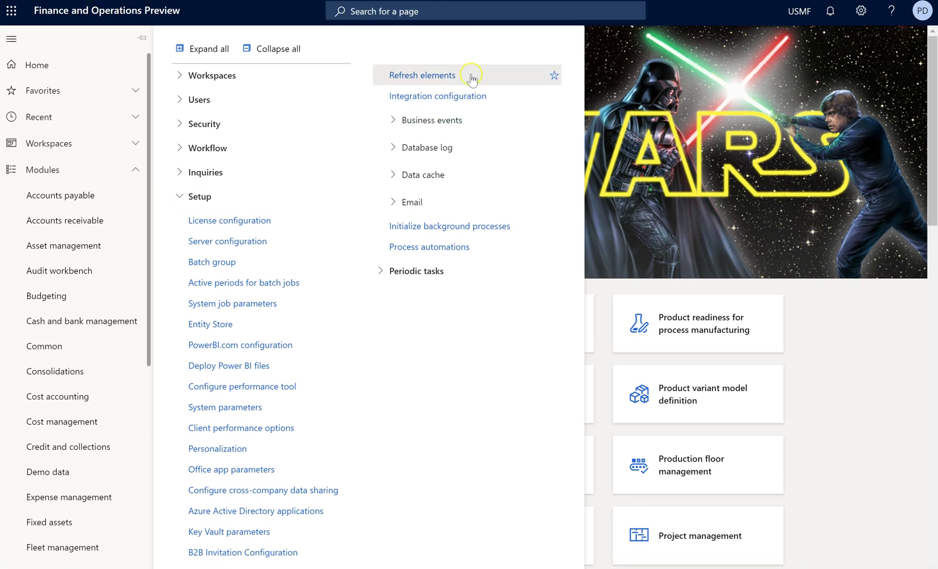
click(230, 220)
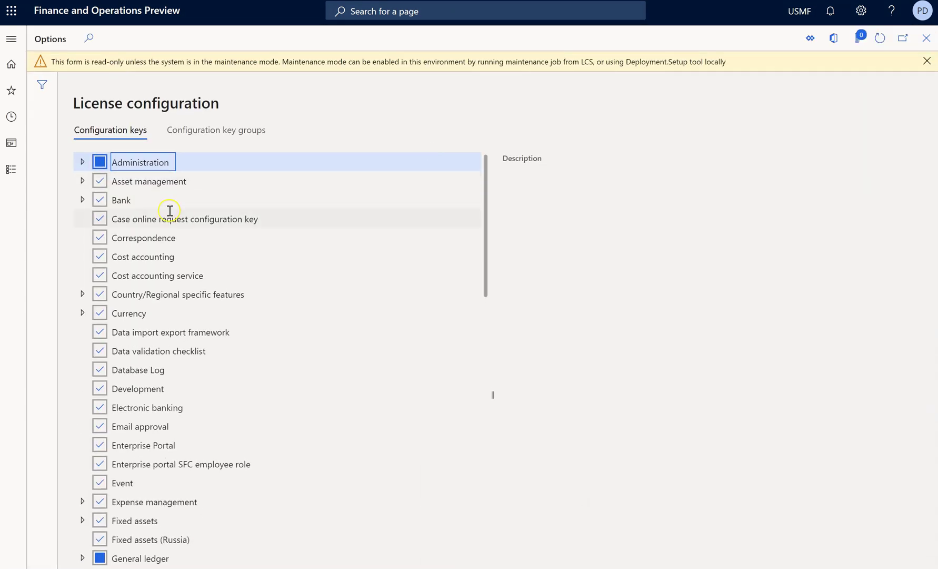
click(83, 180)
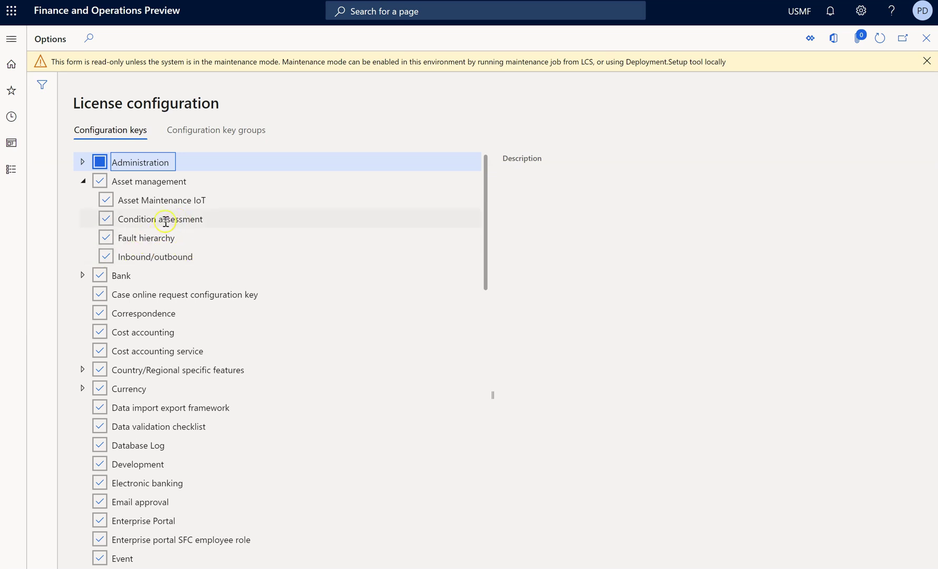
Open the Asset management maintenance request Lifecycle states page
click(11, 39)
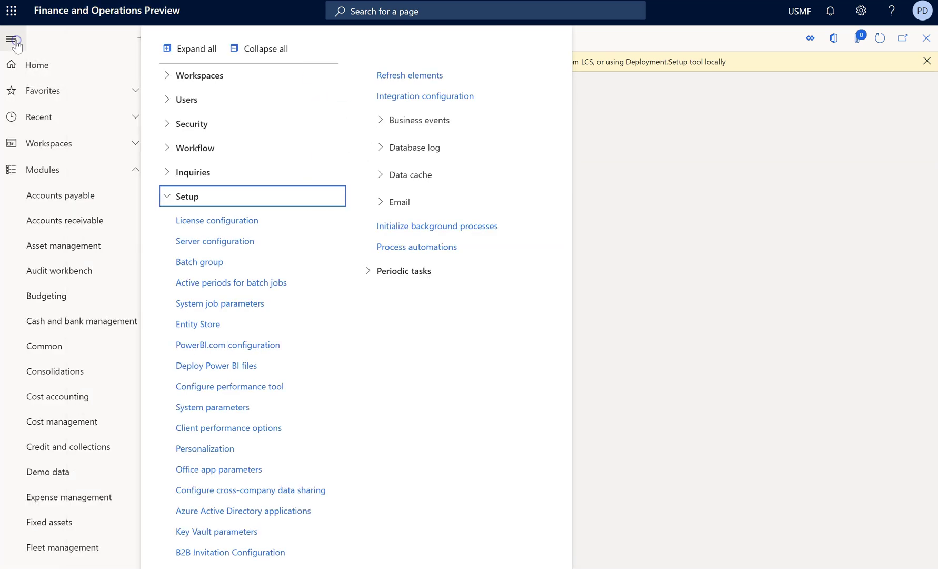
click(72, 253)
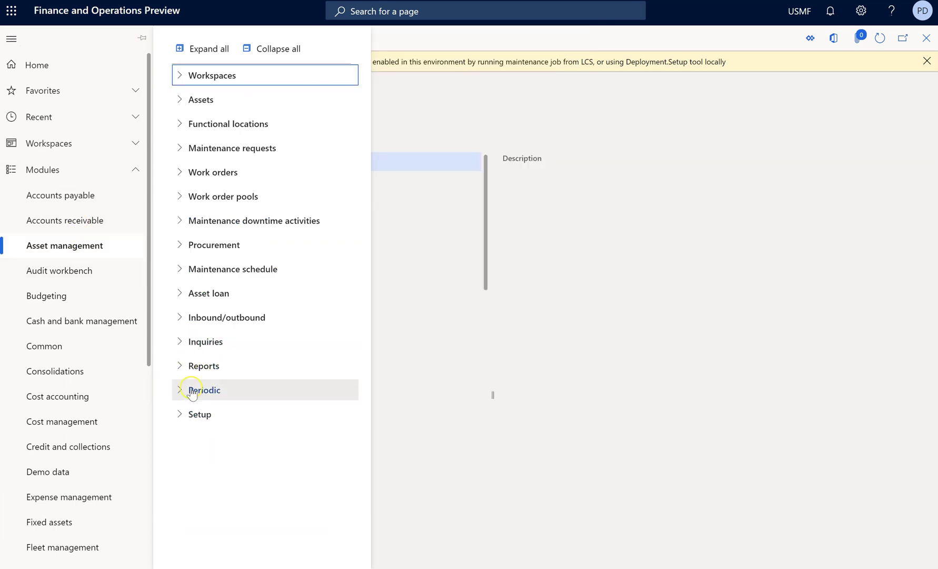
click(184, 414)
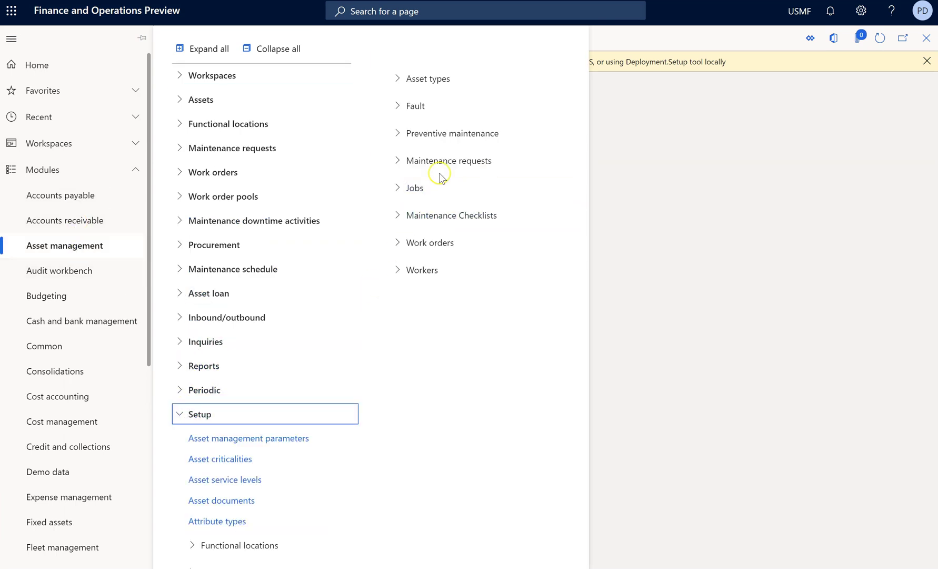
click(397, 162)
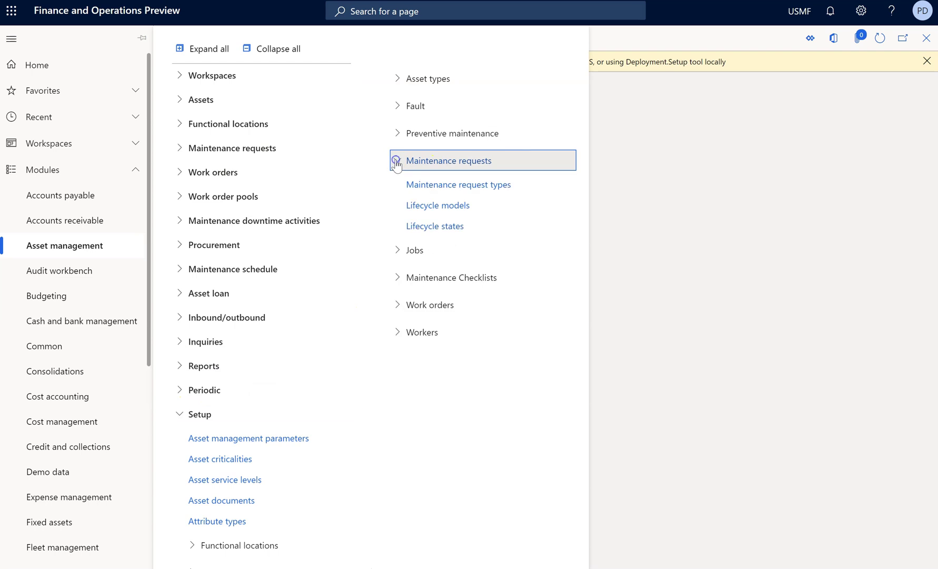
click(448, 216)
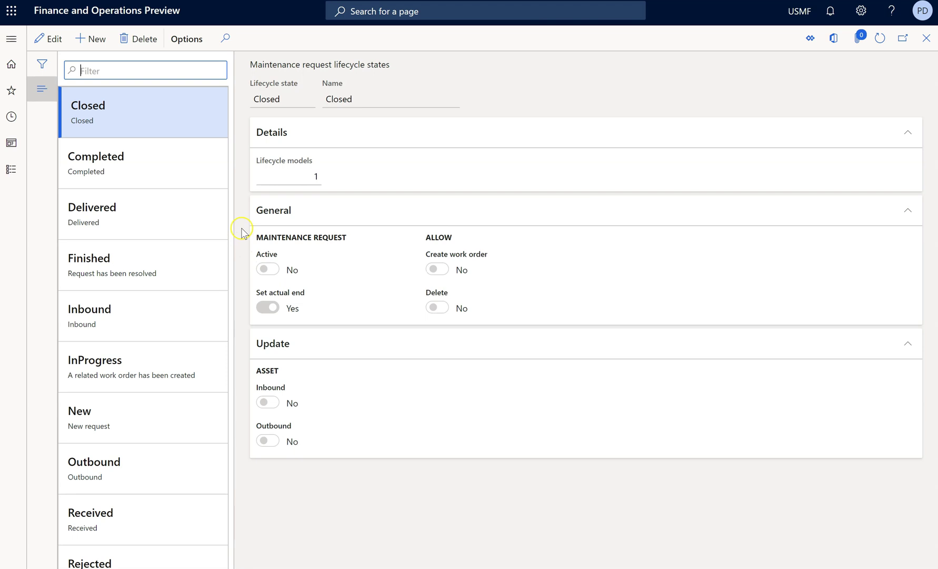
Review the Inbound and Outbound lifecycle state settings
click(151, 321)
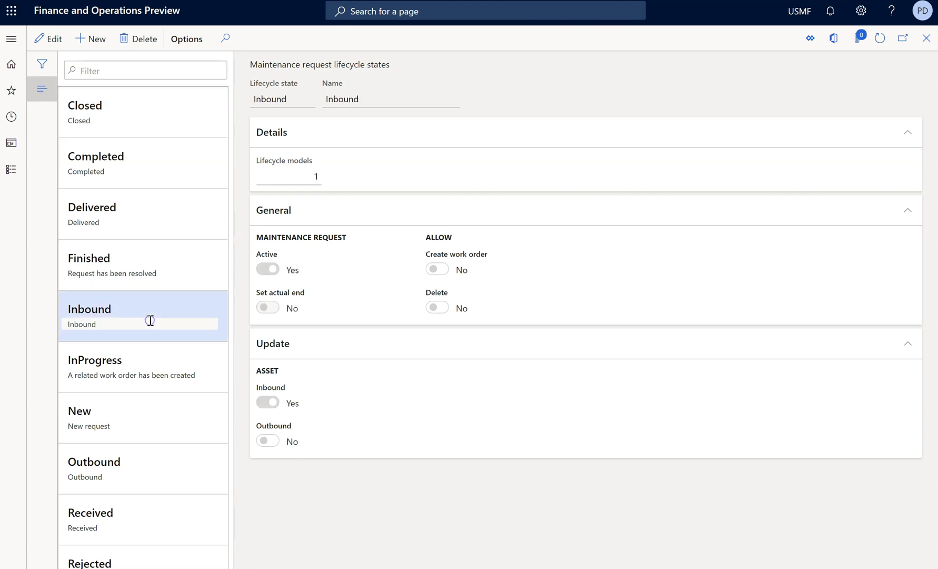
click(266, 402)
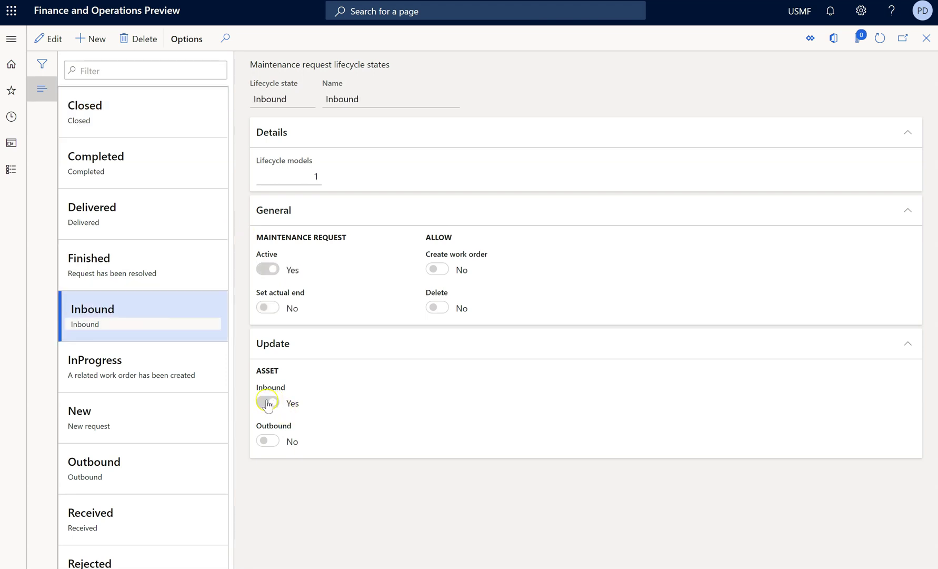
click(154, 470)
click(268, 440)
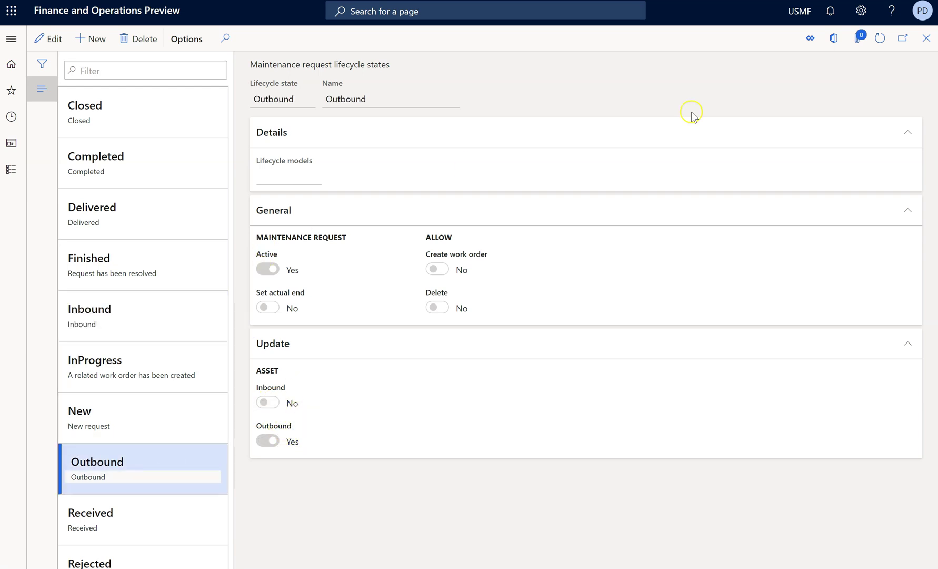
Close the lifecycle states page and filter the All assets list by D
click(926, 38)
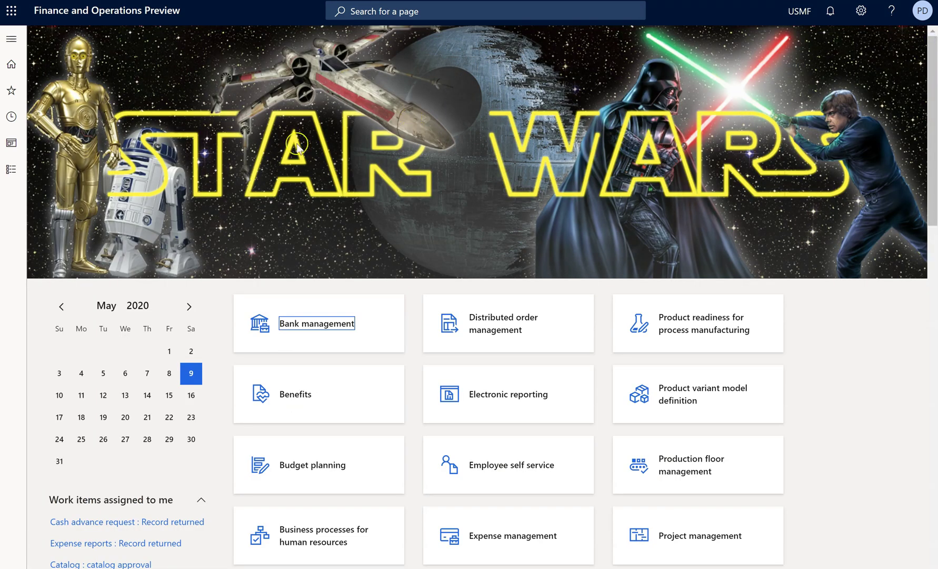
click(20, 35)
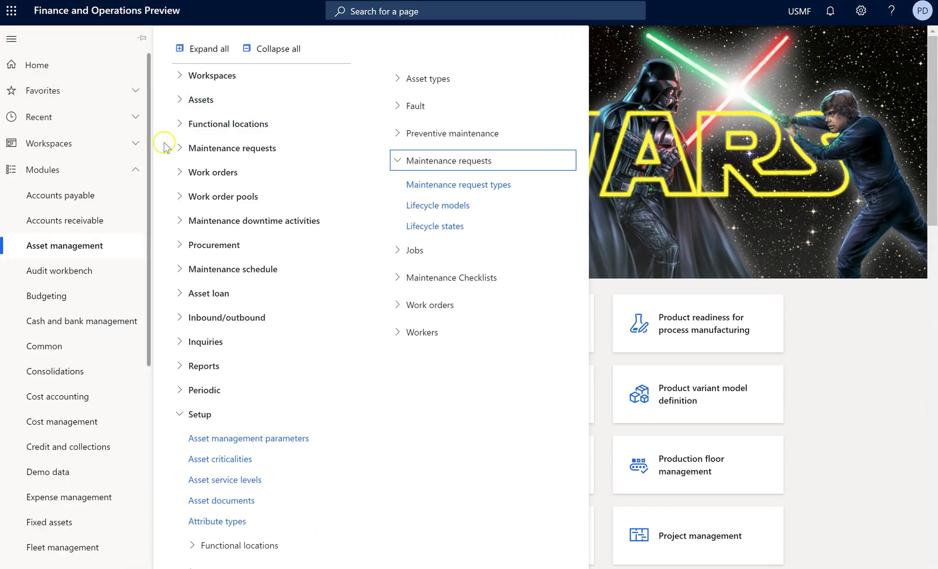
click(187, 109)
click(186, 110)
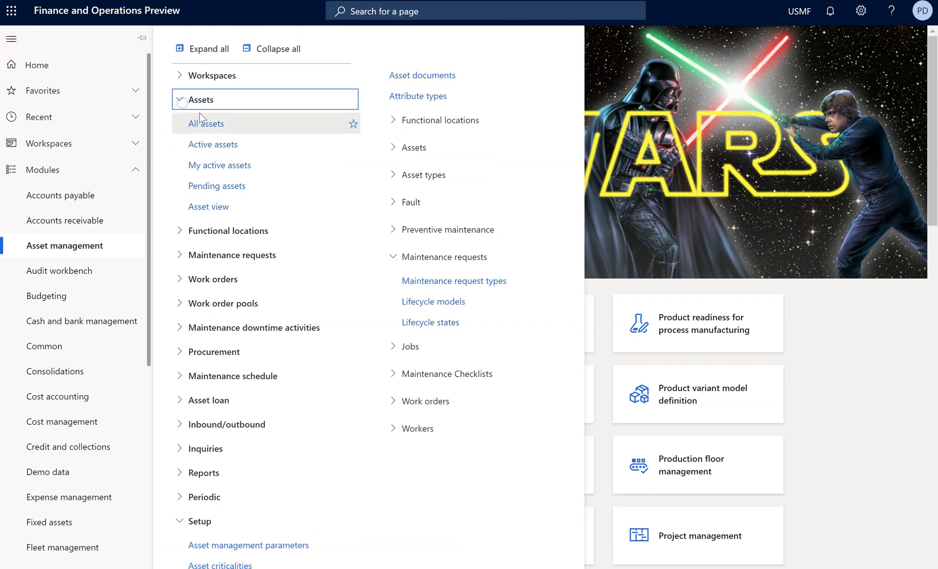
click(208, 124)
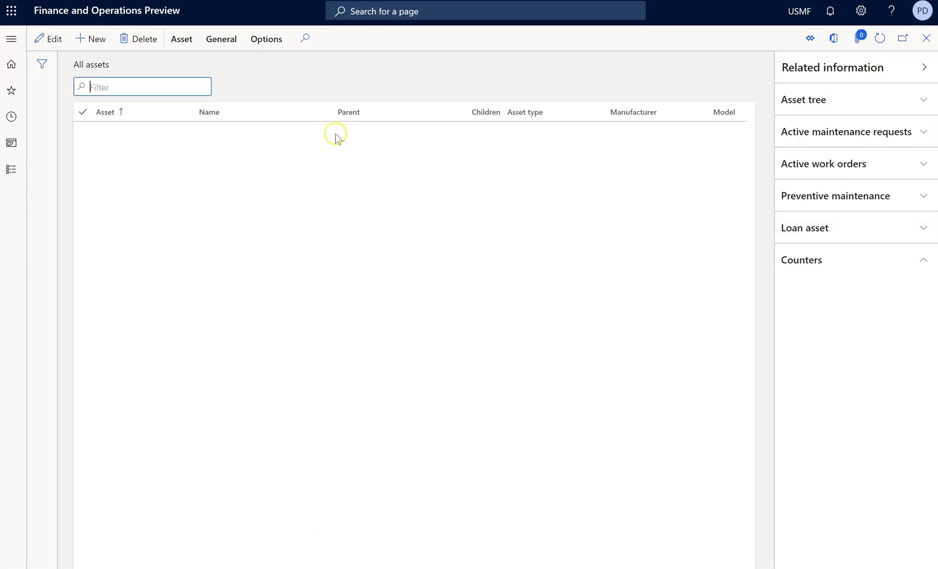
click(136, 176)
text(D)
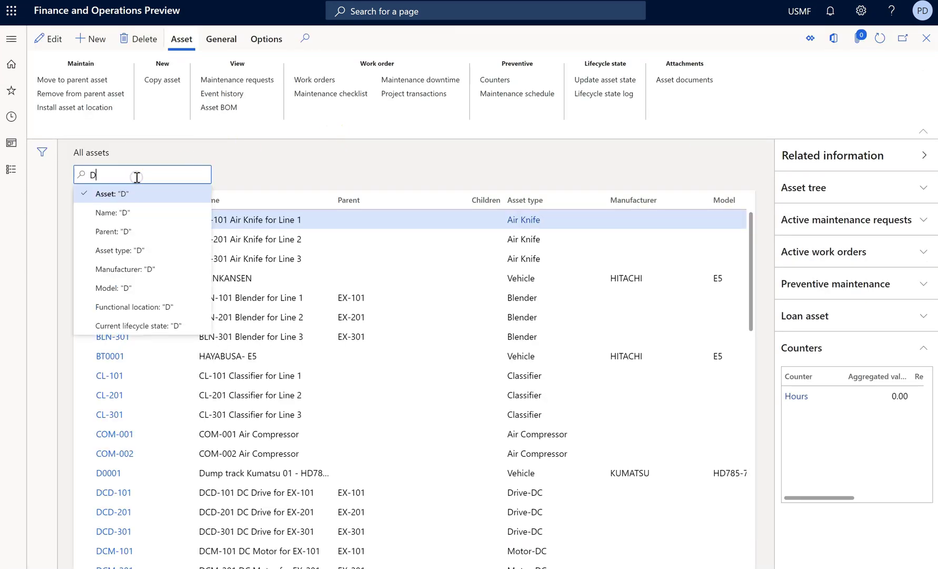
key(Return)
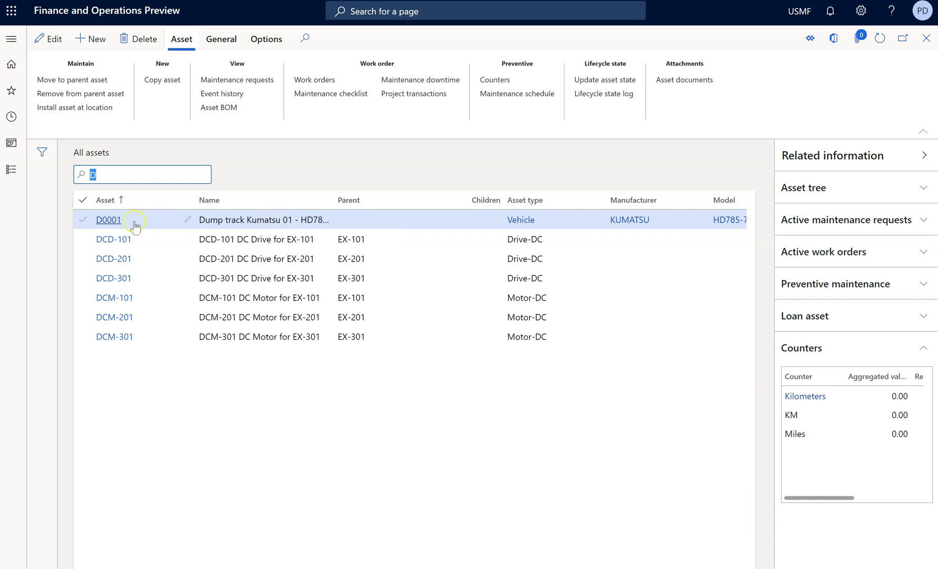
View asset D0001, Dump track Kumatsu 01, then return to the home dashboard
click(110, 223)
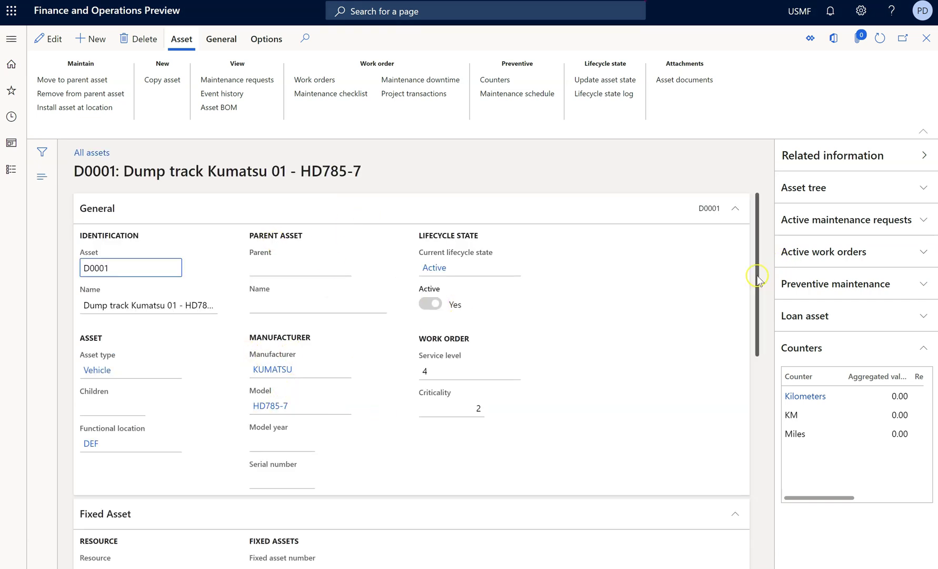
drag(758, 268, 755, 194)
click(78, 12)
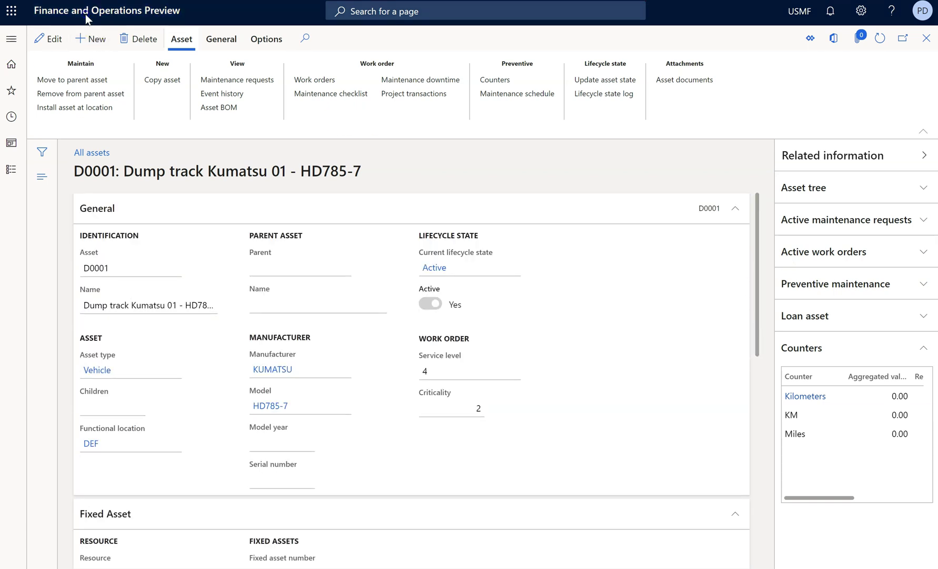
click(11, 40)
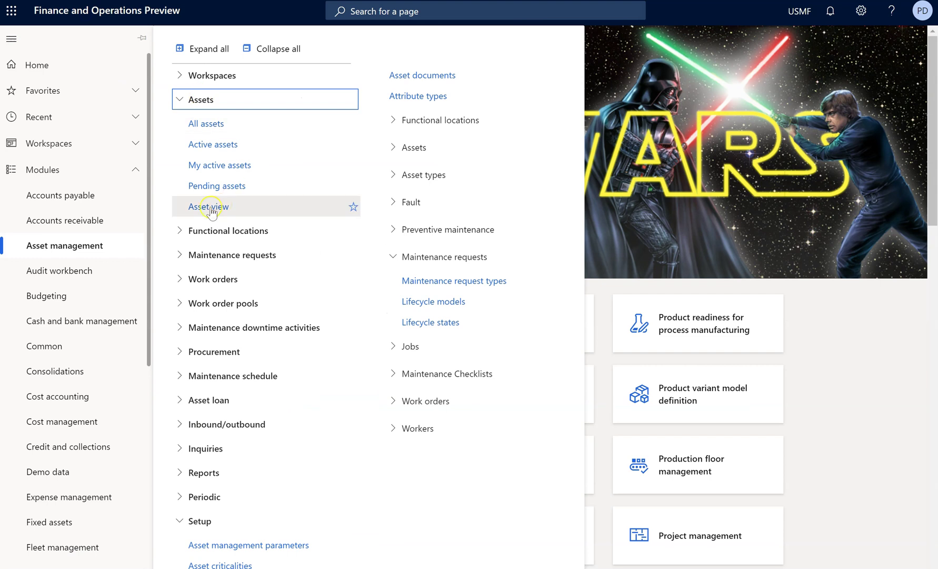
Start a new maintenance request from the All maintenance requests list
click(179, 100)
click(219, 152)
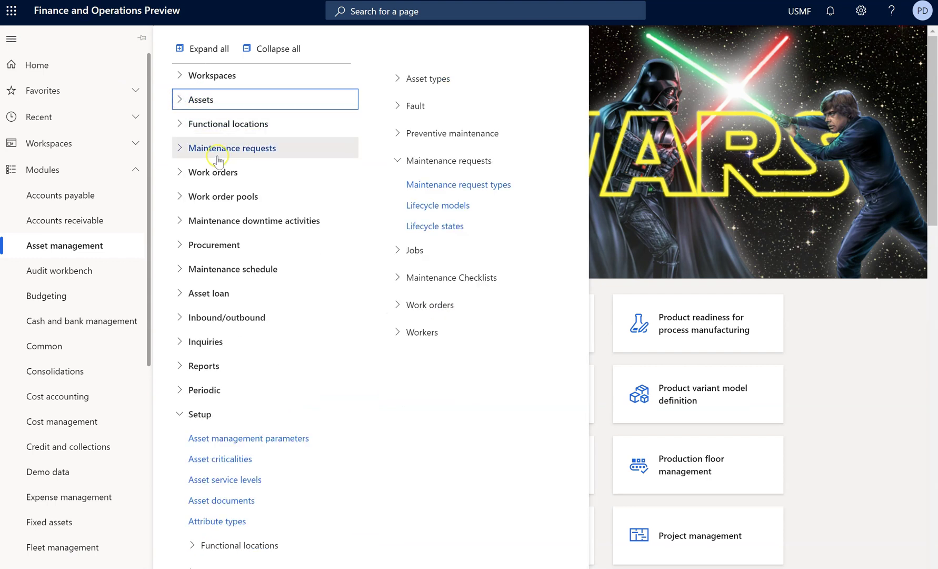
click(182, 150)
click(237, 173)
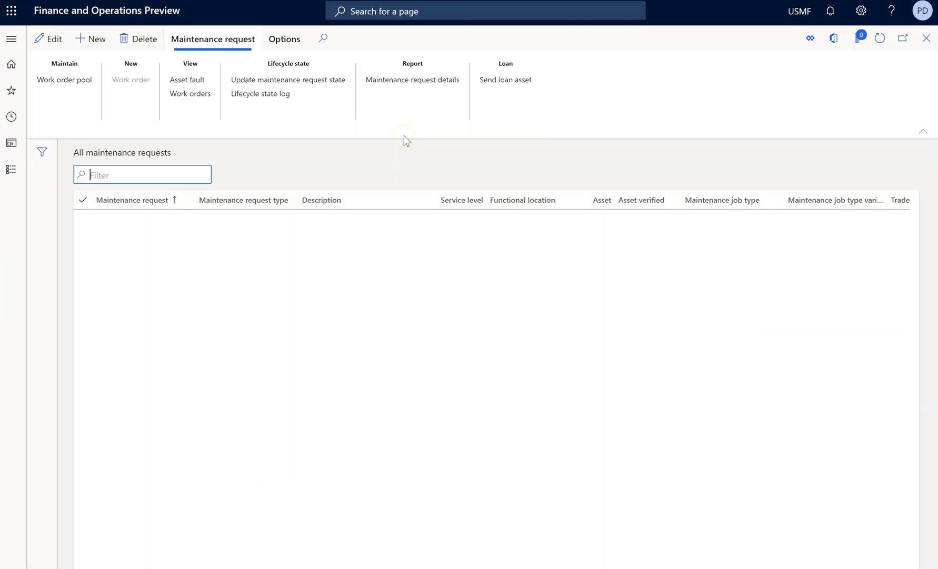
click(92, 42)
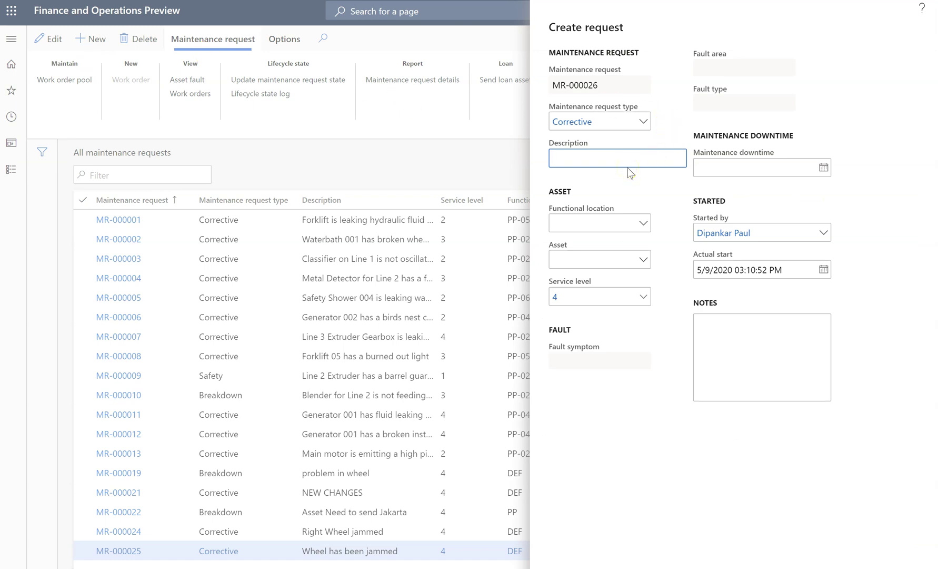
Enter the request description 'Hydrolic issue in Dump track', correcting the typo
text(Hydrolic issue)
click(575, 165)
right_click(575, 163)
click(598, 169)
key(BackSpace)
key(BackSpace)
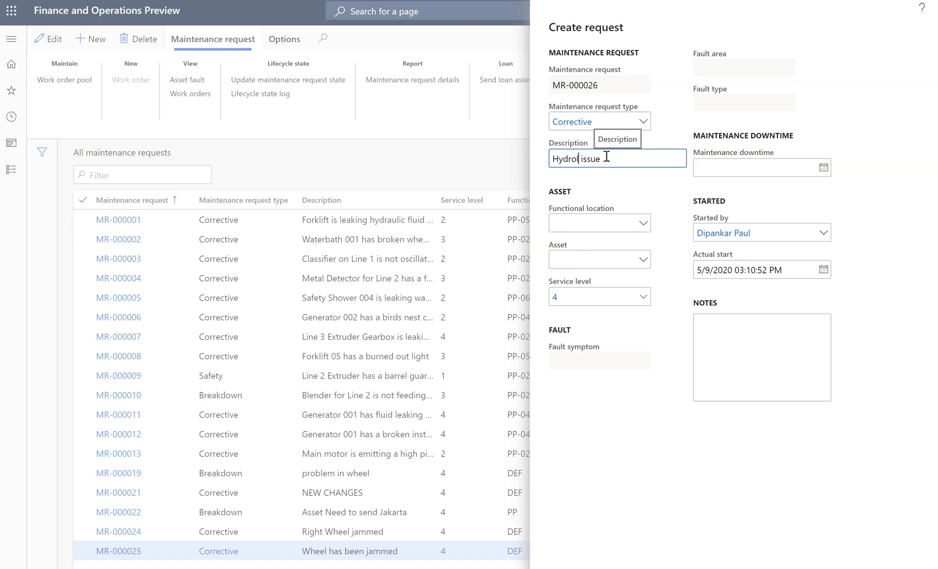
text(ic)
click(619, 157)
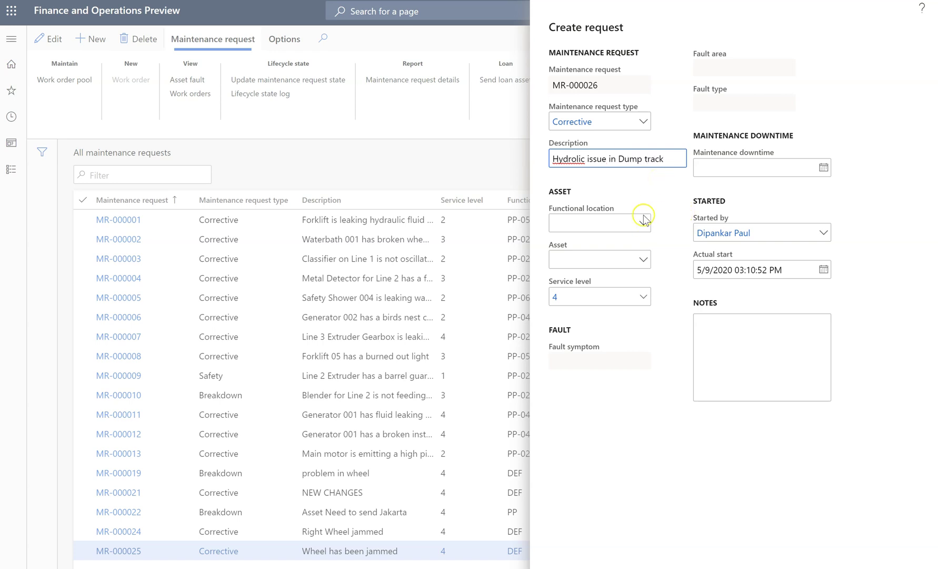
Assign asset D0001 and set the fault symptom to Equipment Jammed
click(644, 260)
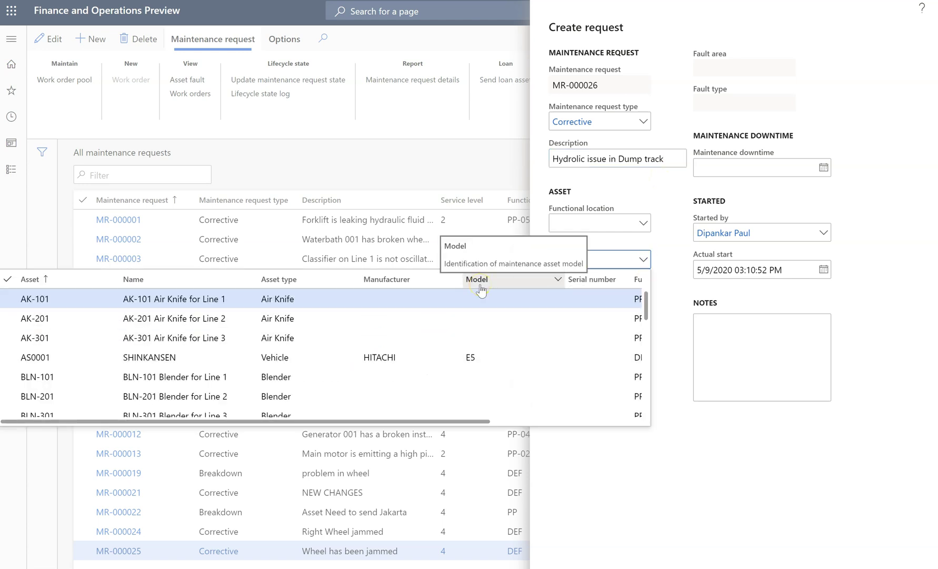
text(d)
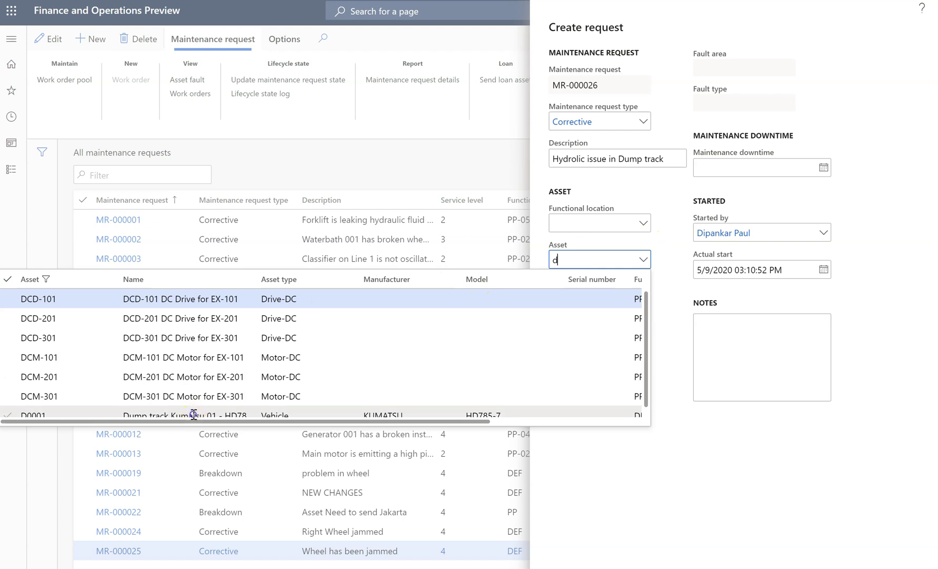
click(194, 415)
click(641, 353)
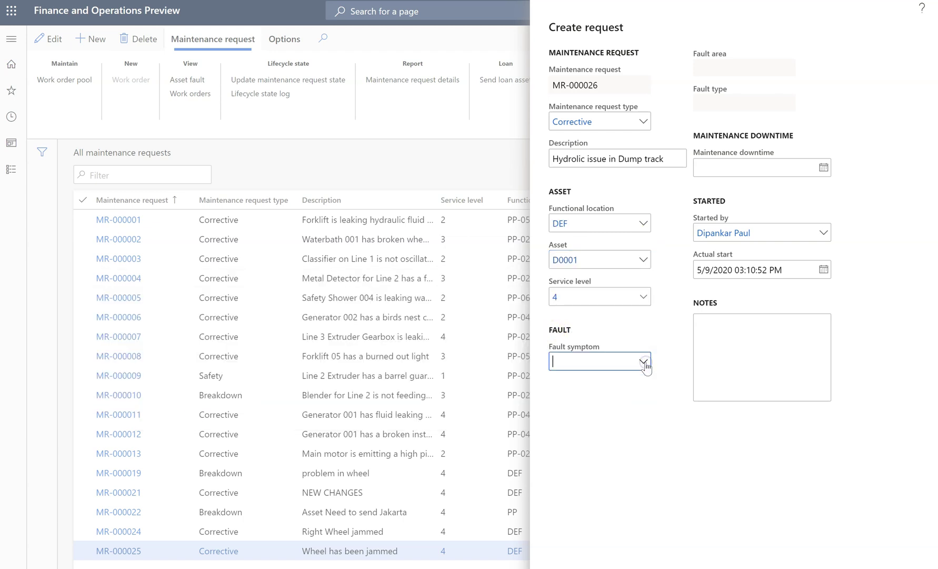
click(644, 361)
click(669, 421)
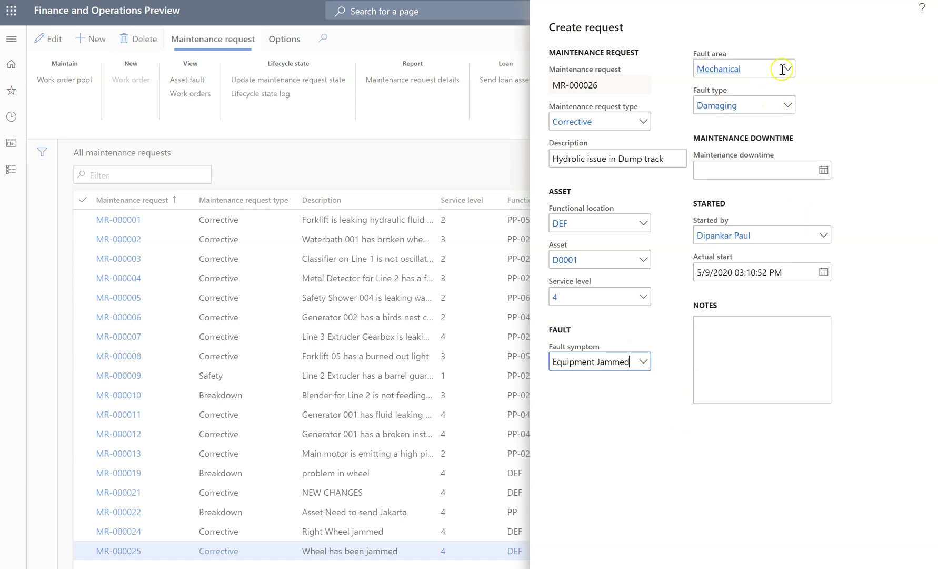
Keep fault type Damaging and add a note describing the hydraulic jam
click(786, 110)
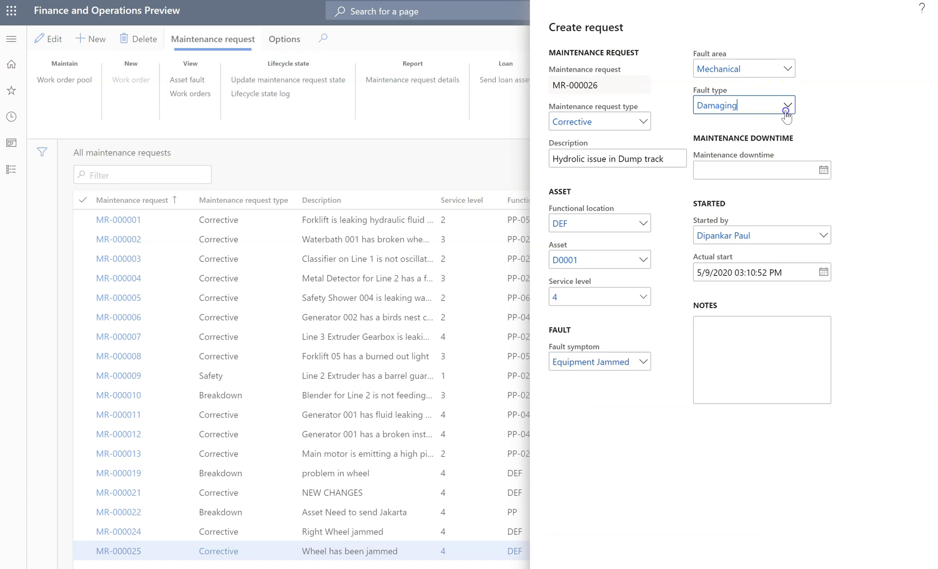
click(821, 105)
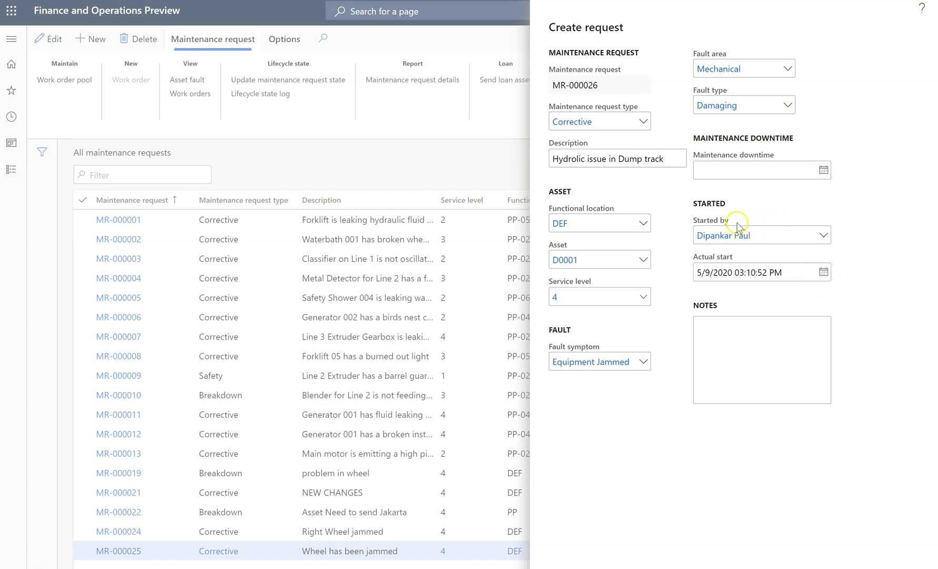
click(745, 332)
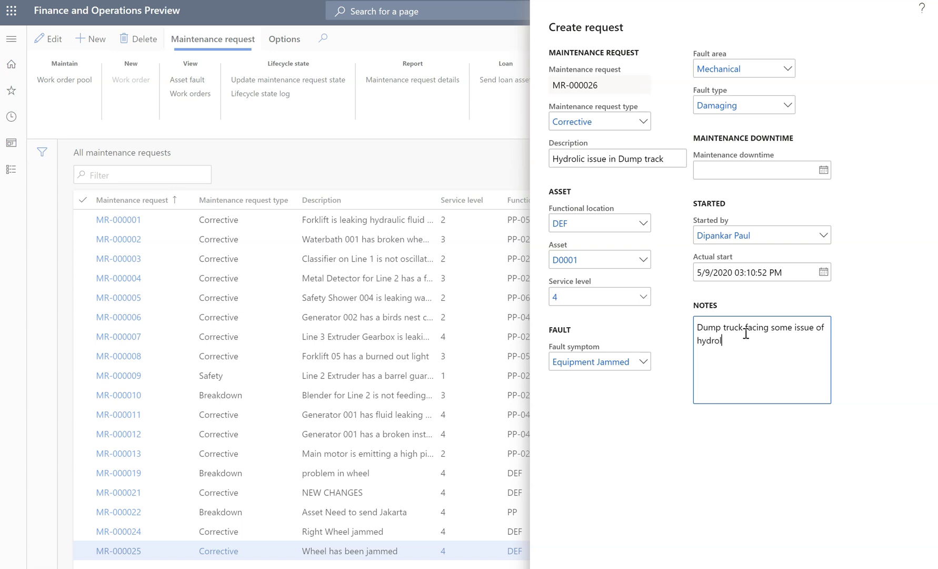
click(703, 342)
right_click(702, 342)
click(702, 342)
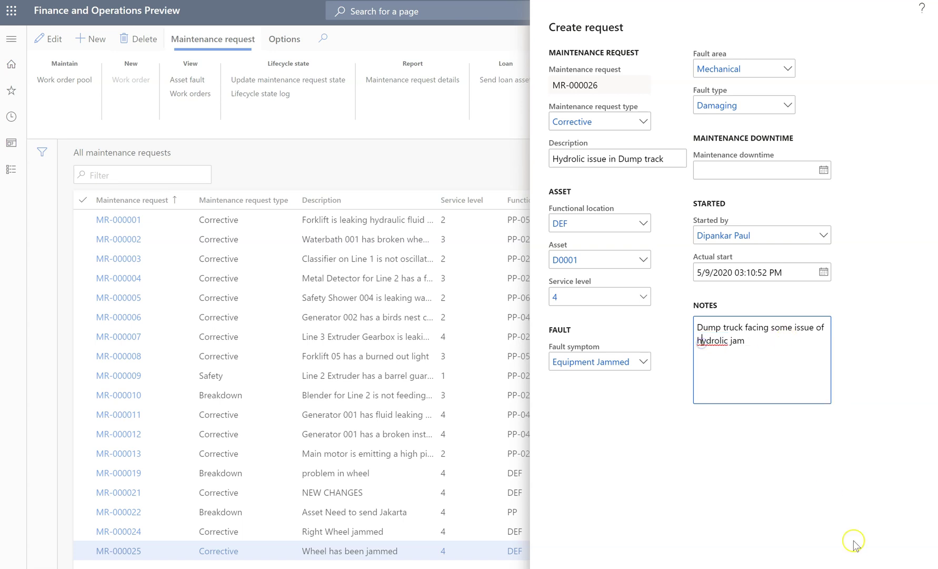
click(846, 554)
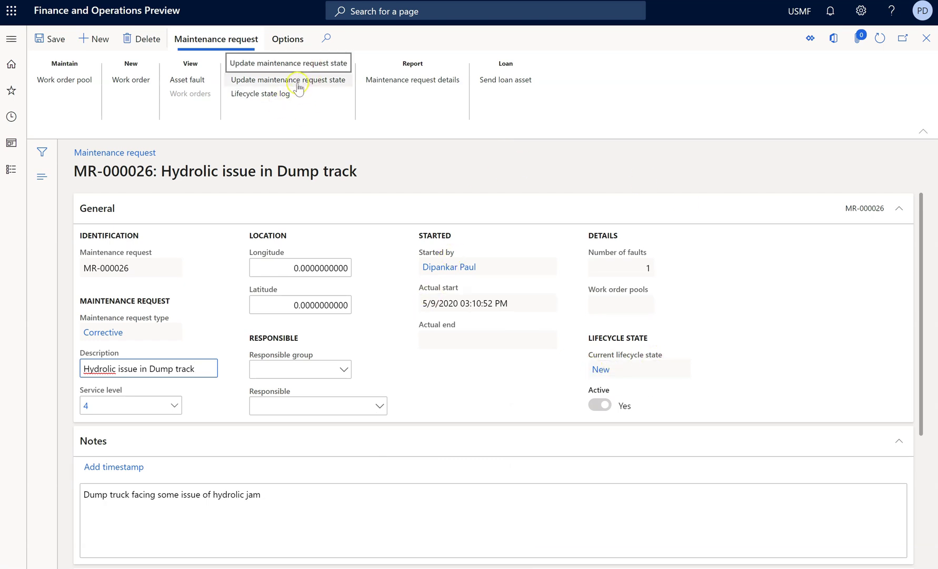
Mark the asset verified and set job type Repair, variant STS-BD-A0, trade Mechanic
drag(924, 295, 918, 439)
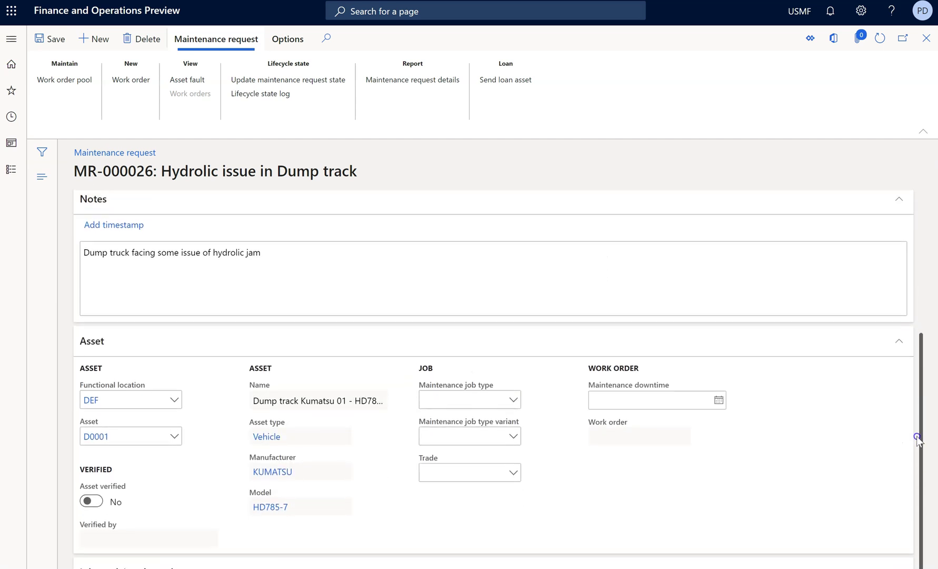
click(98, 505)
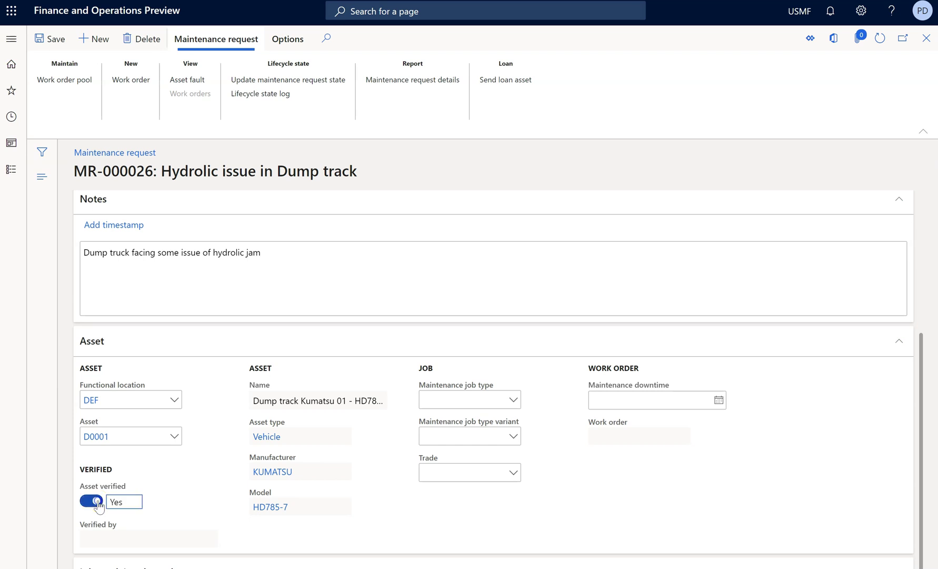
click(513, 401)
click(517, 439)
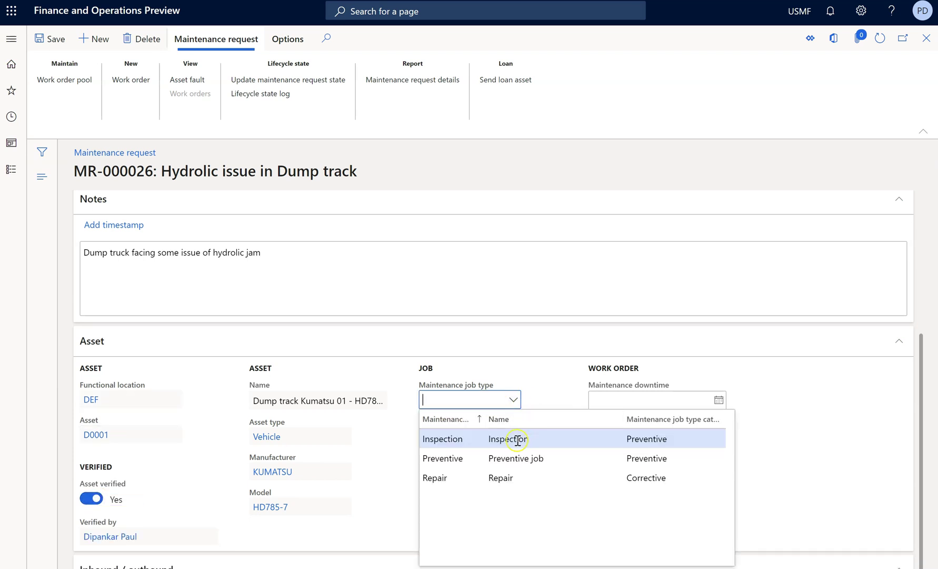
click(503, 478)
click(516, 438)
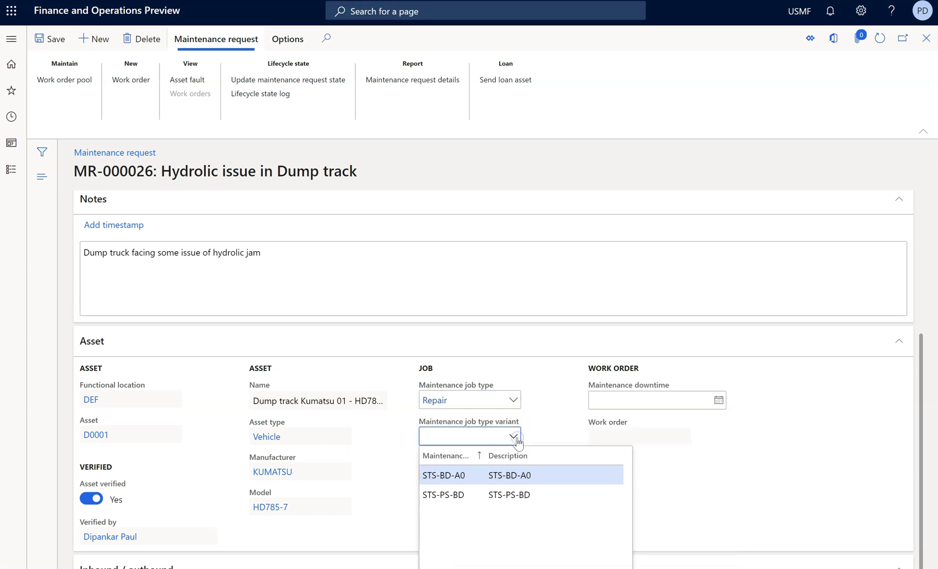
click(528, 470)
click(514, 472)
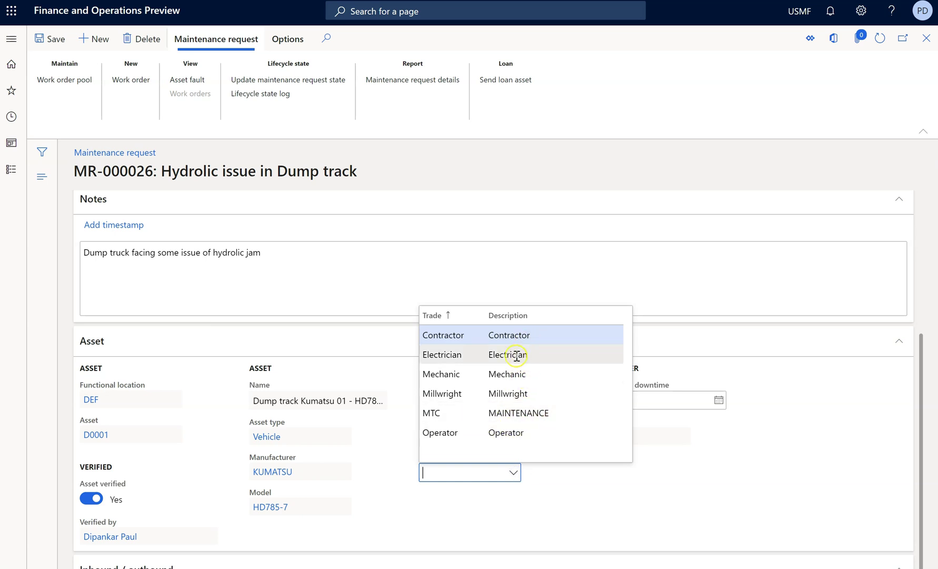
click(529, 372)
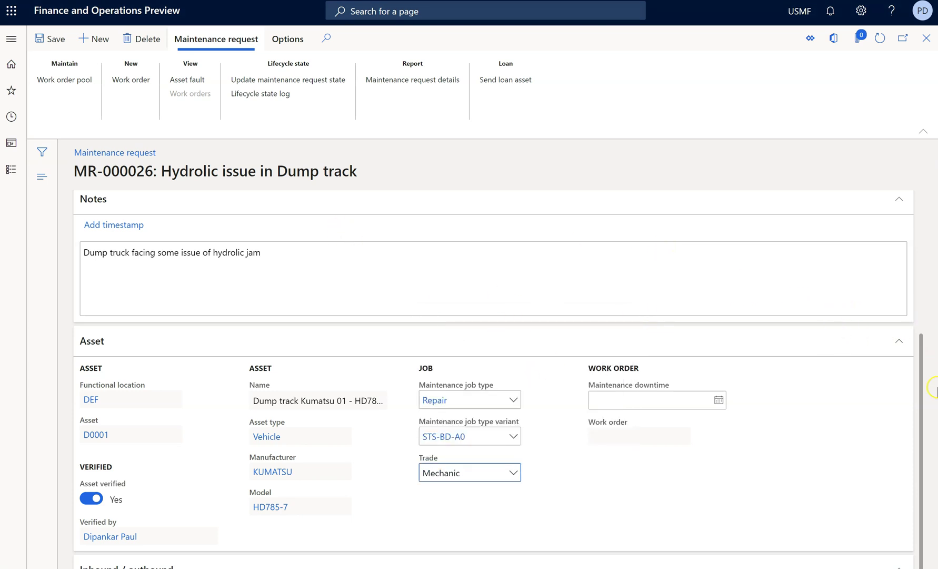
click(304, 81)
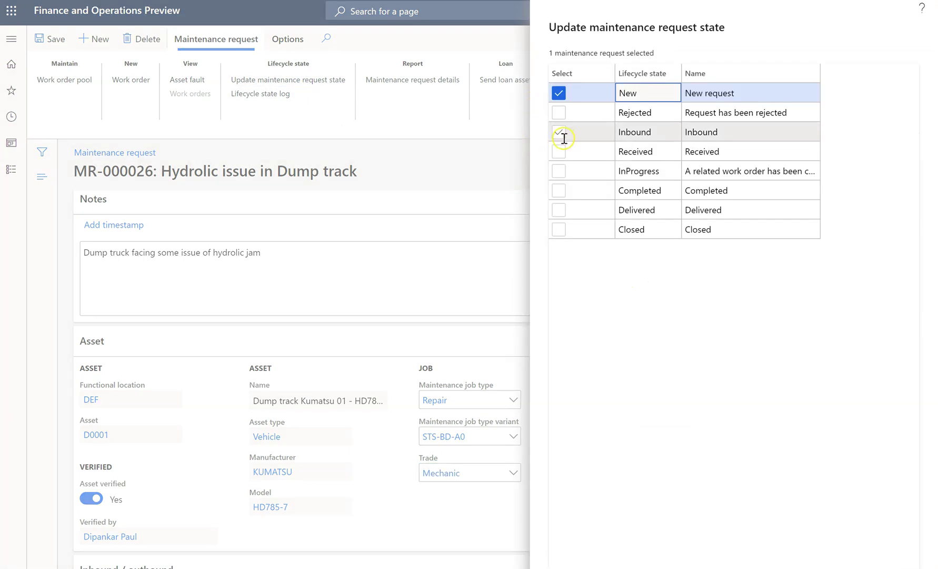
Move MR-000026 to Inbound with expected arrival 5/10/2020 10:12:42 AM
click(559, 133)
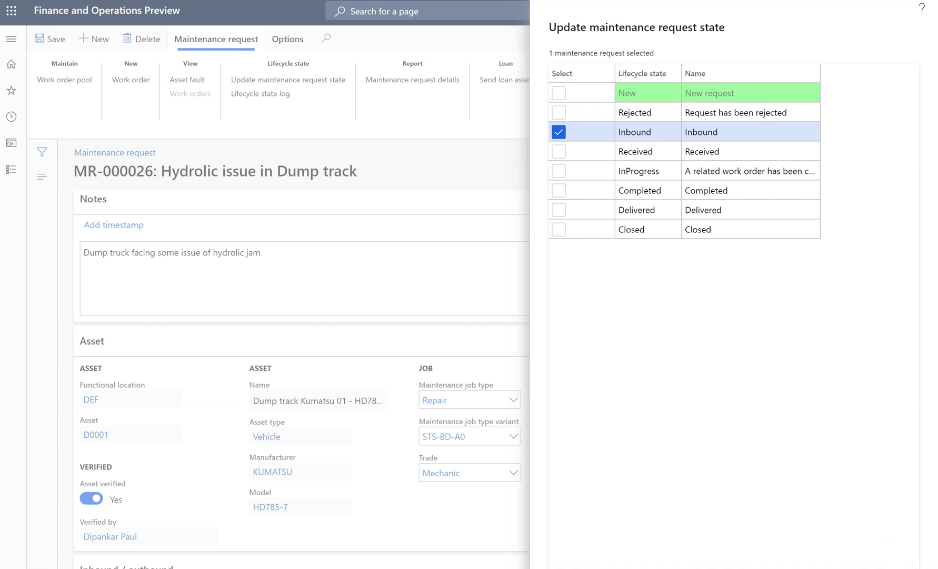
click(847, 557)
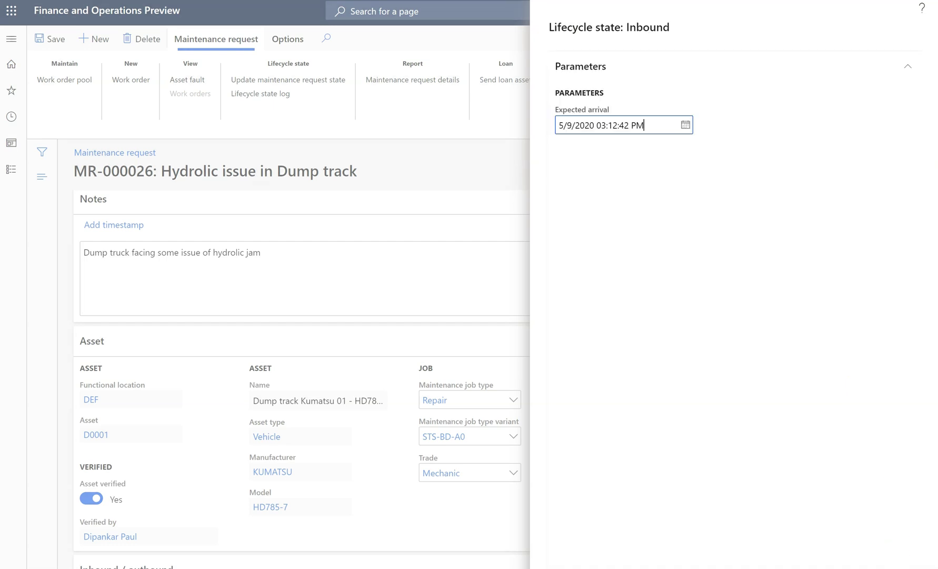
click(685, 125)
click(579, 248)
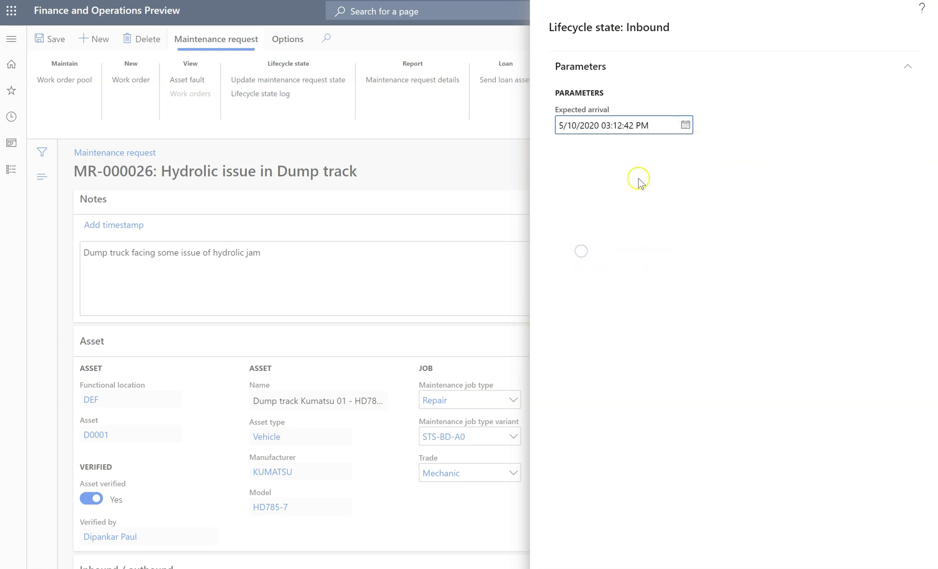
key(BackSpace)
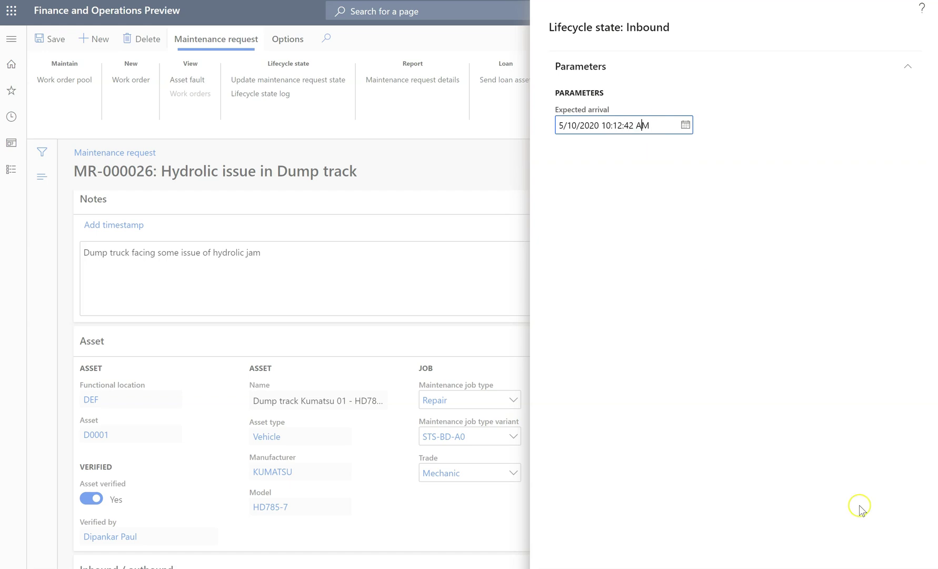
key(Return)
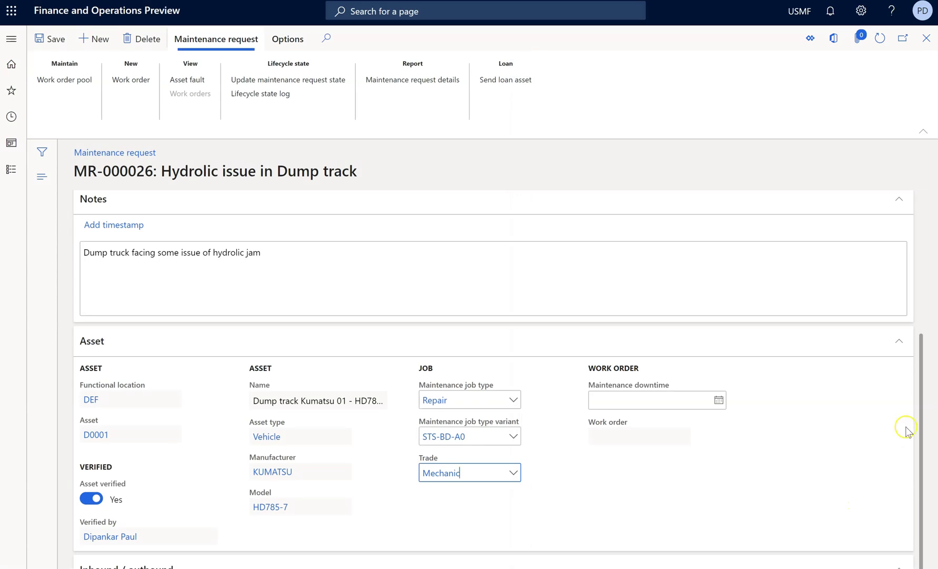
Collapse the Asset, Notes and General sections of the request
scroll(918, 375, down, 1)
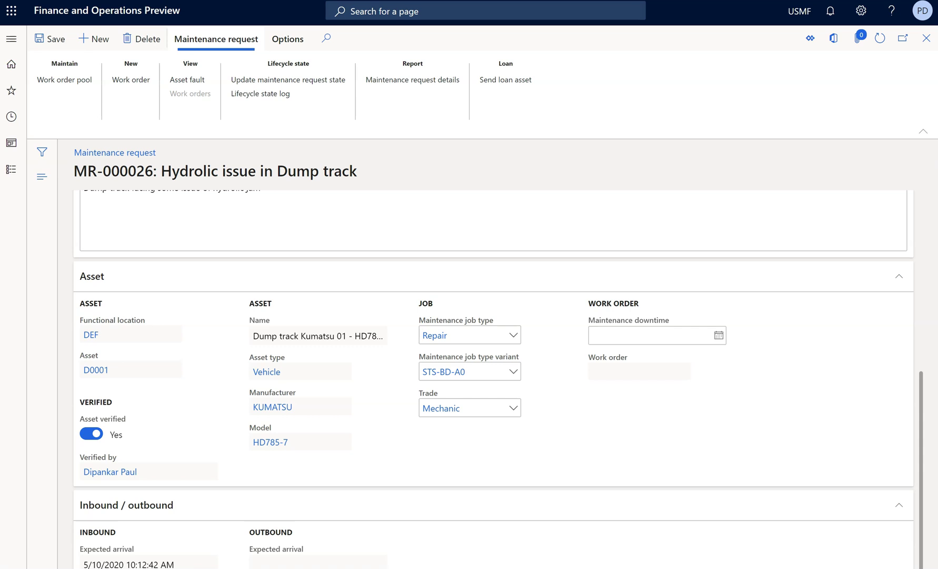
click(899, 276)
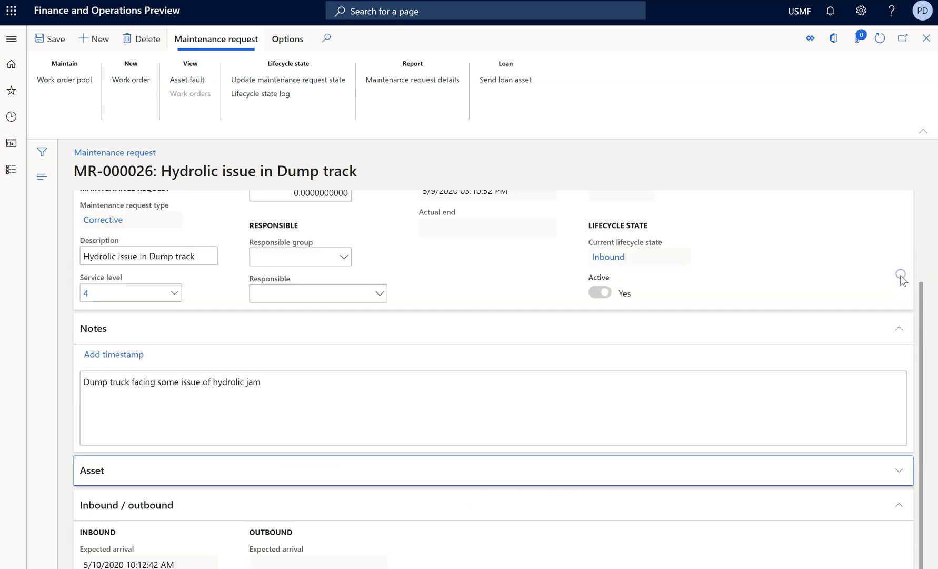
click(911, 334)
click(901, 206)
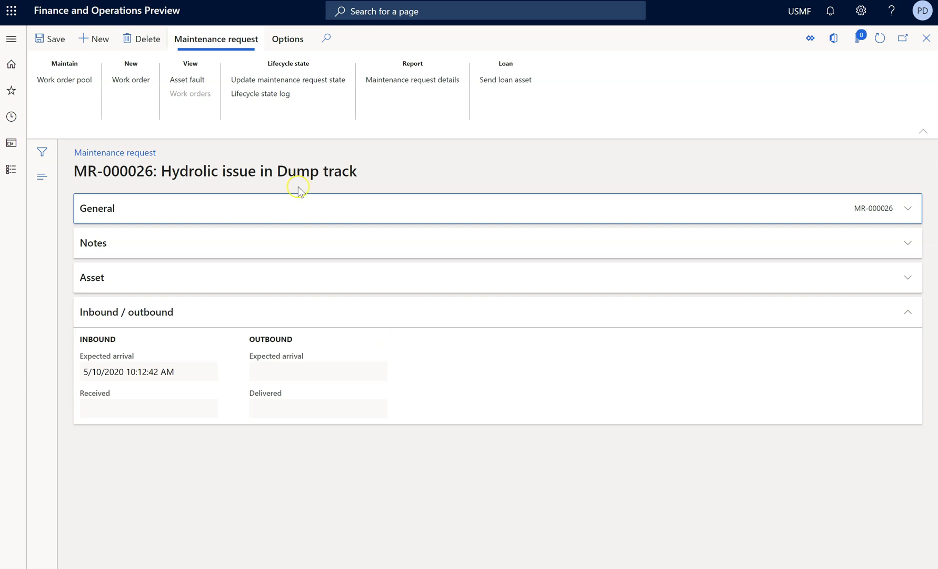
Open the Inbound assets list and select the dump truck's inbound record
click(11, 39)
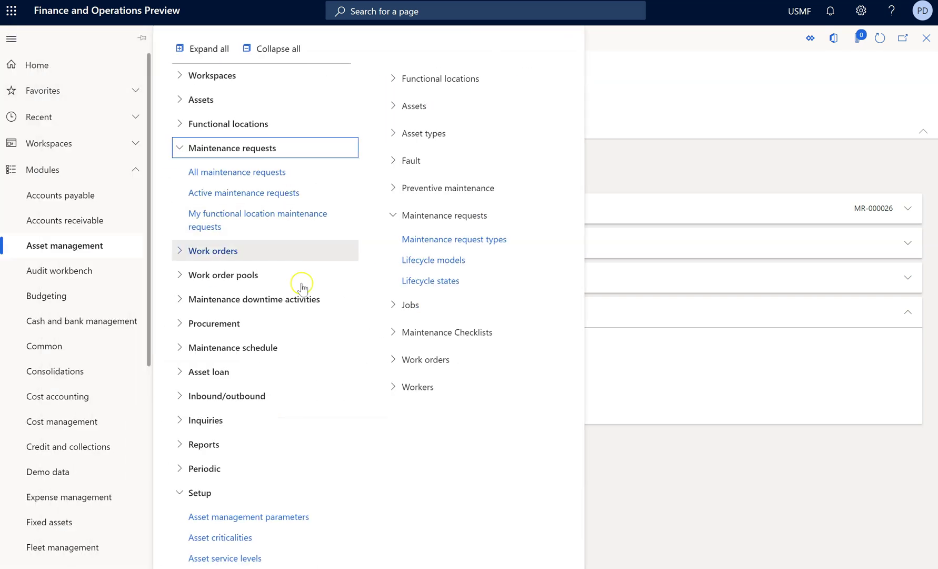
click(182, 397)
click(223, 422)
click(300, 164)
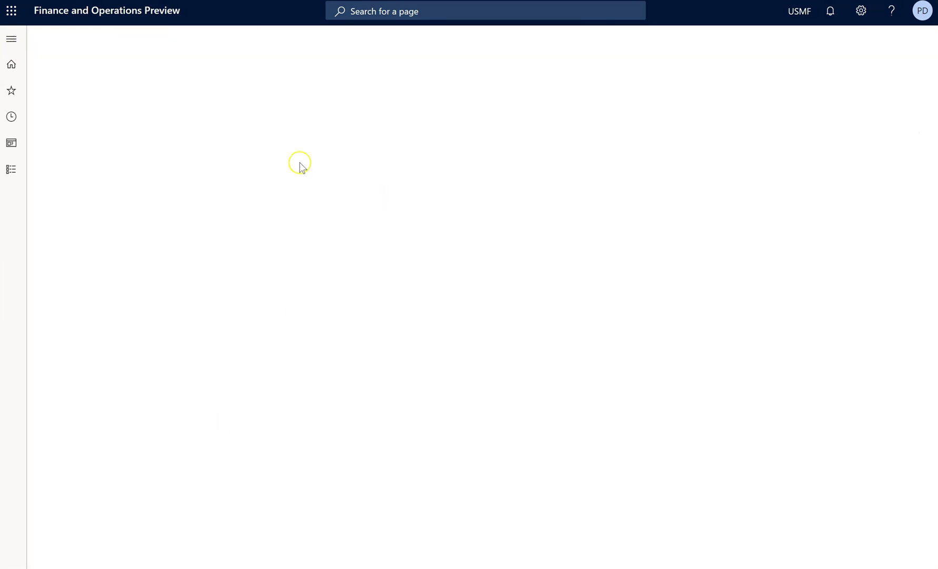
click(84, 223)
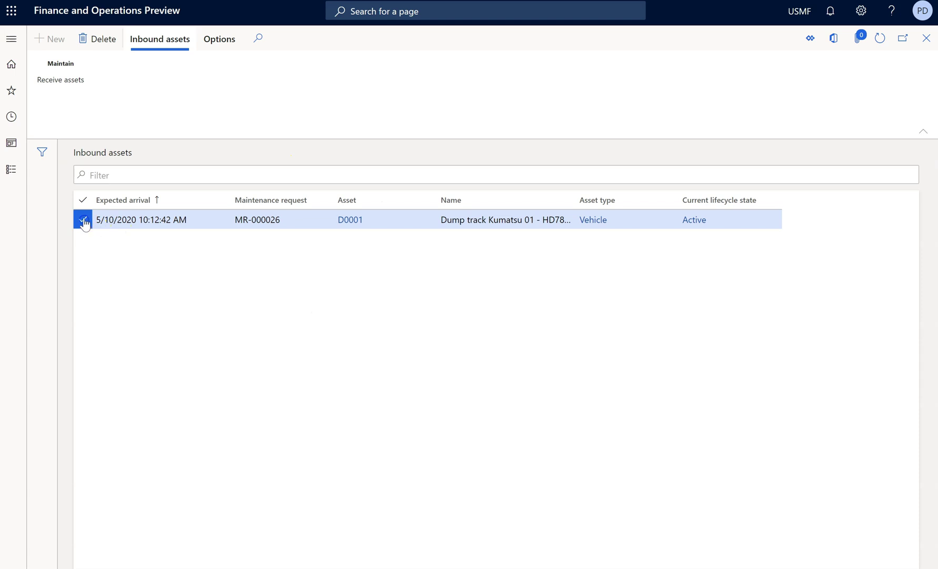
Receive asset D0001 on 5/10/2020 at 11:00 AM and close the page
click(54, 80)
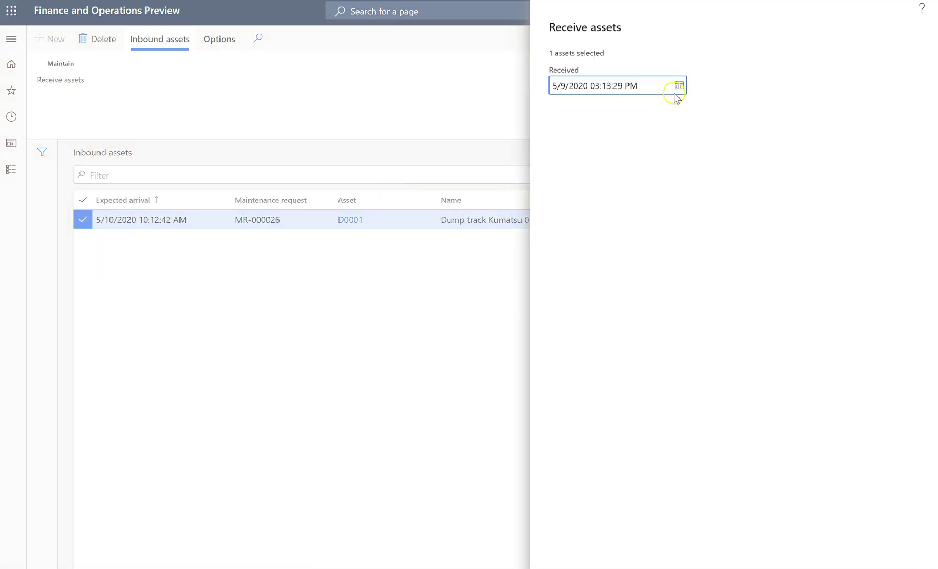
click(679, 86)
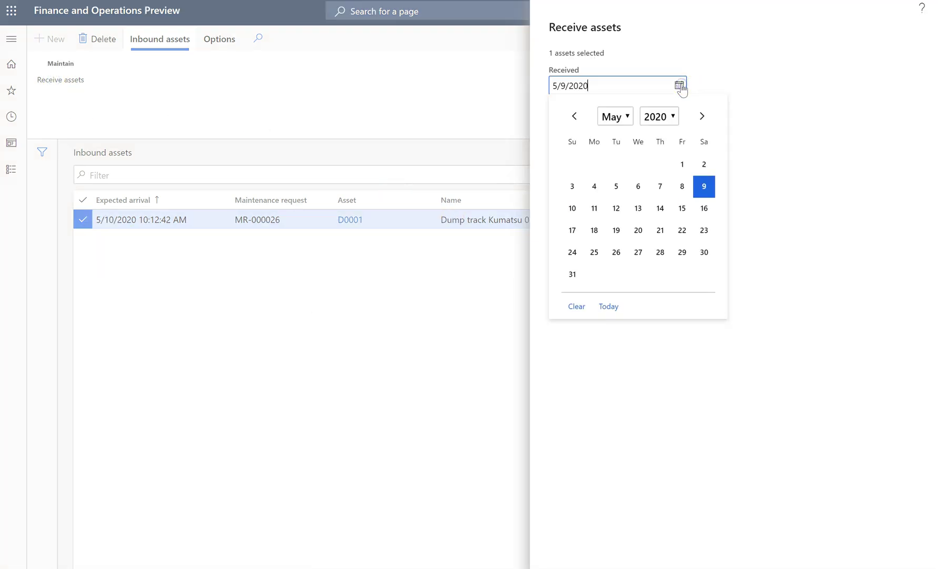
click(573, 208)
drag(595, 86, 663, 86)
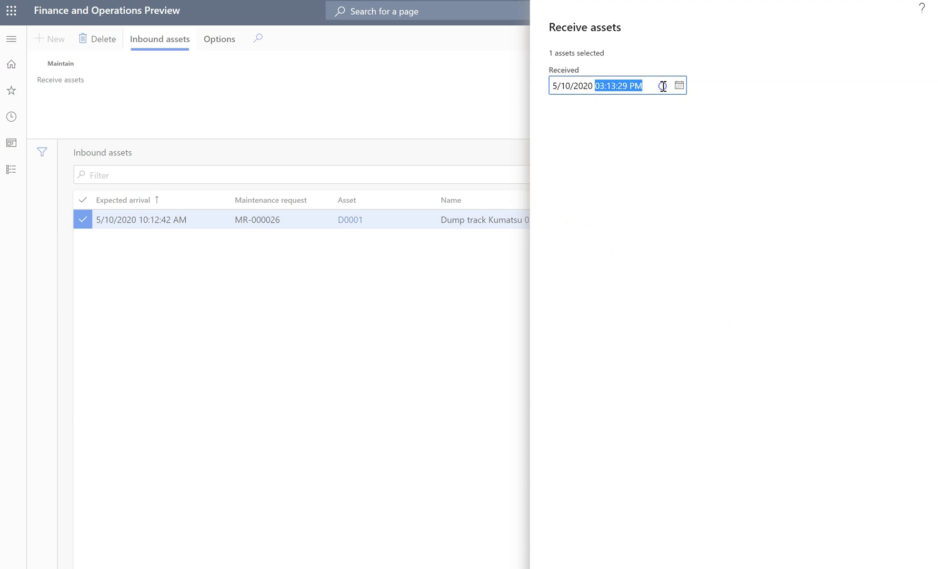
text(11)
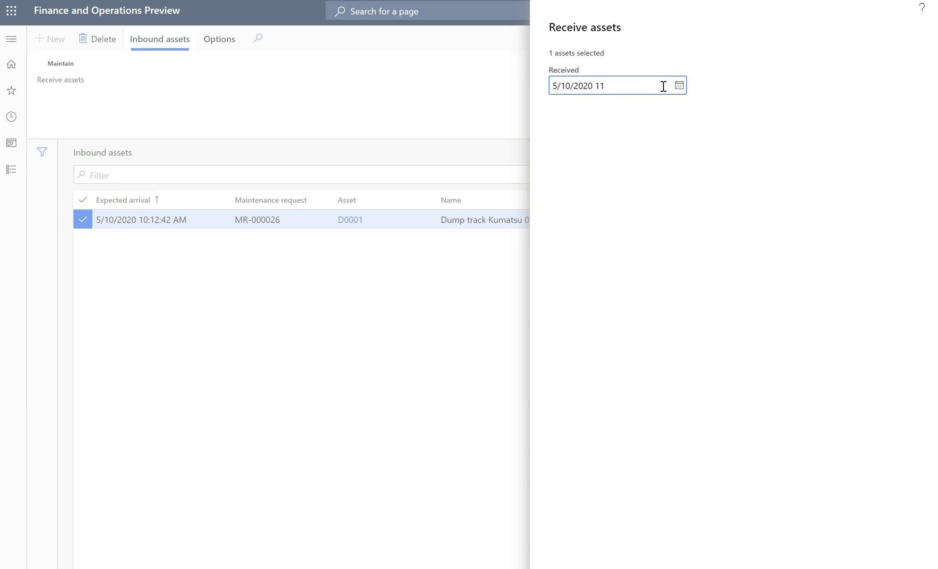
key(Tab)
click(604, 85)
key(Return)
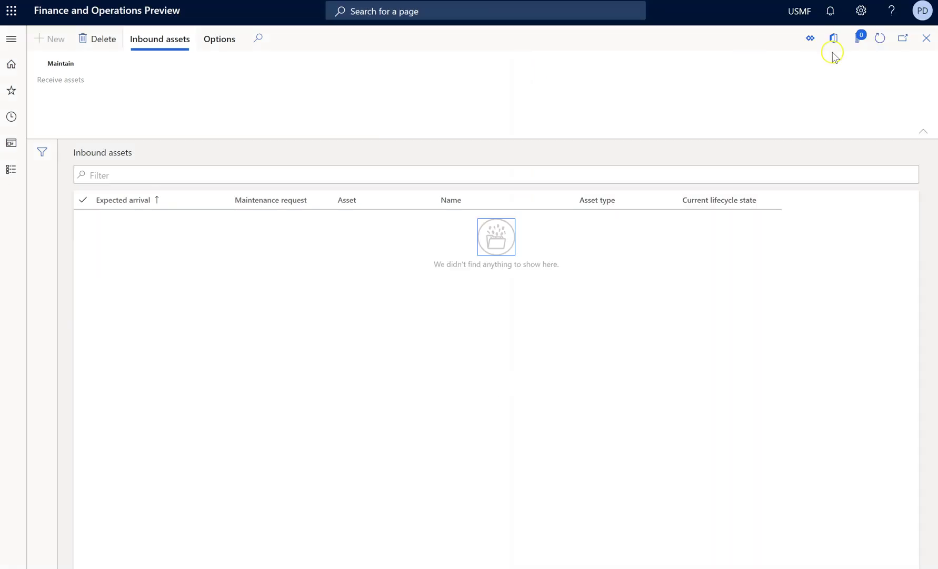
click(927, 38)
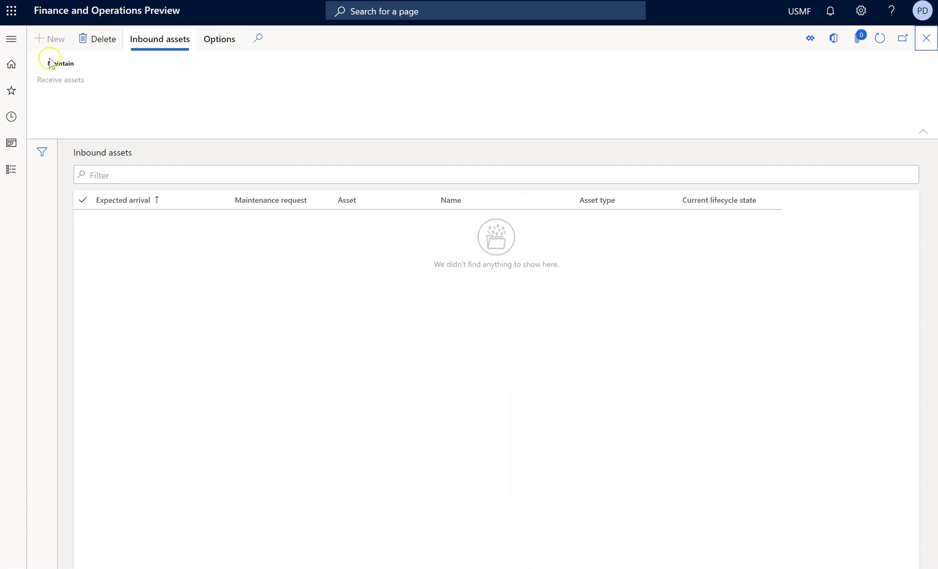
Edit MR-000026 in All maintenance requests and tab to its Received lifecycle state
click(11, 38)
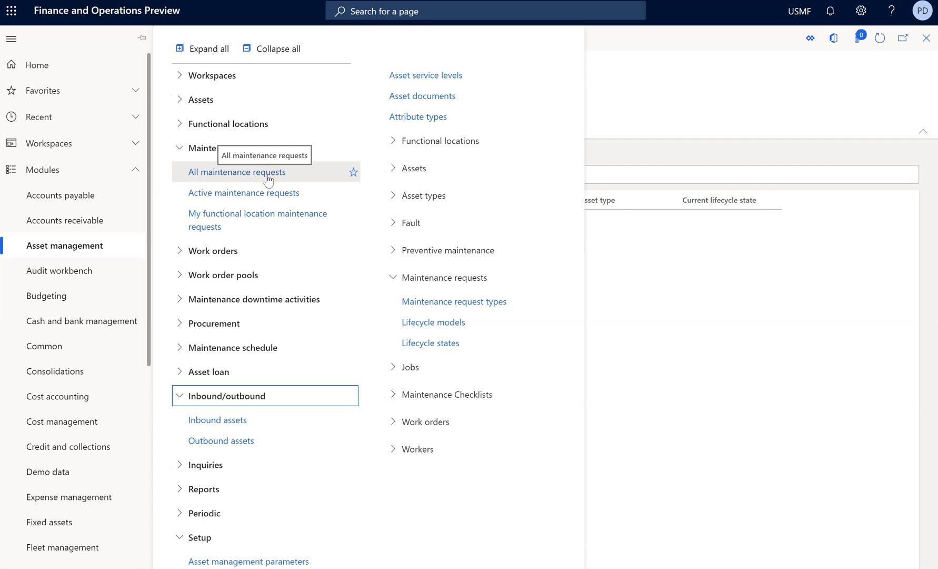
click(268, 179)
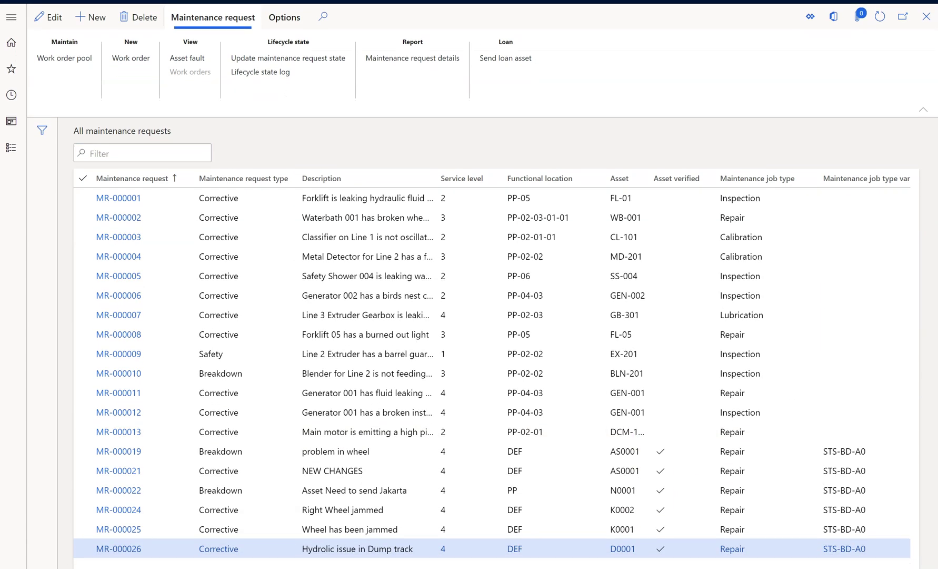
click(668, 551)
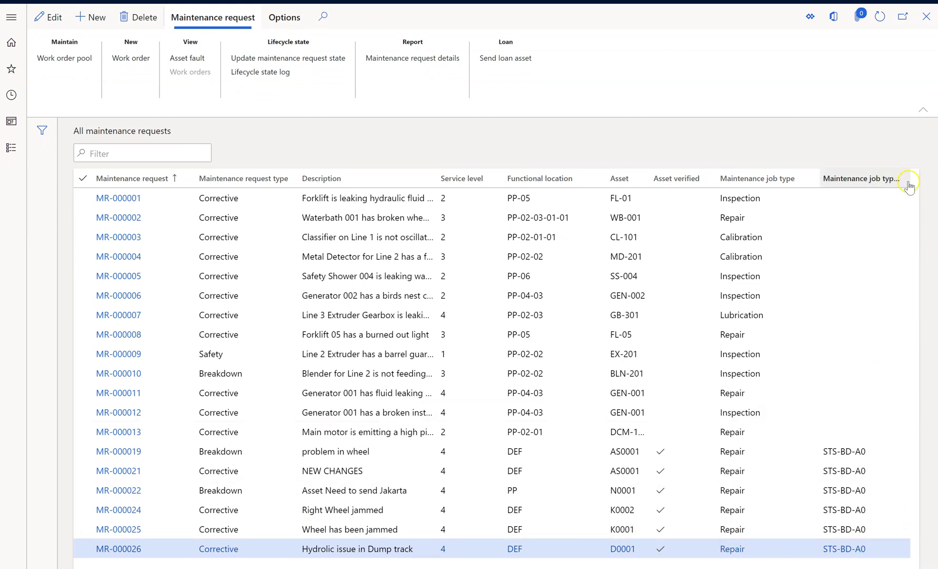
click(294, 549)
key(Tab)
key(Tab)
key(Tab)
key(Tab)
key(Tab)
key(Tab)
key(Tab)
key(Tab)
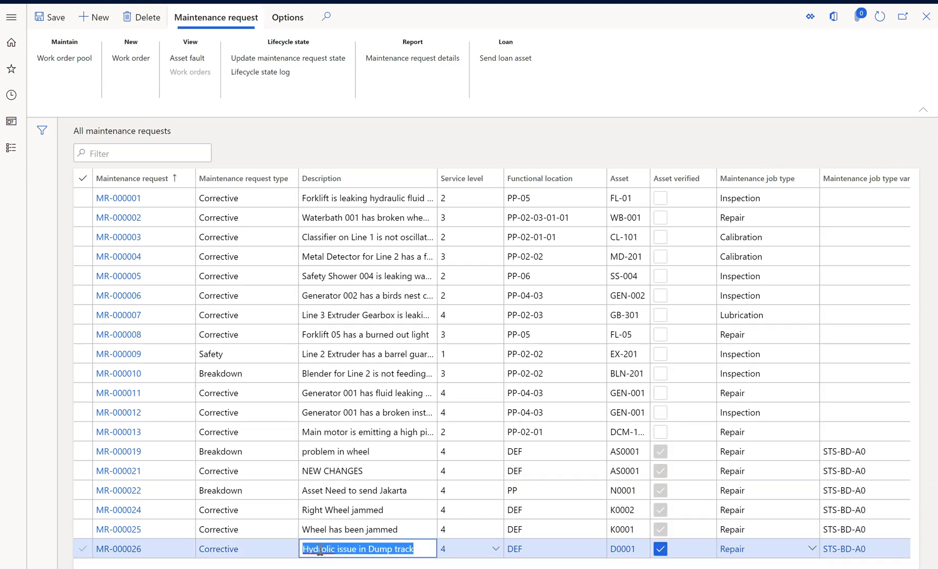
key(Tab)
key(Tab)
key(Tab)
key(Tab)
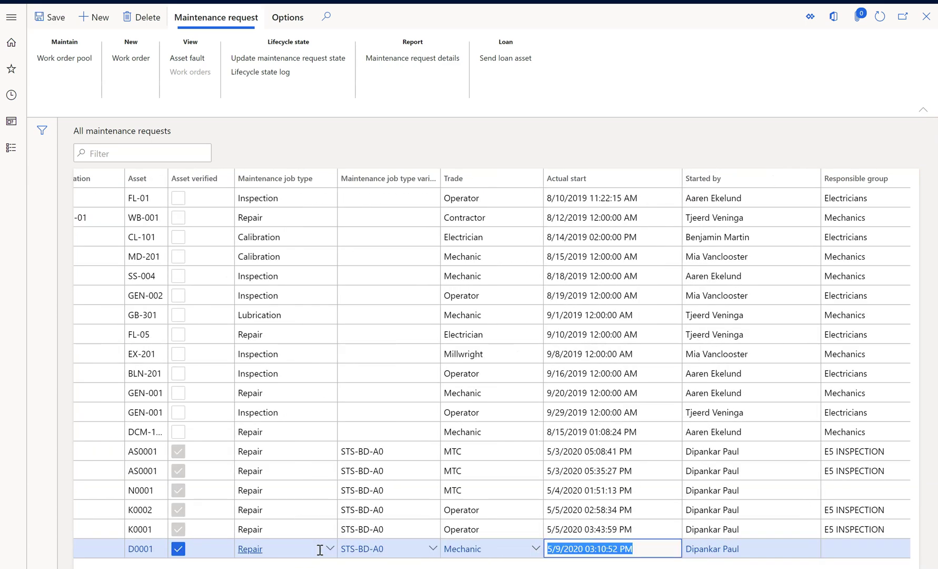
key(Tab)
key(Tab)
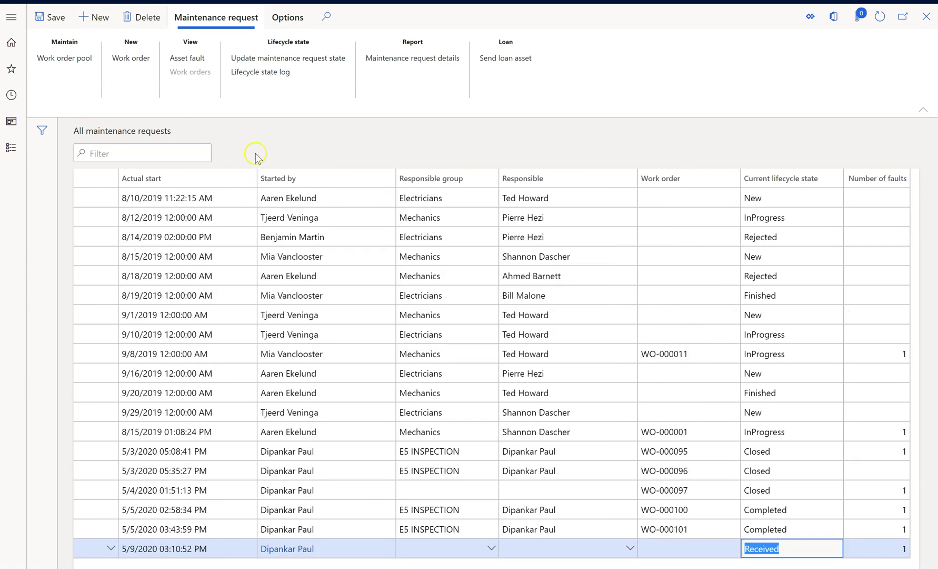
click(293, 147)
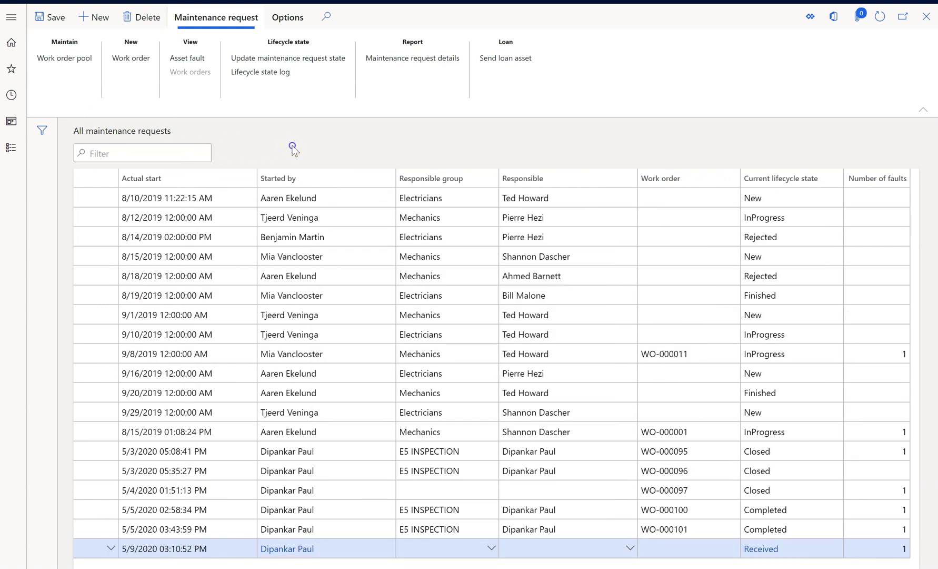
Add MR-000026 to the DAY work order pool
click(73, 59)
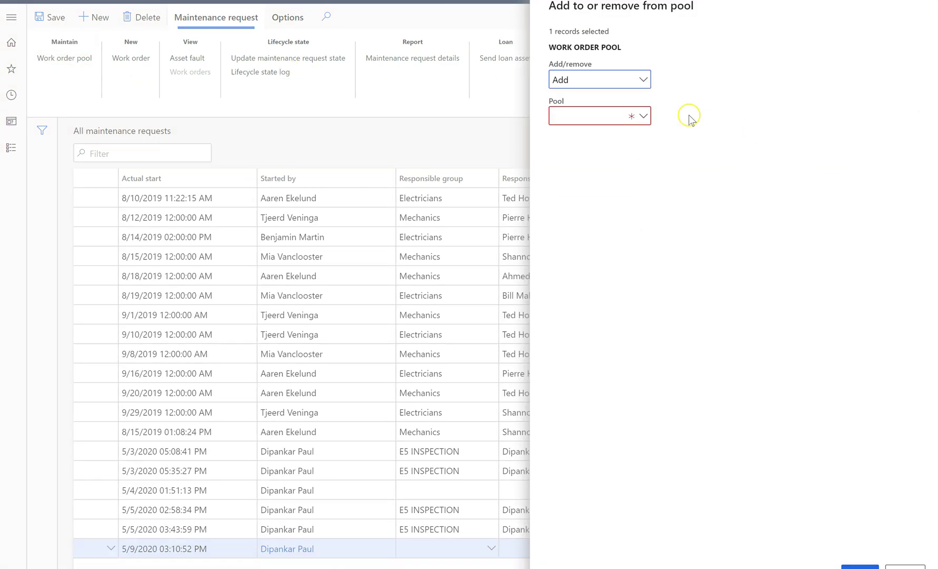
click(643, 116)
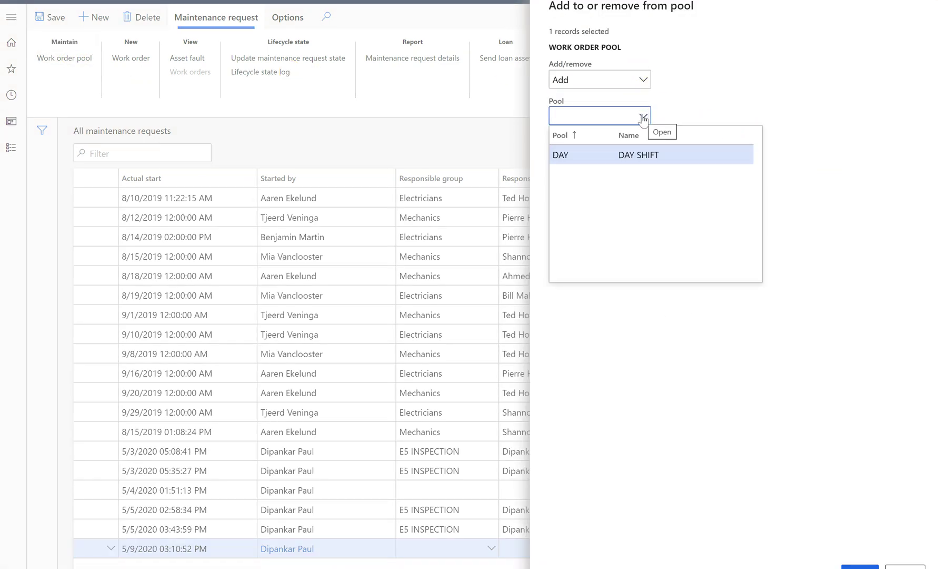
click(651, 158)
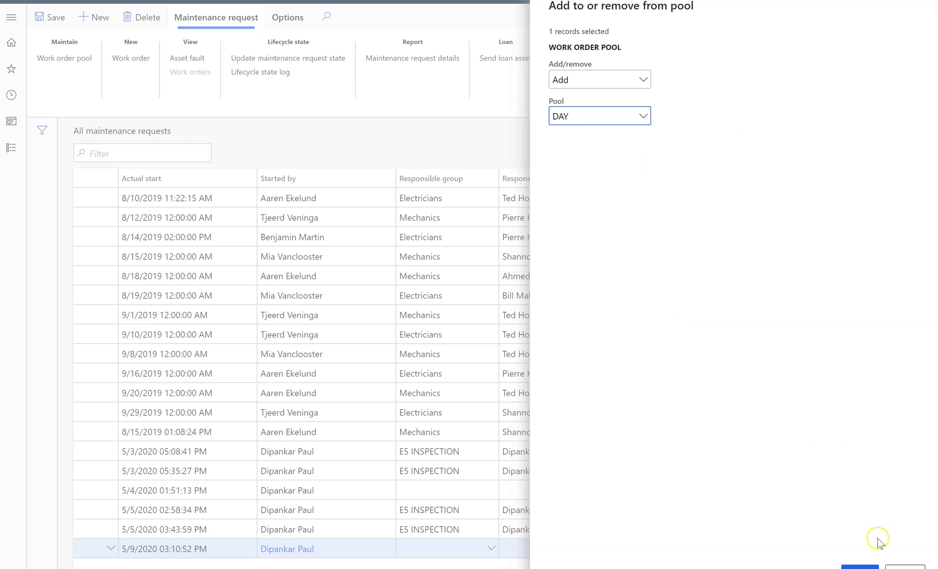
click(860, 567)
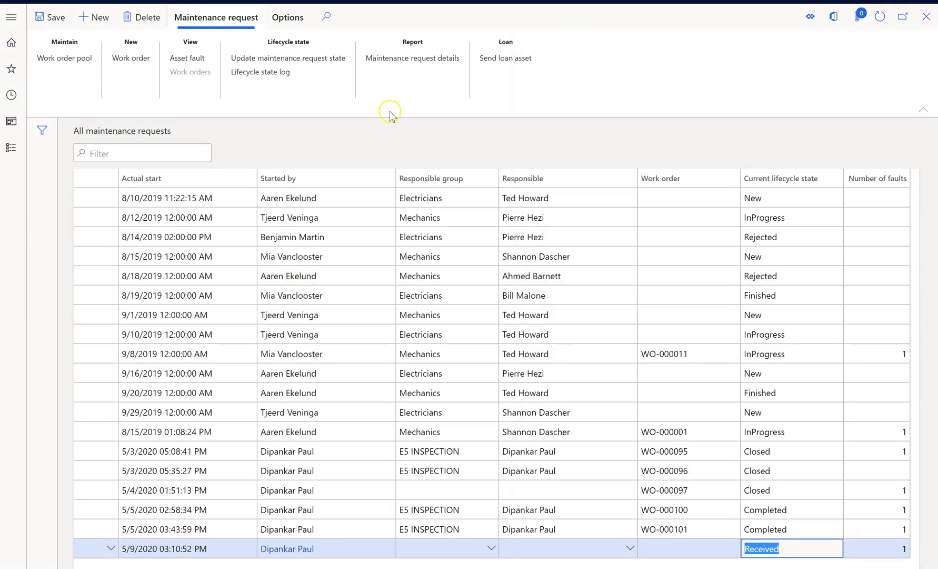
Create work order WO-000103 with expected end 5/11/2020 4:00 PM and check its message
click(137, 62)
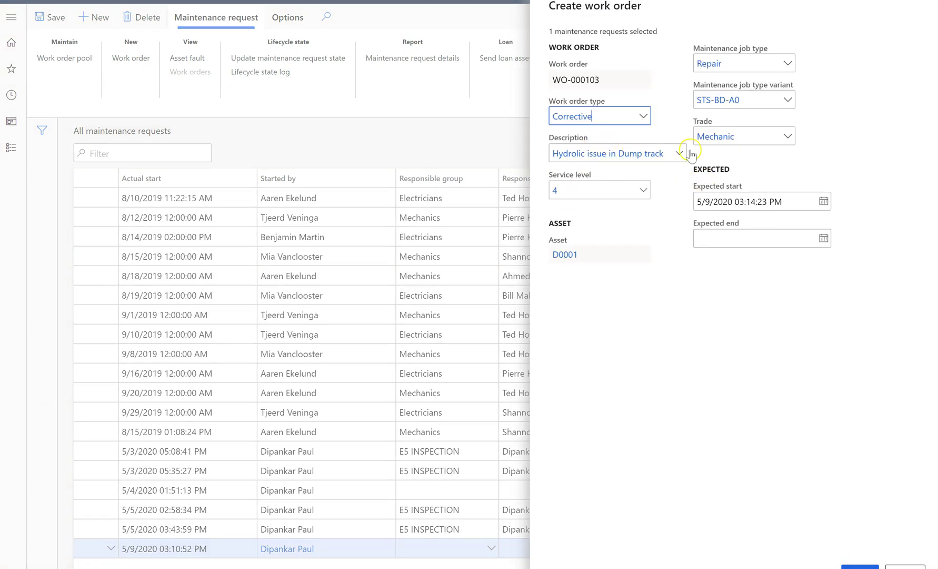
click(823, 239)
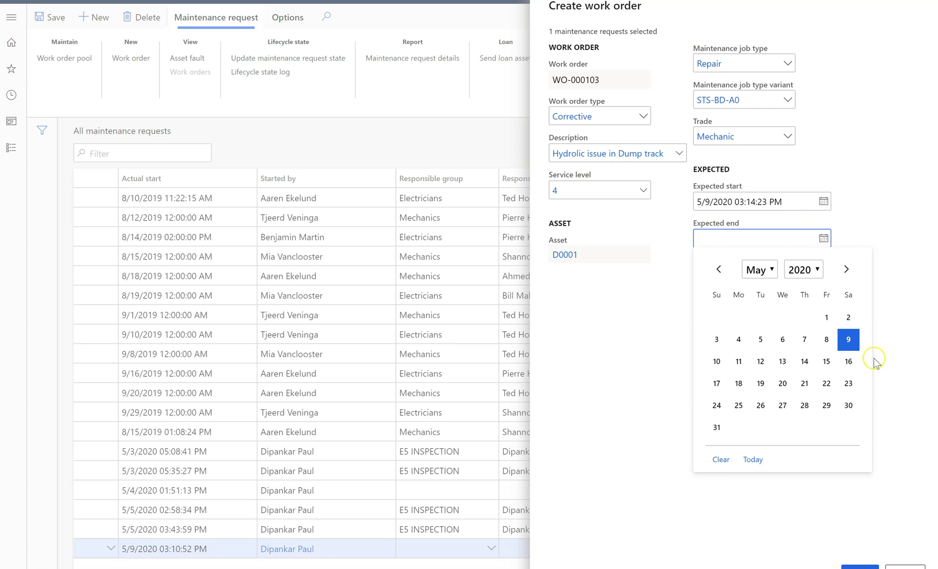
click(817, 312)
click(739, 361)
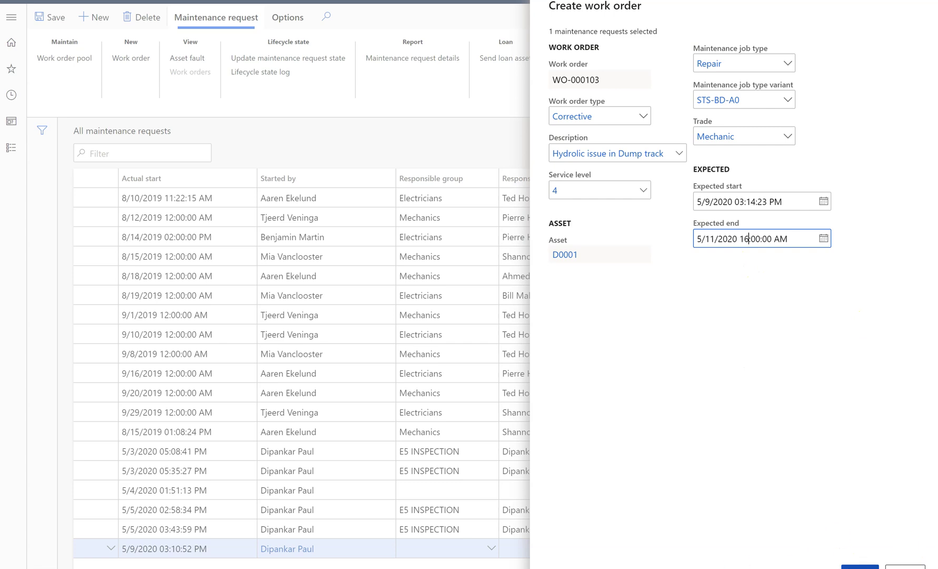
key(Tab)
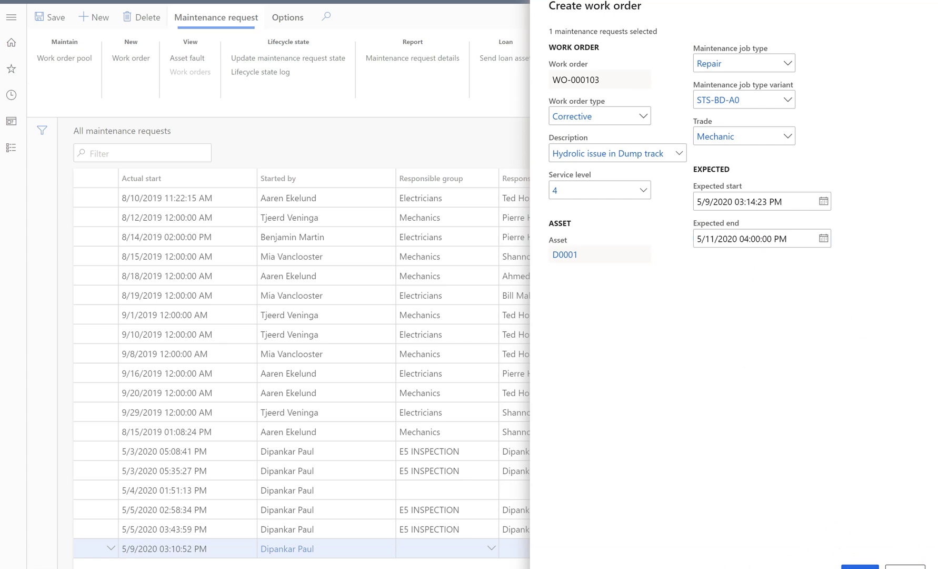
click(860, 566)
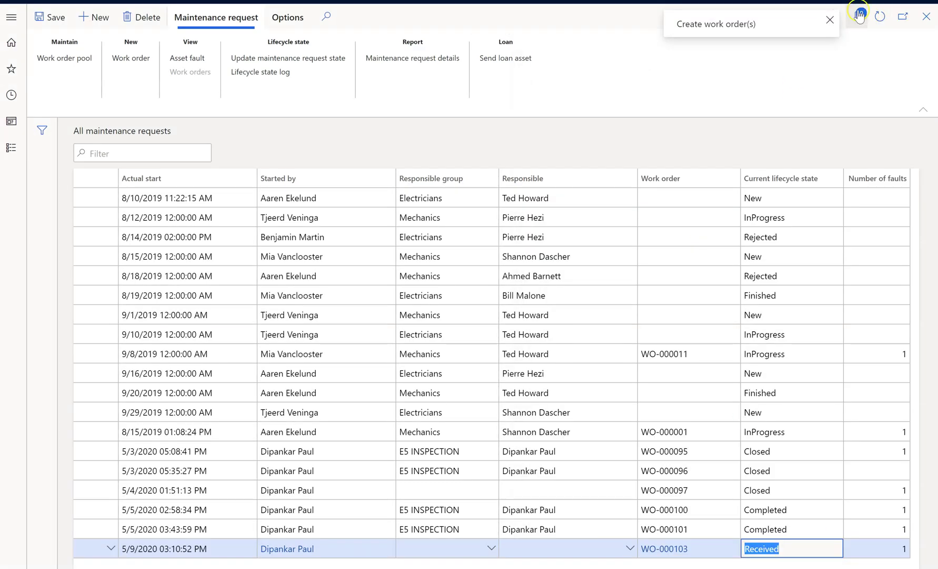
click(860, 16)
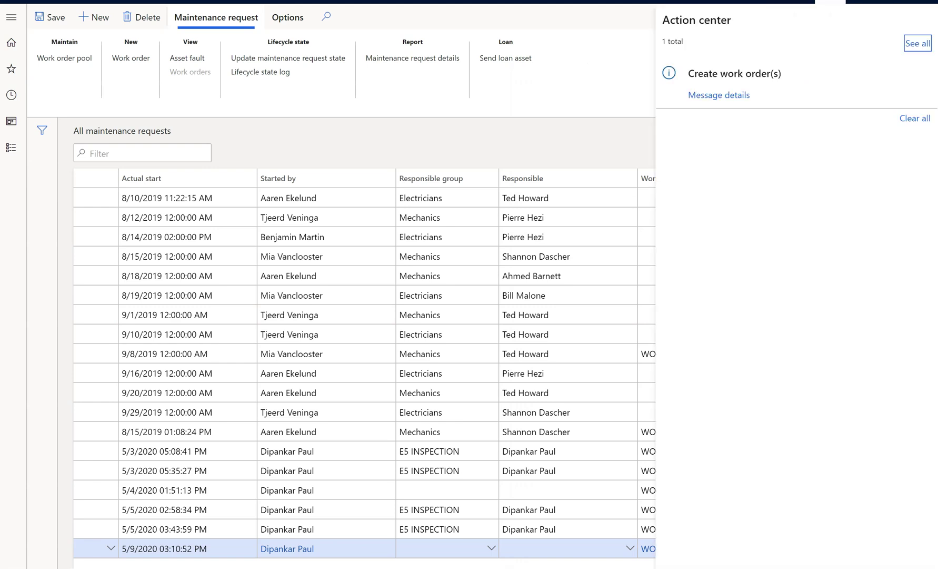
click(717, 97)
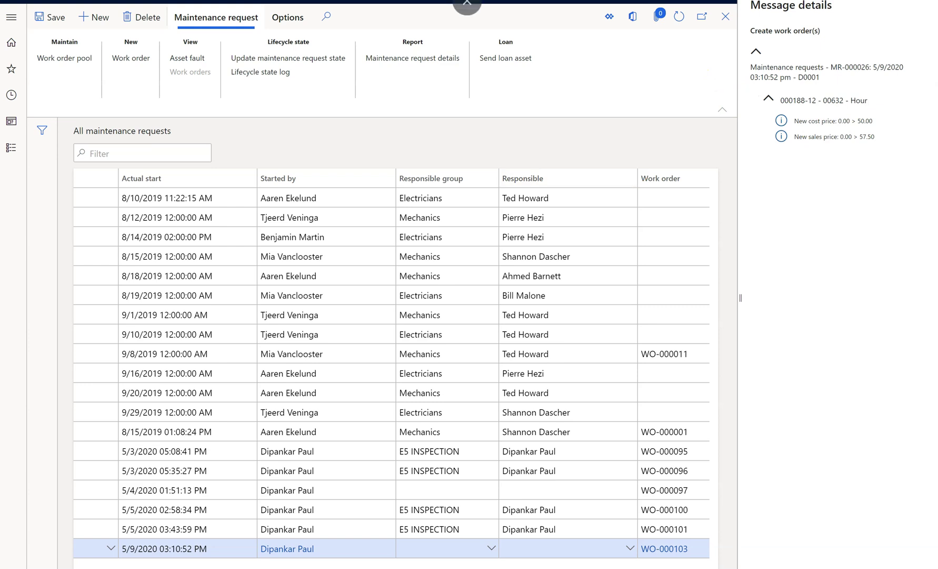
key(Escape)
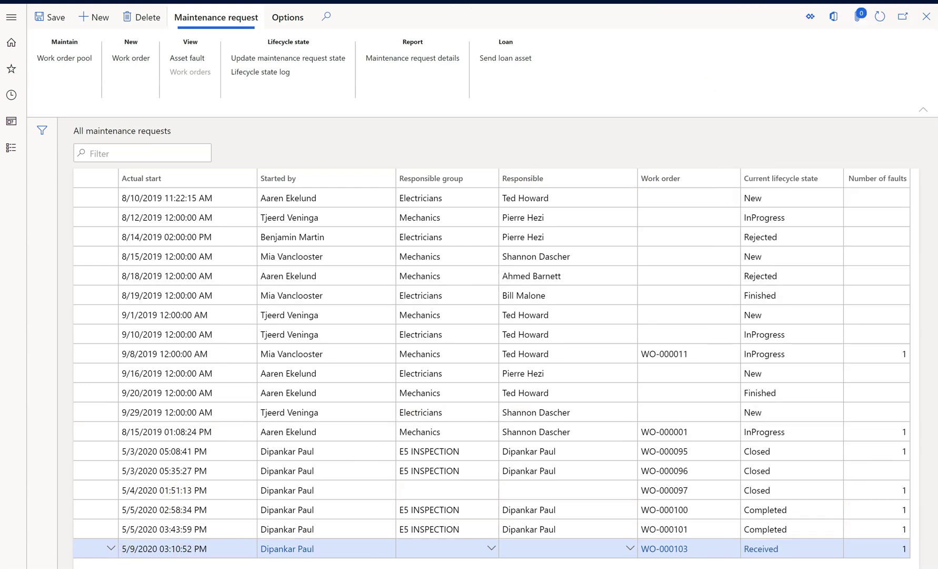
Check MR-000026's Notes and Asset details, then open its work order WO-000103
scroll(495, 364, left, 10)
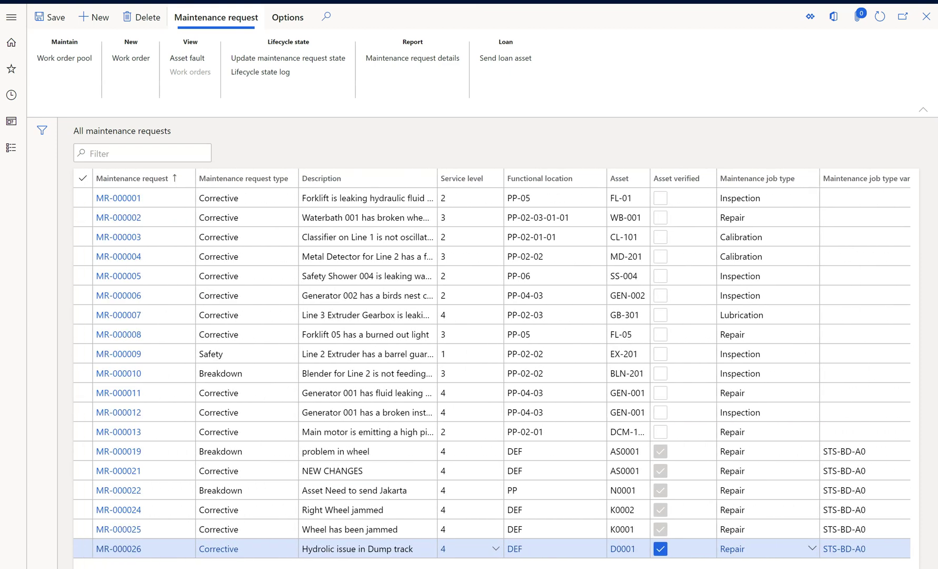
click(139, 549)
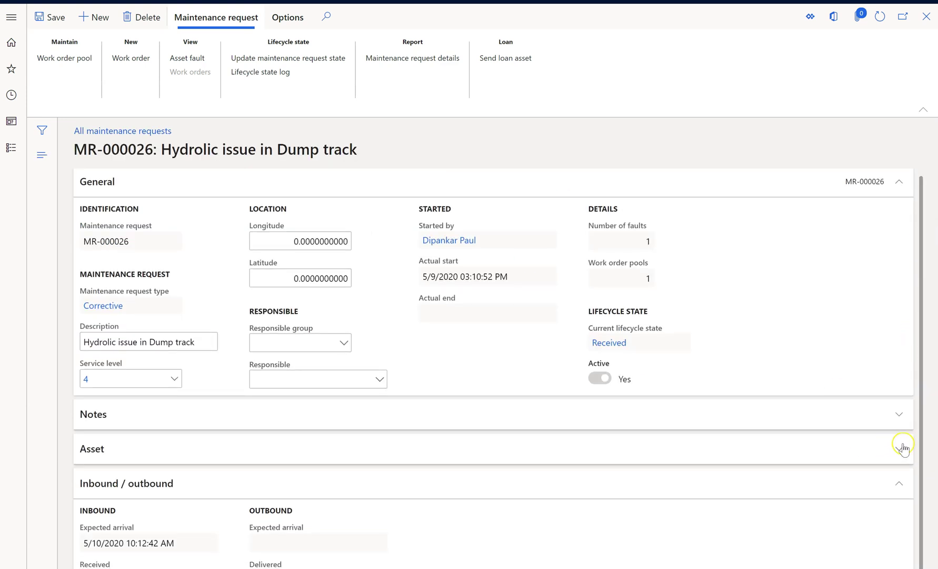
click(900, 415)
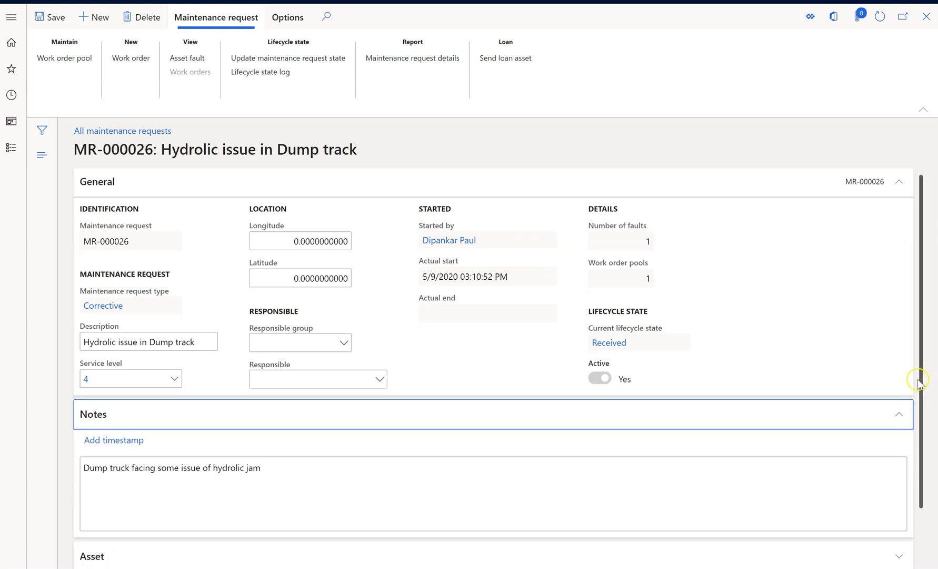
scroll(921, 378, down, 2)
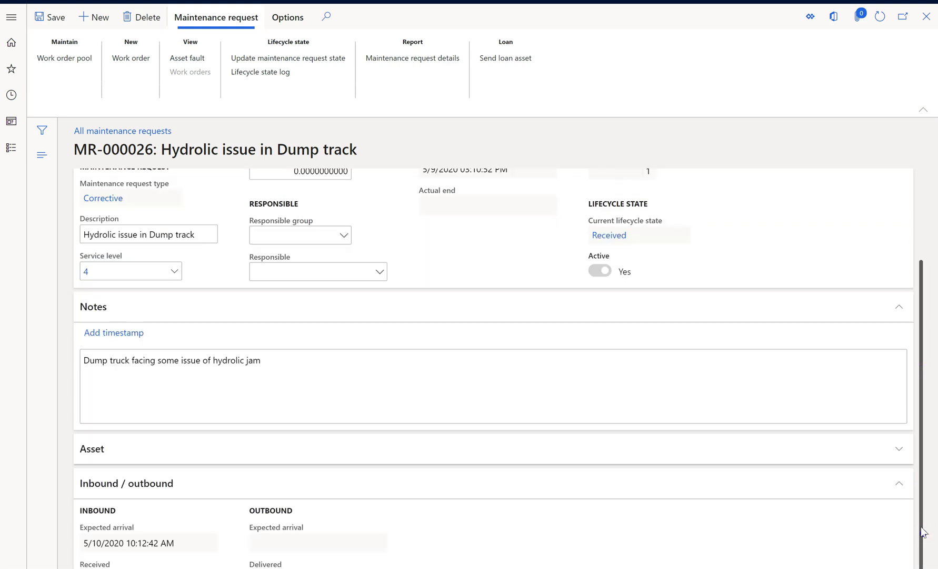
click(902, 449)
drag(922, 429, 928, 507)
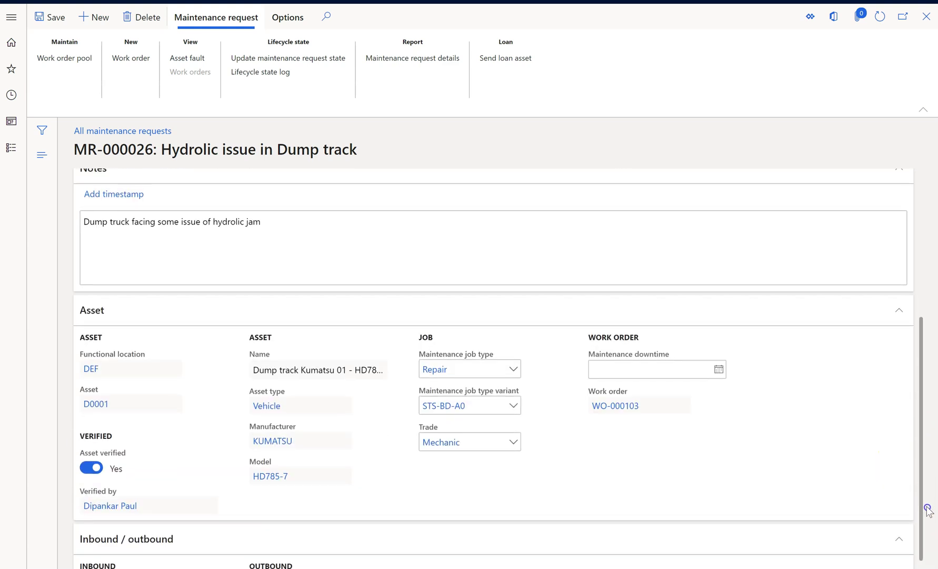
click(609, 406)
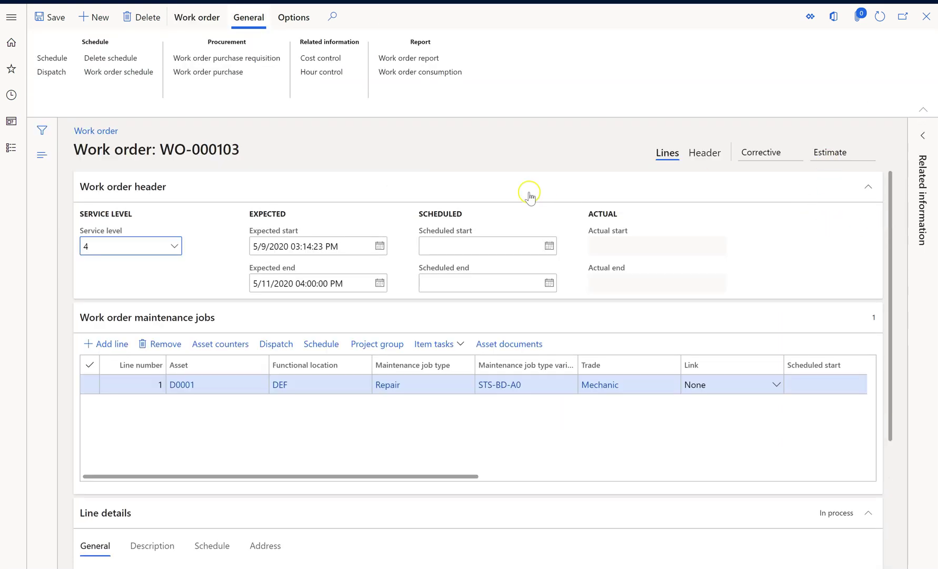
Run scheduling on work order WO-000103
click(198, 17)
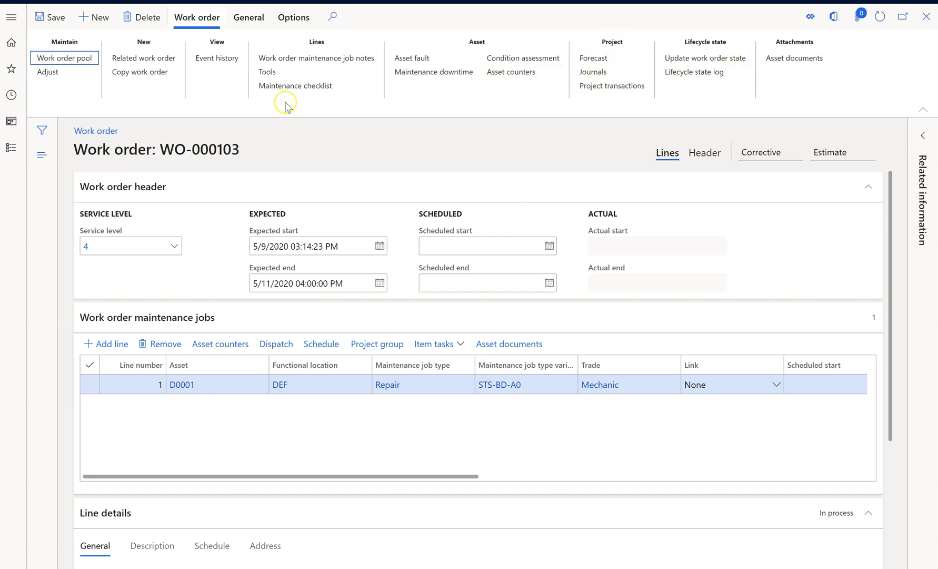
click(247, 17)
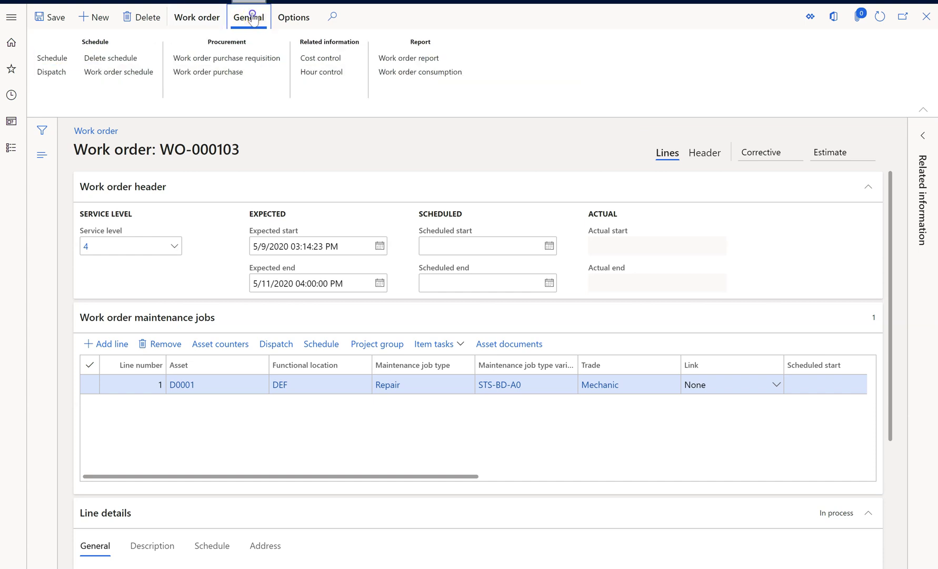
click(72, 64)
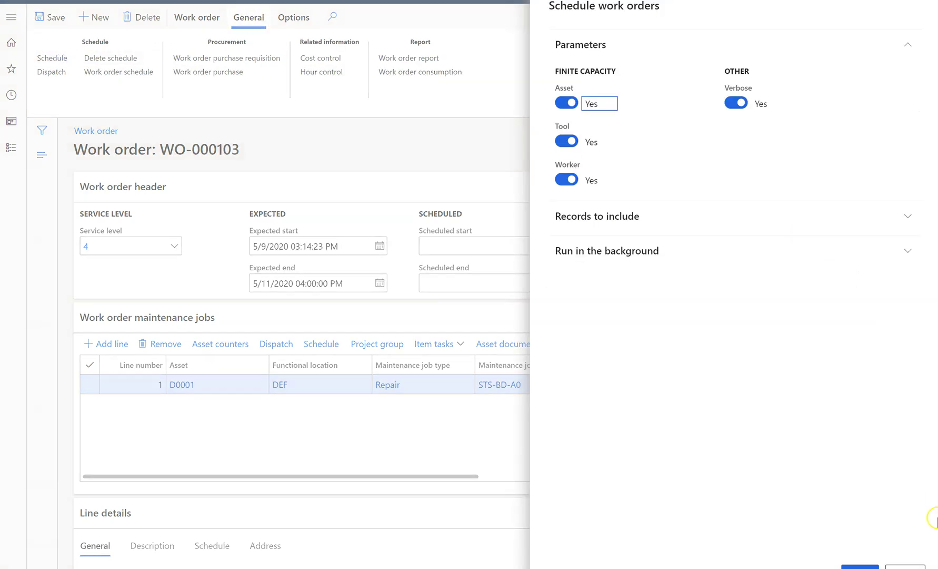
click(860, 567)
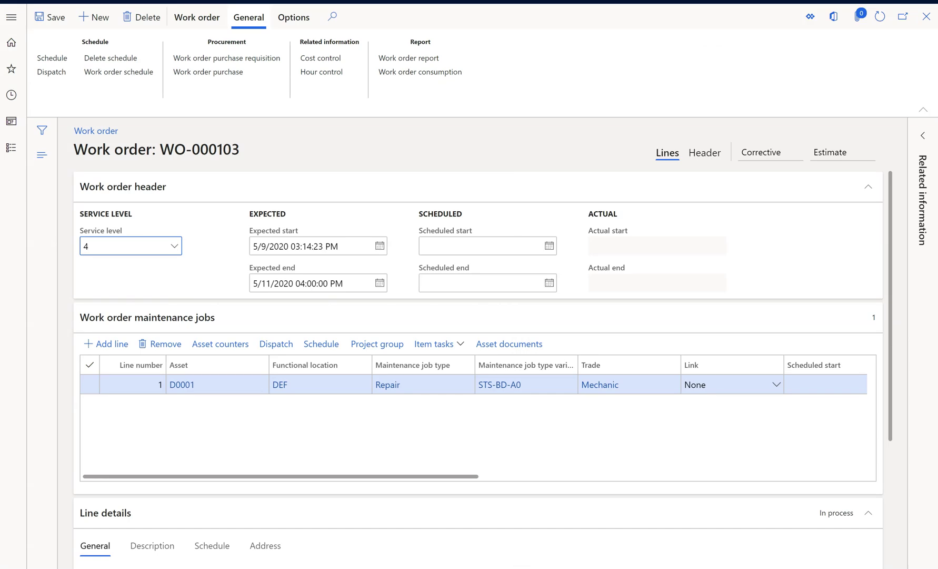
Refresh until WO-000103 shows the 5/11/2020 02:00–03:00 PM schedule, then review its schedule
click(881, 19)
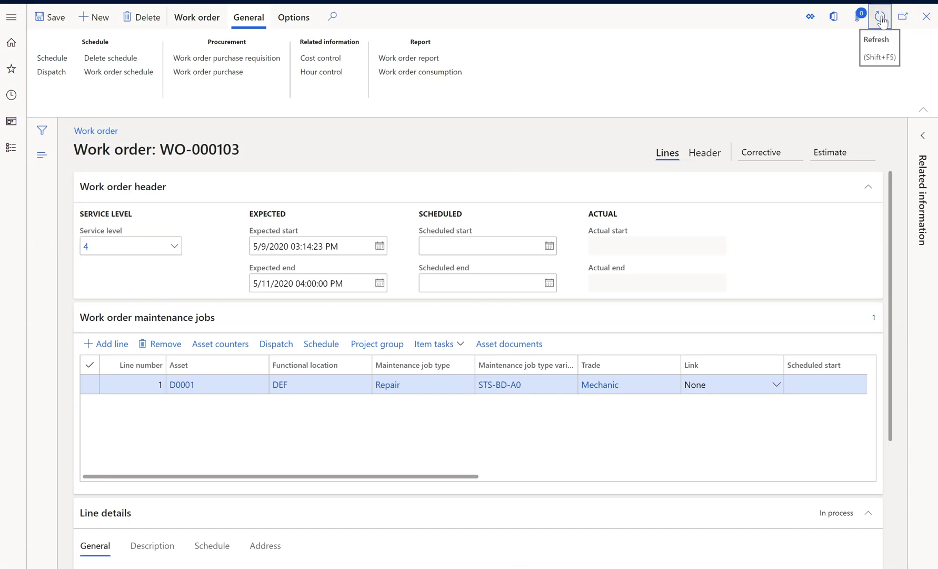
click(882, 20)
click(882, 20)
click(881, 20)
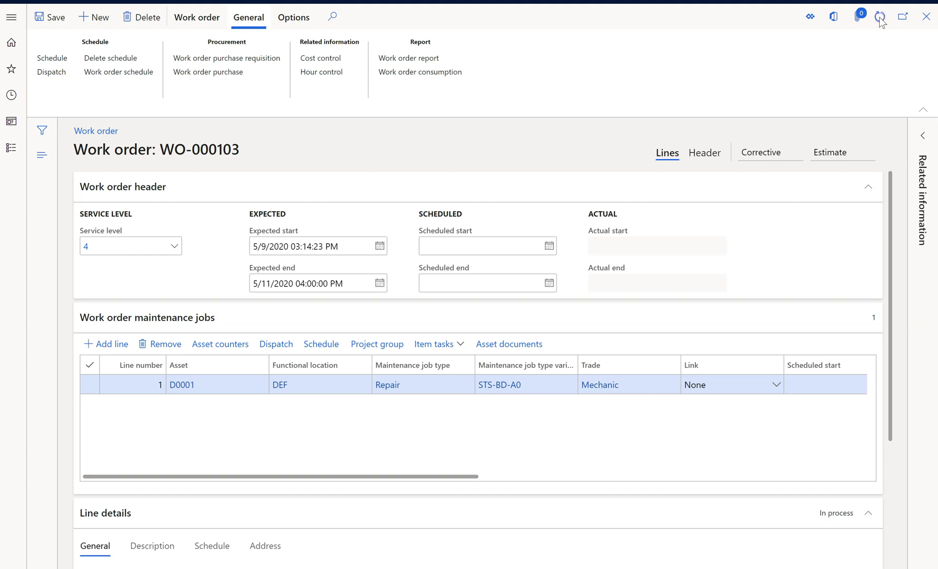
click(880, 22)
click(881, 22)
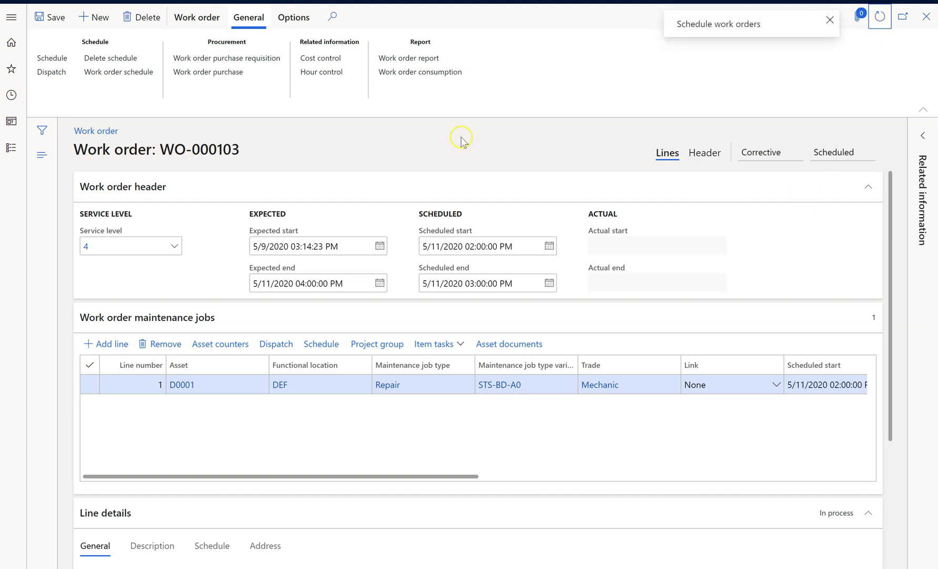
click(125, 72)
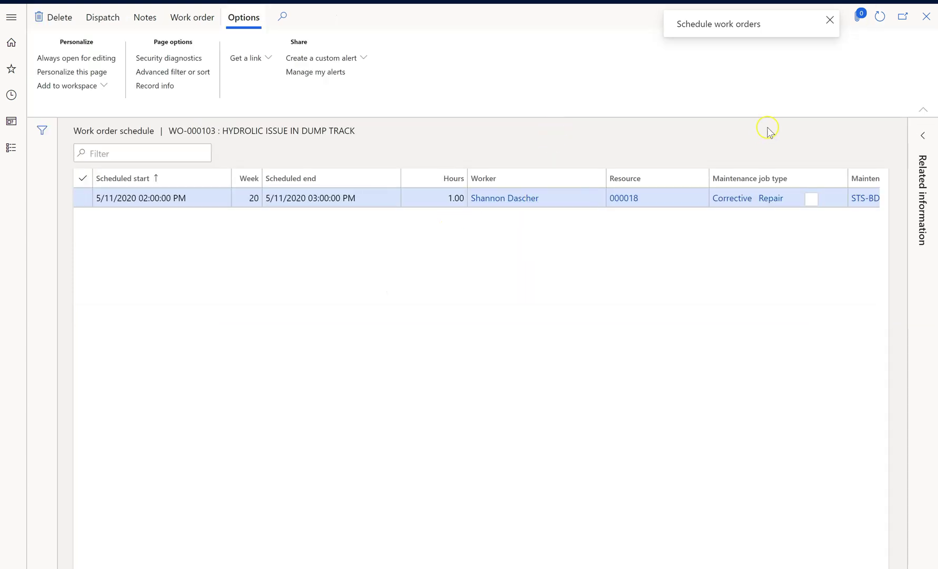
click(927, 17)
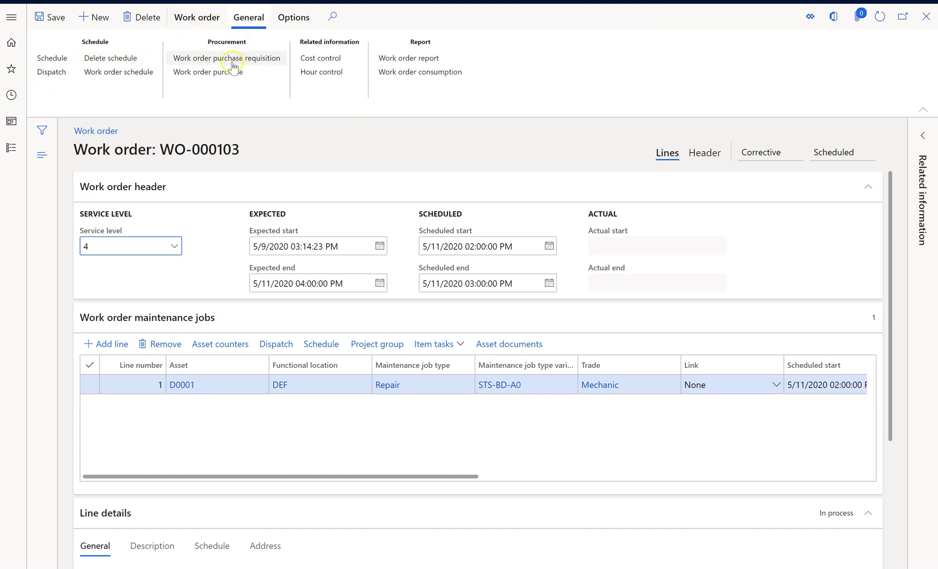
click(198, 19)
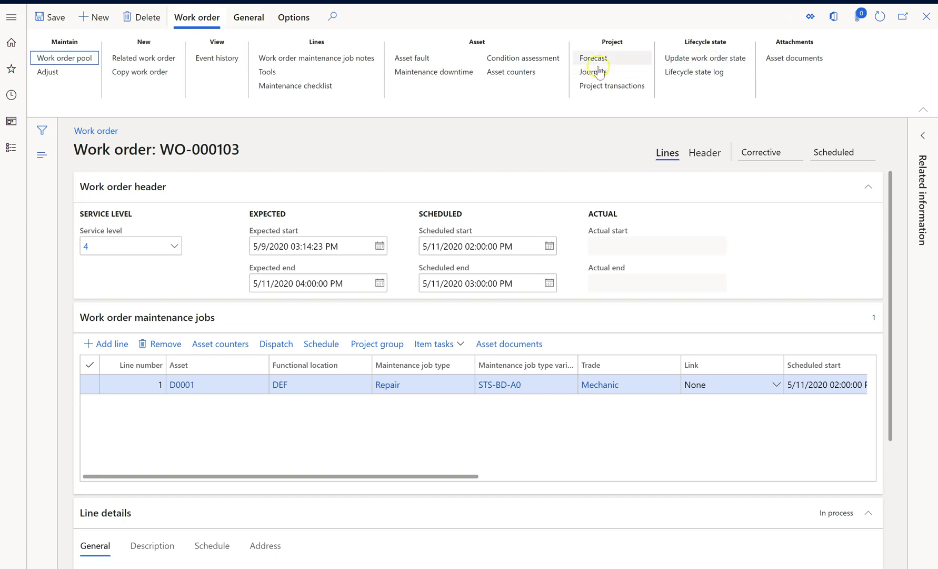
Look at the lifecycle state options, ticking Released, but cancel without applying
click(707, 59)
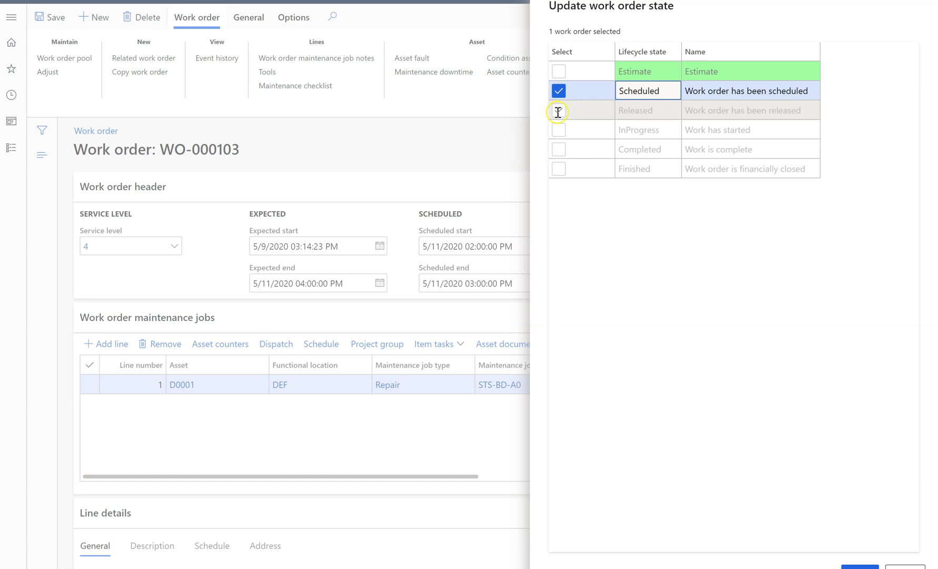
click(558, 110)
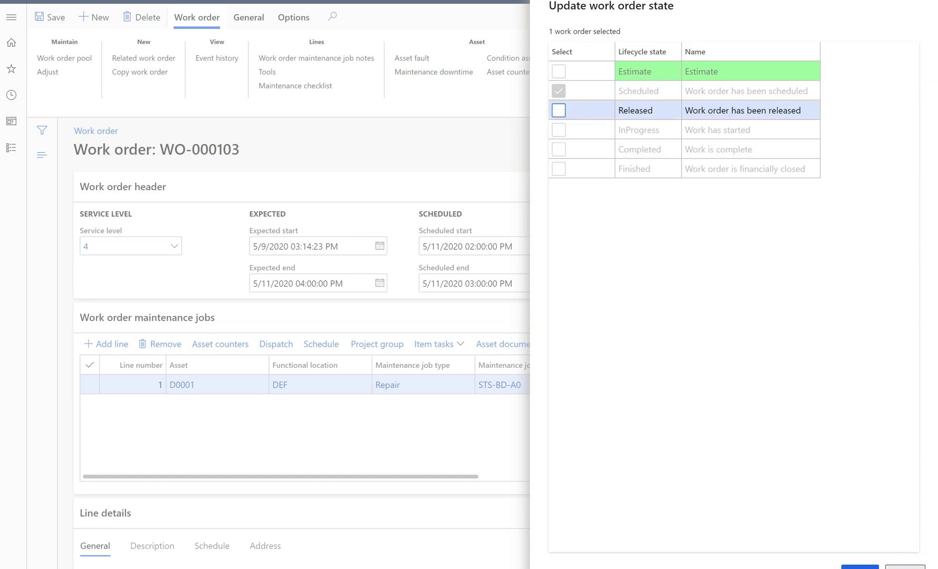
click(901, 568)
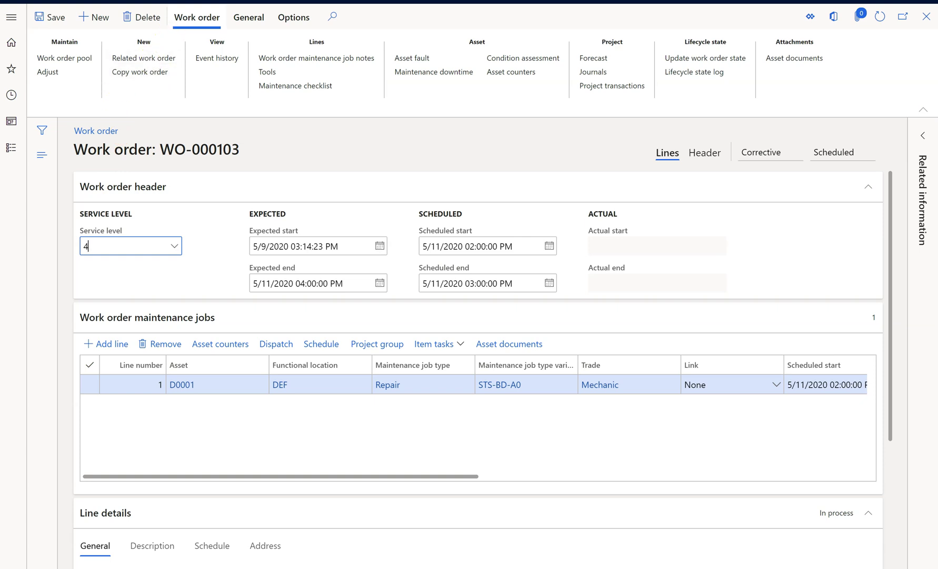
Start scheduling WO-000103, assigning a worker and setting schedule hours to 12
click(244, 17)
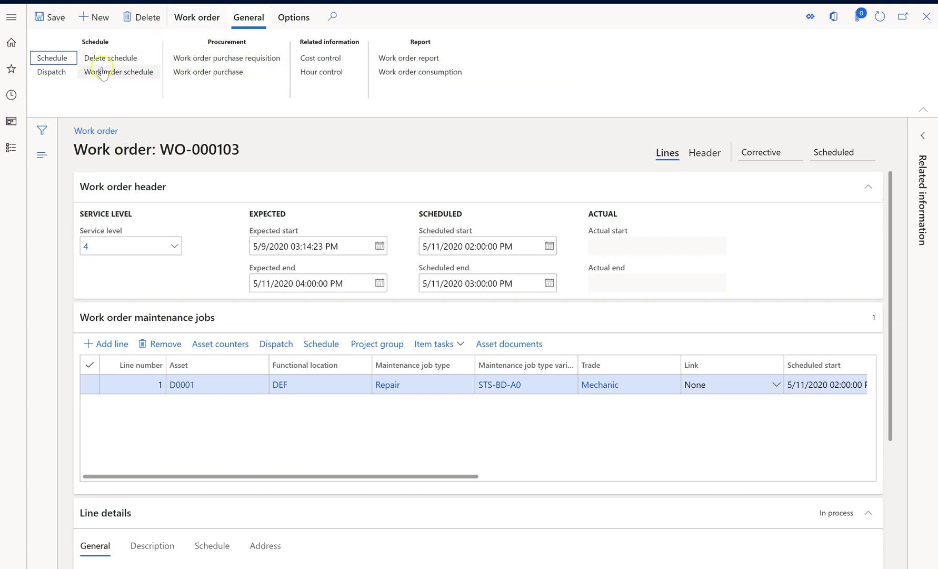
click(52, 71)
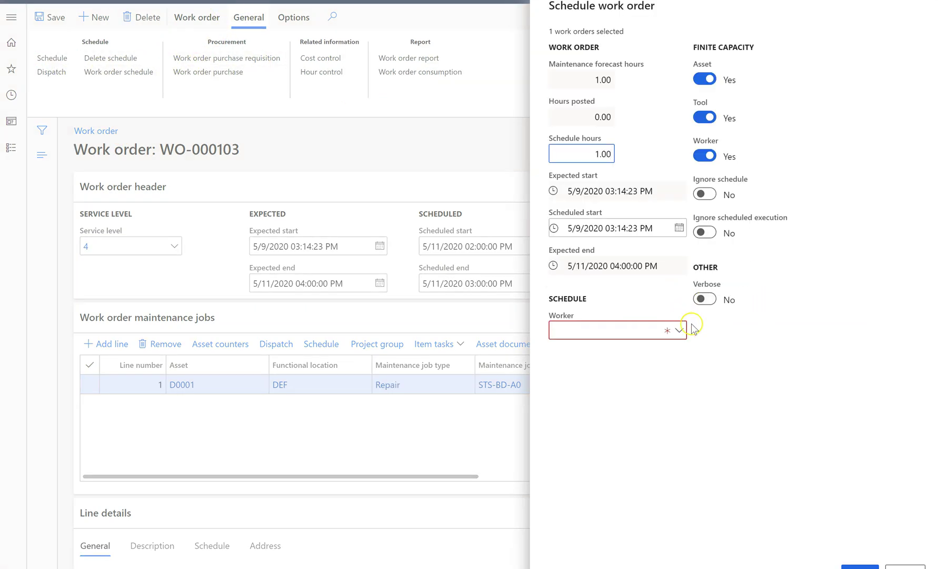
click(679, 331)
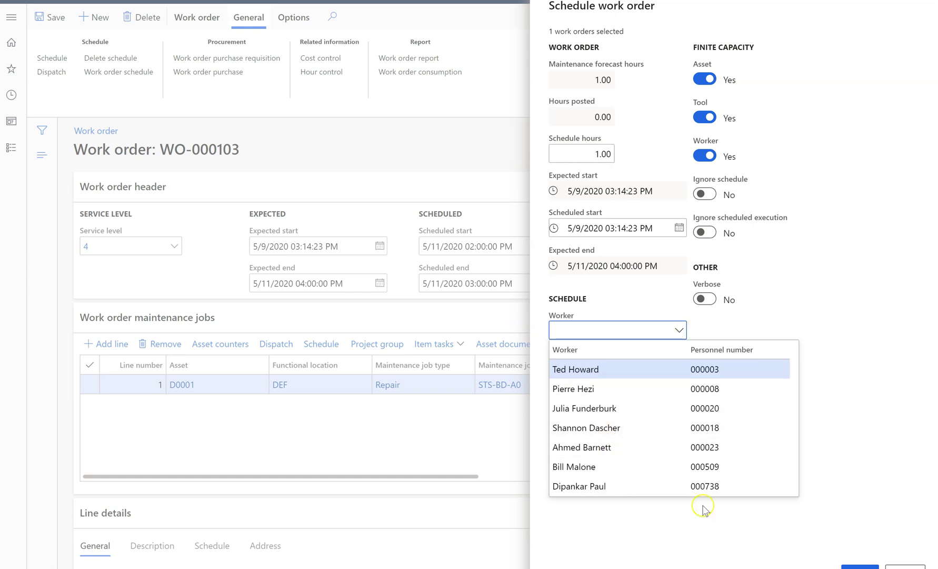
click(631, 486)
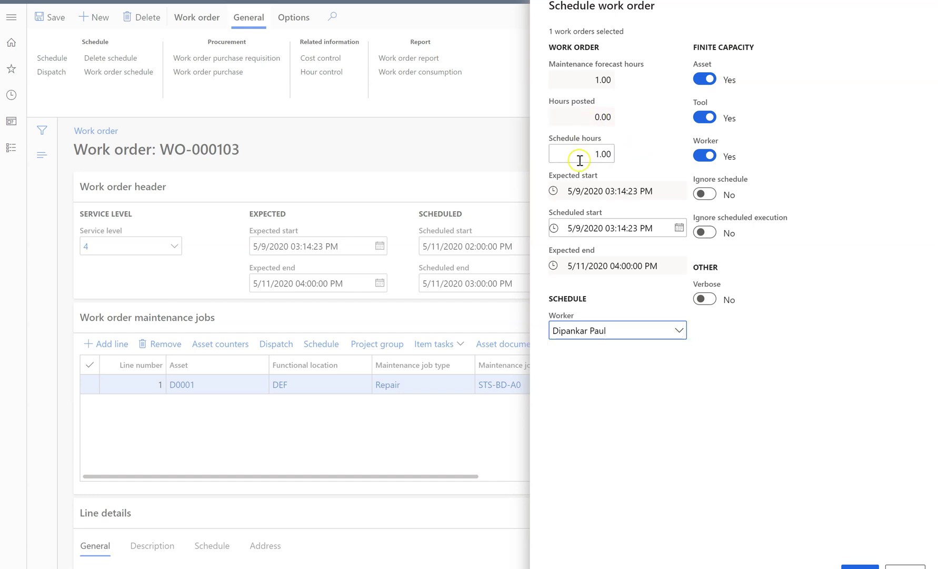
click(606, 153)
text(12)
key(Tab)
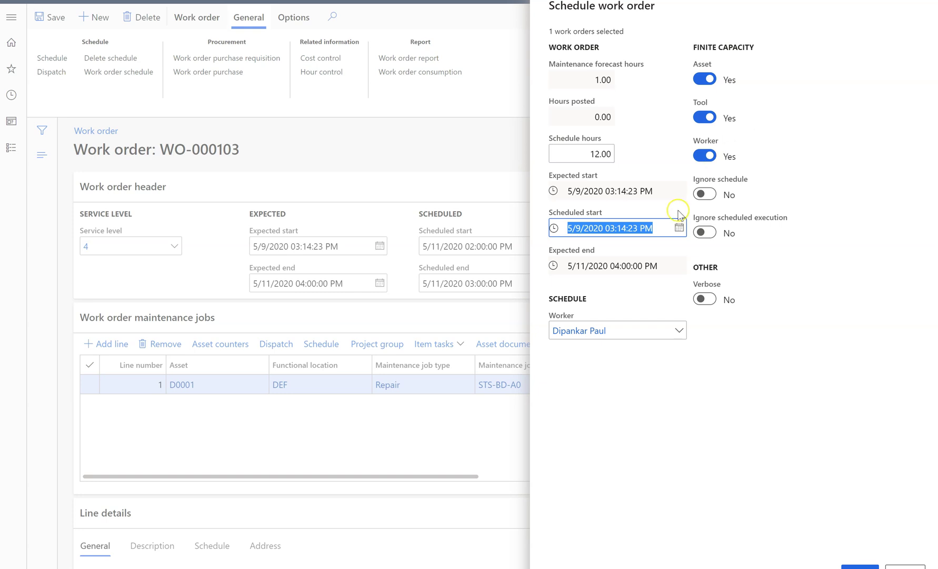
Set the scheduled start to 5/10/2020 07:00 AM and run the scheduling
click(680, 228)
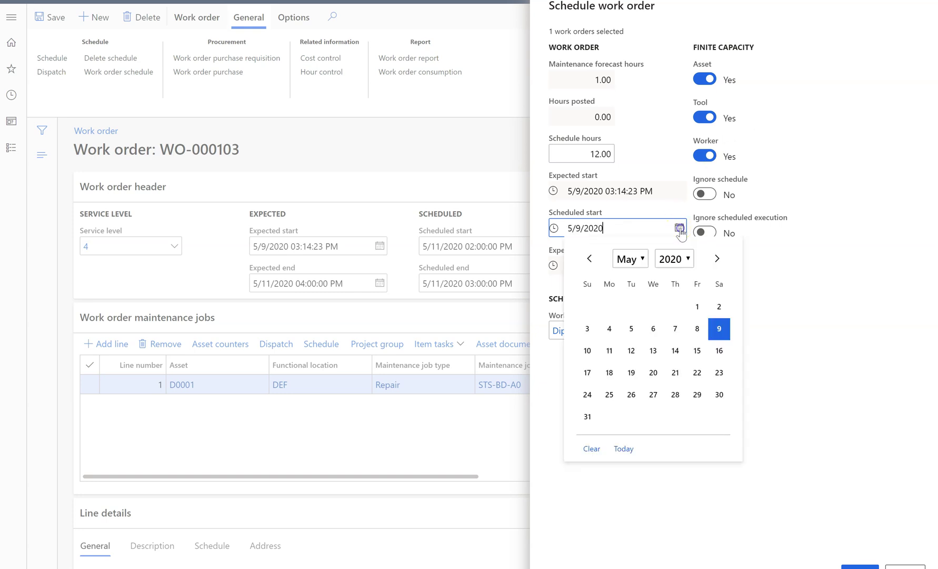
click(589, 351)
drag(610, 230, 682, 230)
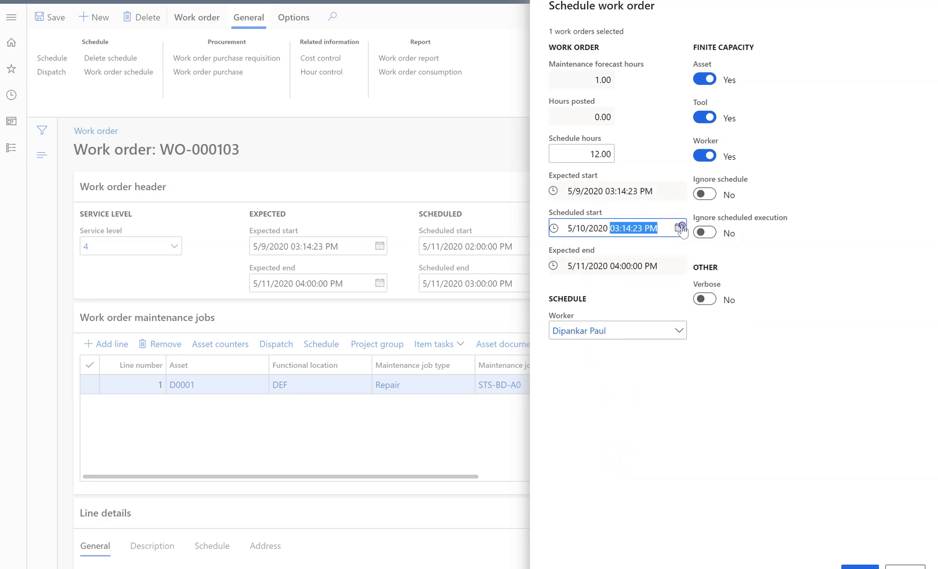
key(BackSpace)
key(Tab)
click(621, 228)
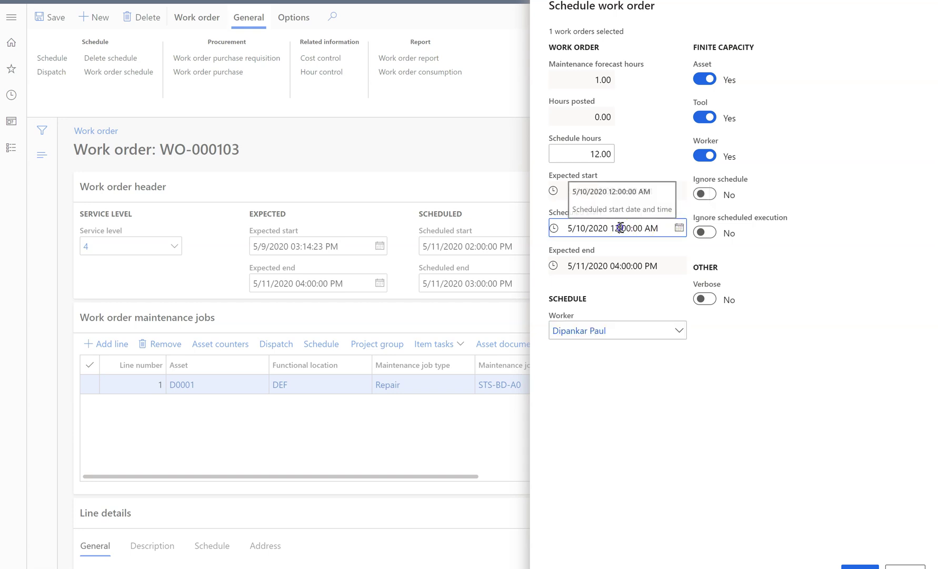
key(BackSpace)
click(640, 227)
text(7)
key(Tab)
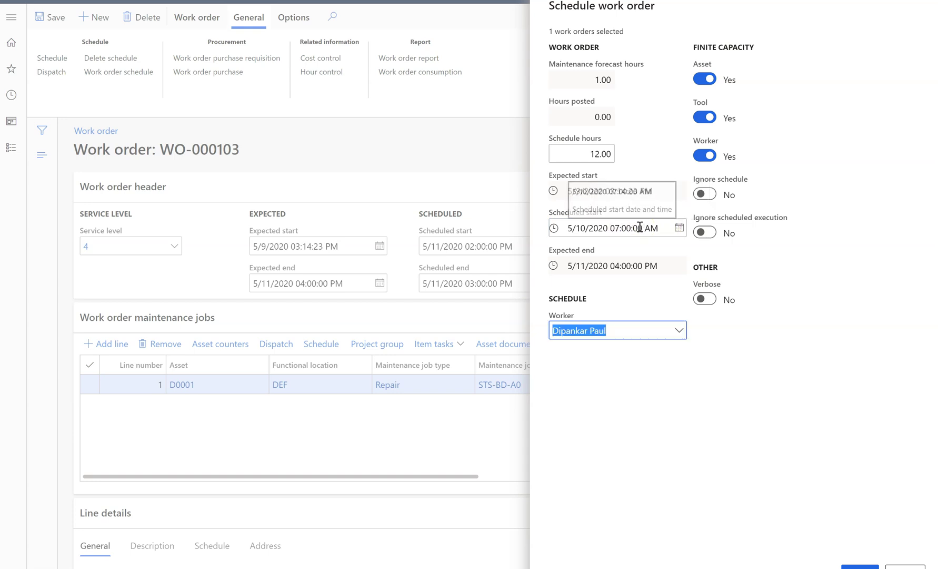
key(Tab)
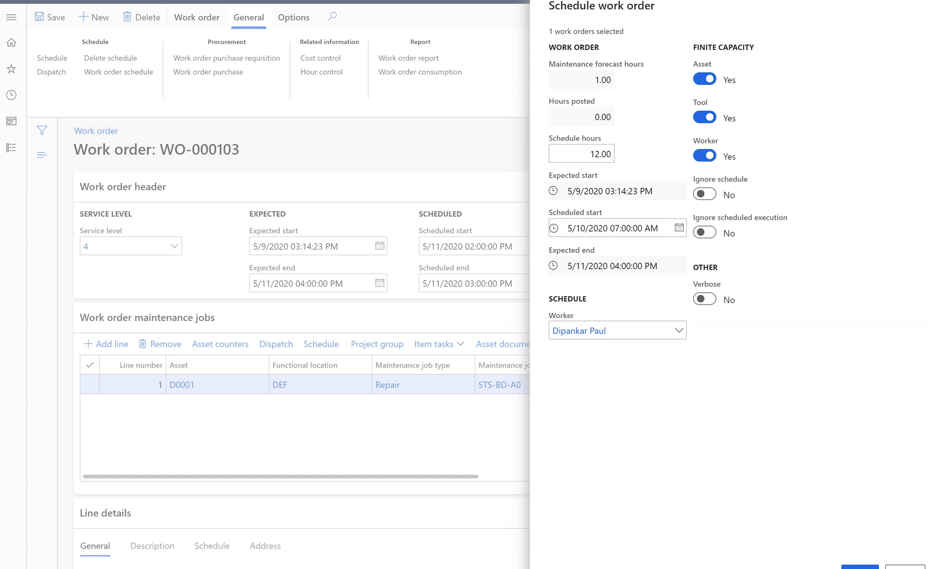
key(Return)
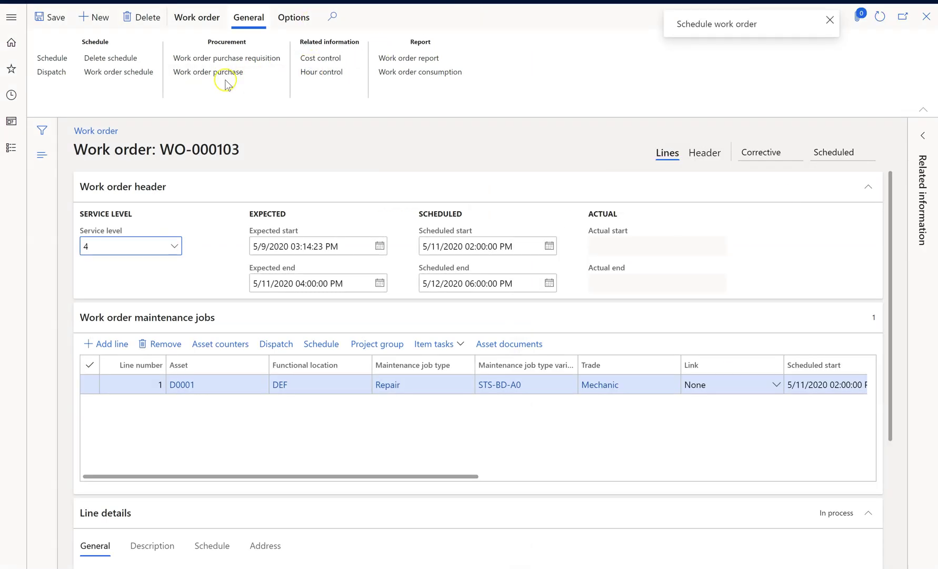
Set WO-000103 to InProgress with an actual start of 5/10/2020 07:00 AM
click(214, 20)
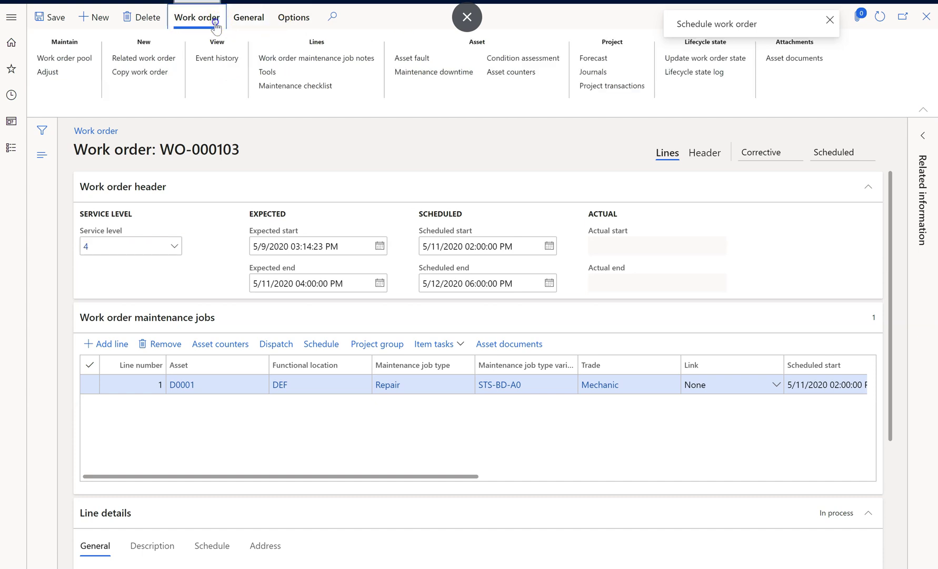
click(679, 58)
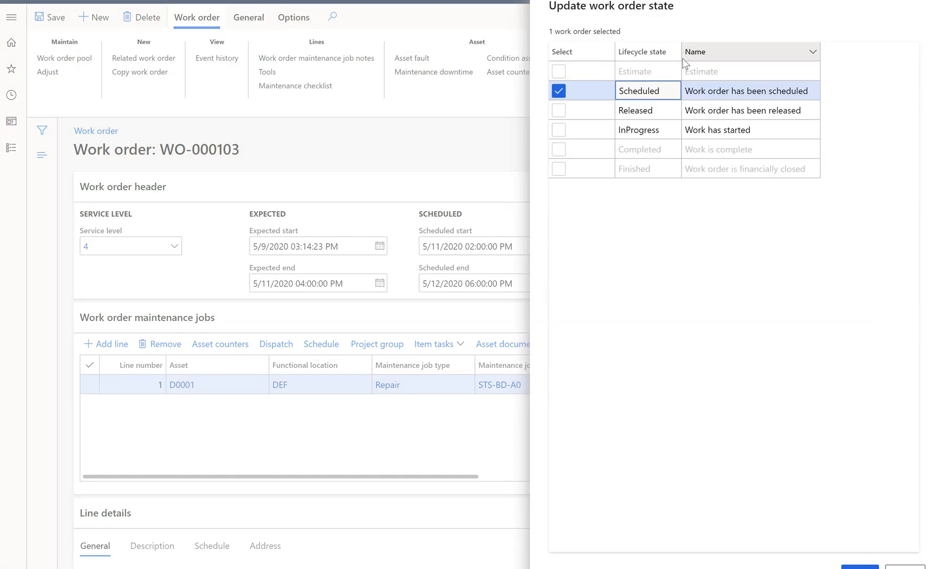
click(560, 129)
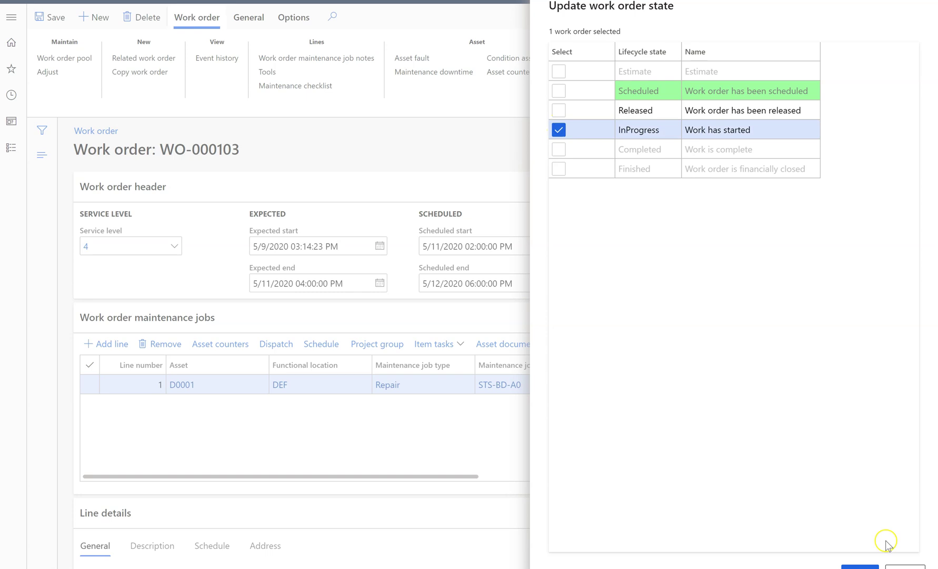
click(860, 567)
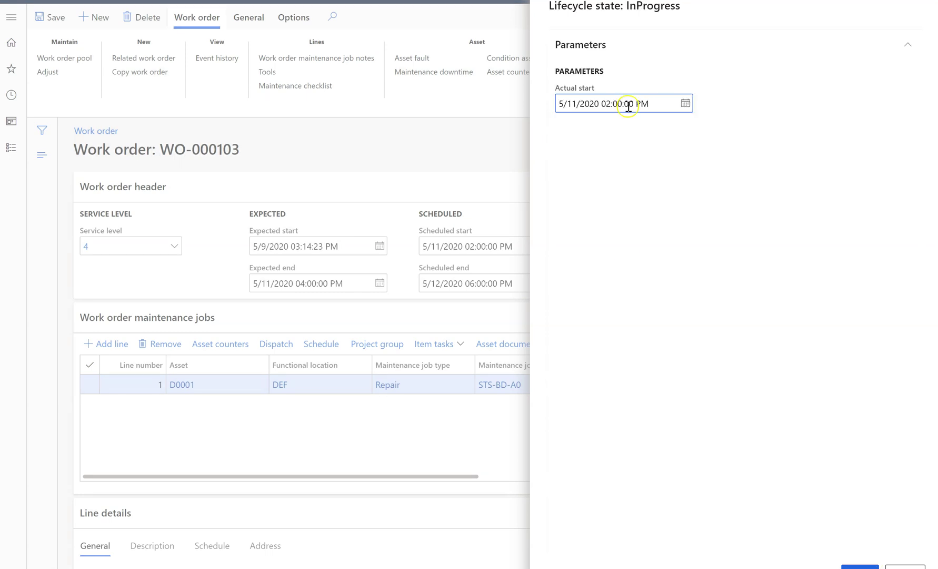
click(685, 103)
click(579, 226)
click(610, 105)
click(860, 566)
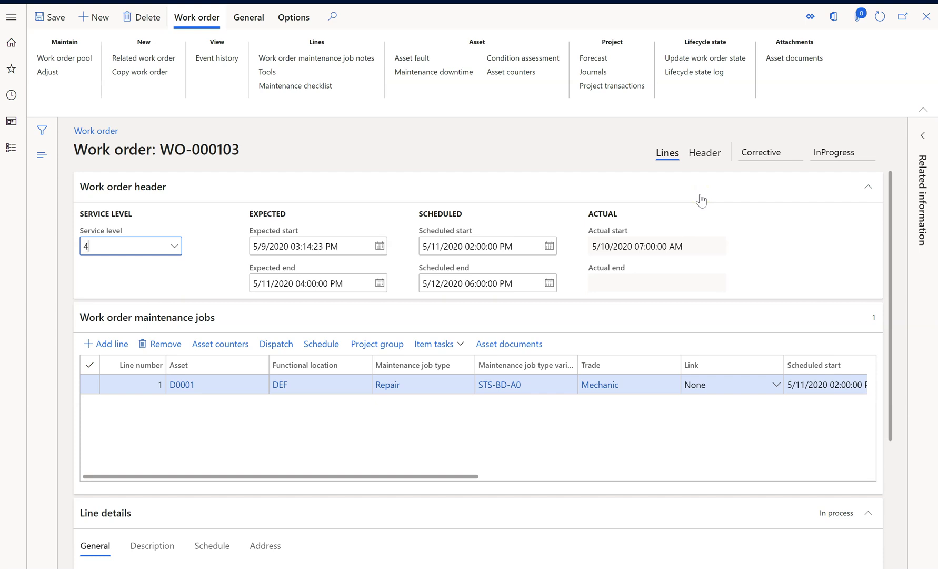
Look at the job's empty maintenance checklist, then go to WO-000103's work order journals
click(599, 116)
click(297, 87)
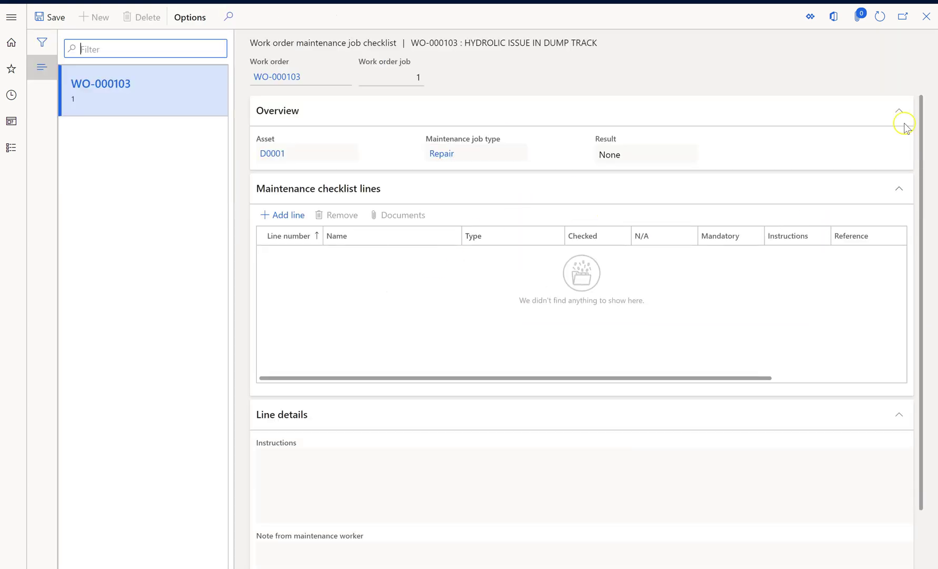
click(925, 18)
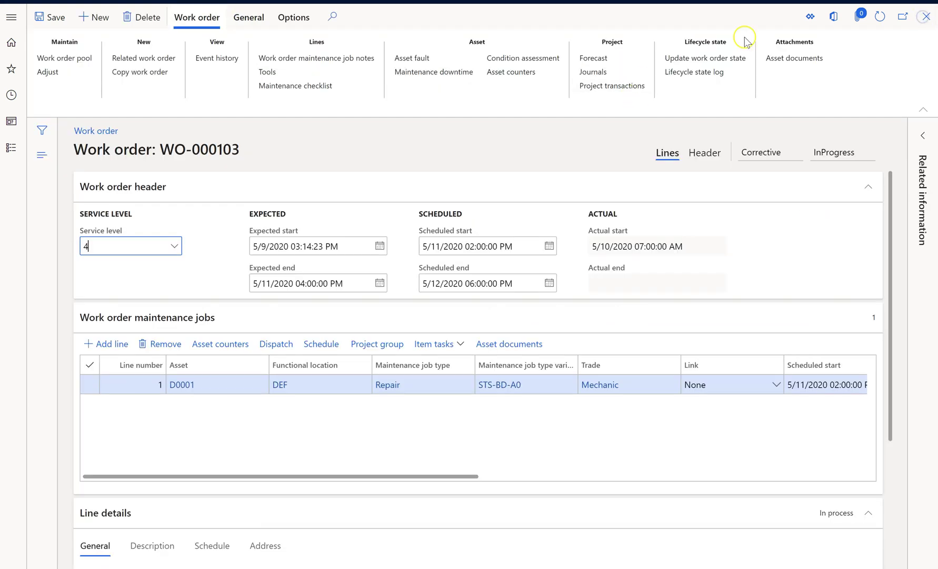
click(596, 73)
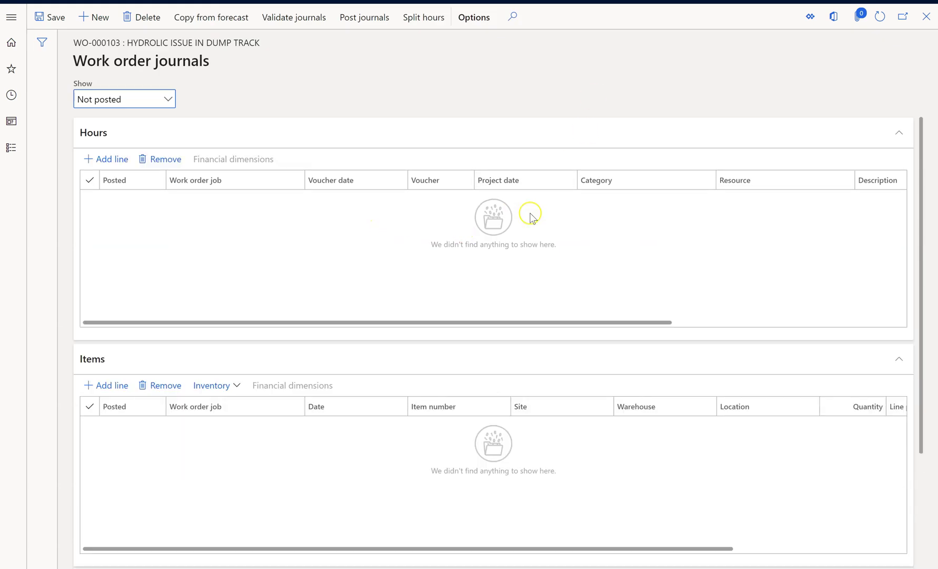
Copy the forecast hours into the journal and set the hours line to 12
click(220, 17)
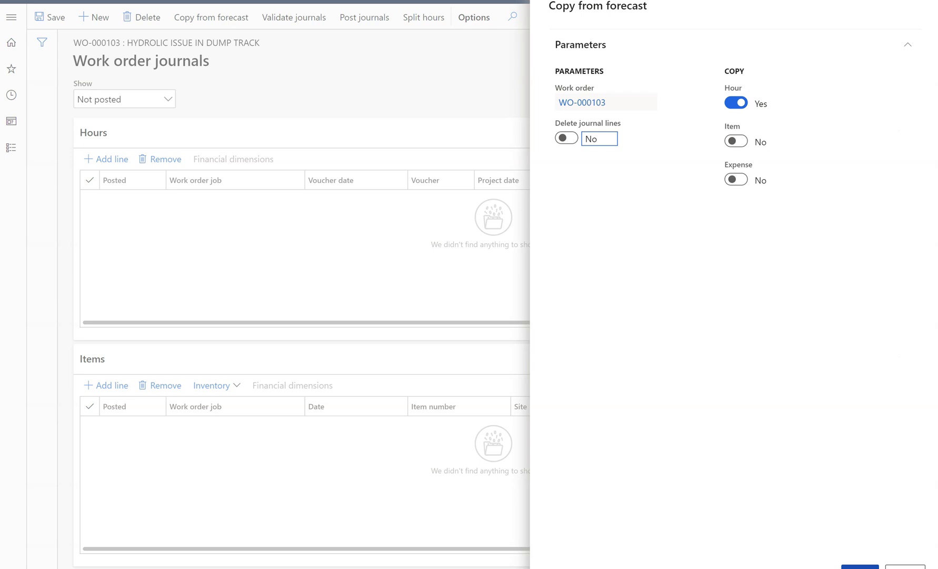
click(861, 566)
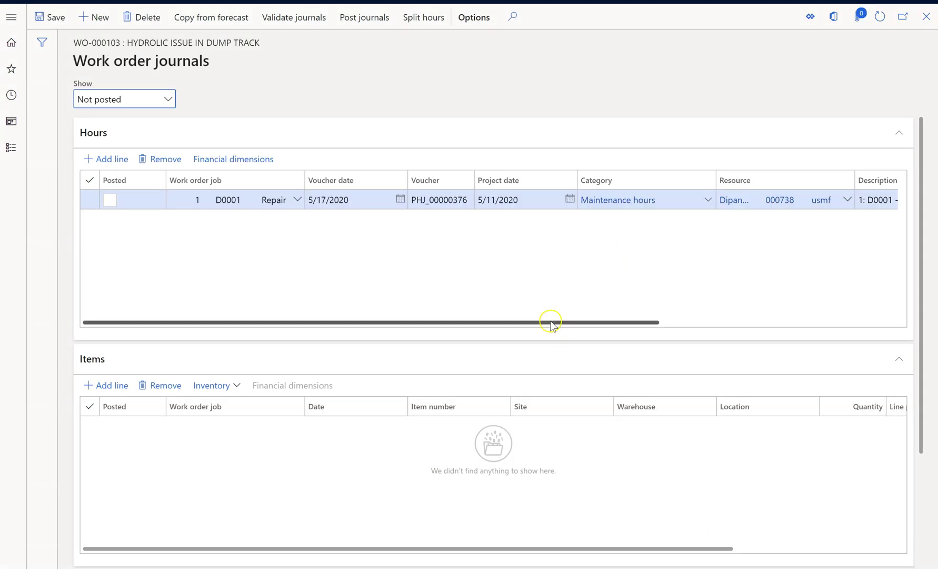
drag(551, 323, 857, 314)
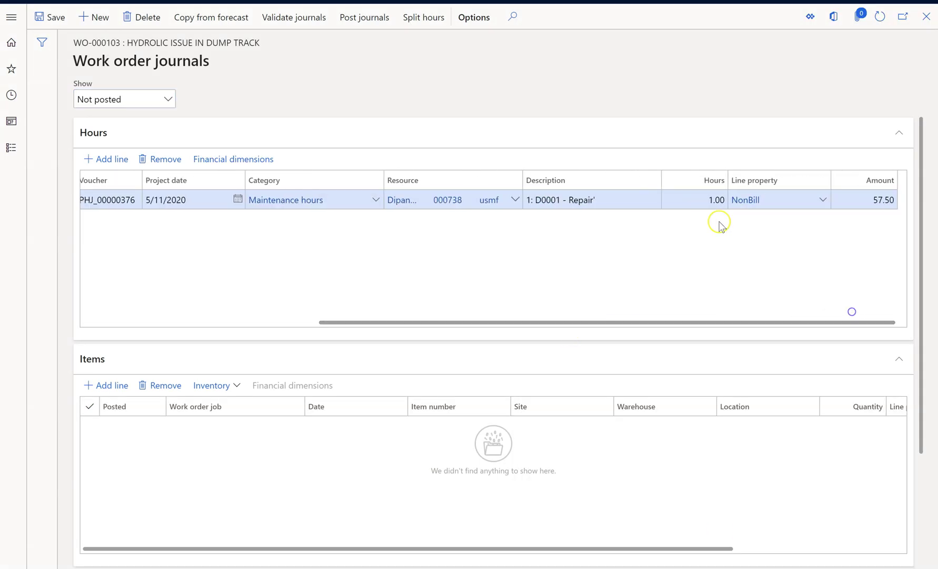
click(700, 200)
text(12)
click(745, 202)
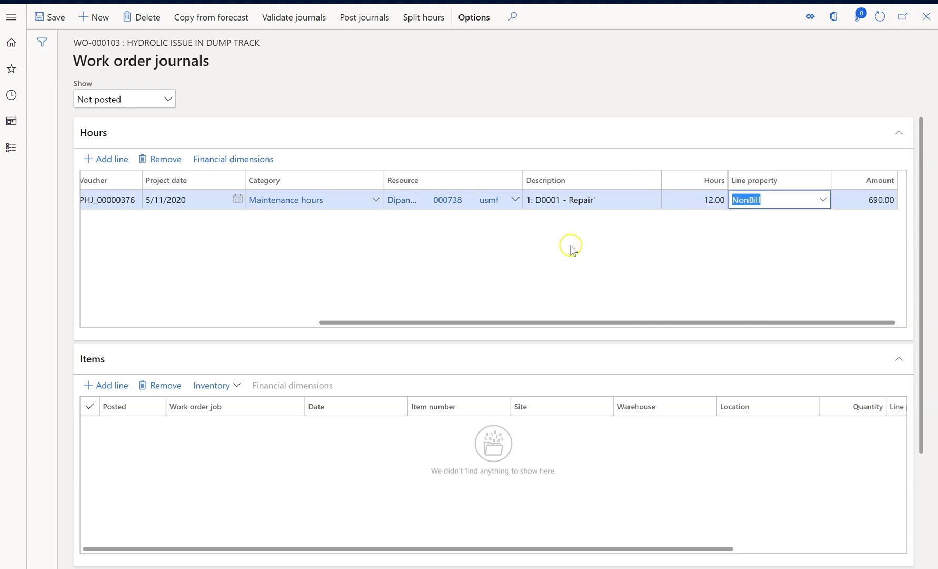
Add an SR0001 item line: quantity 1.00, site 4, warehouse 41, cost price 40.00
click(105, 385)
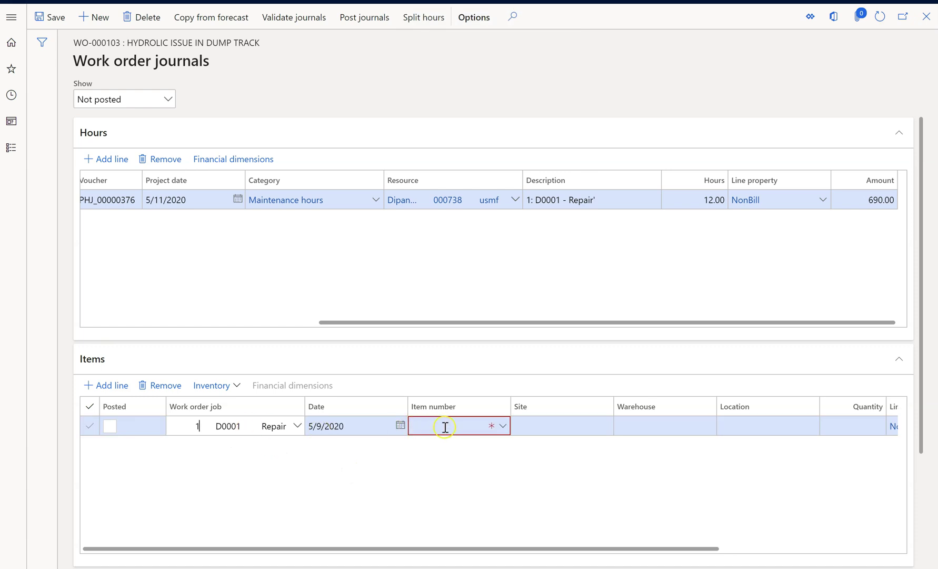
click(445, 426)
text(S0001)
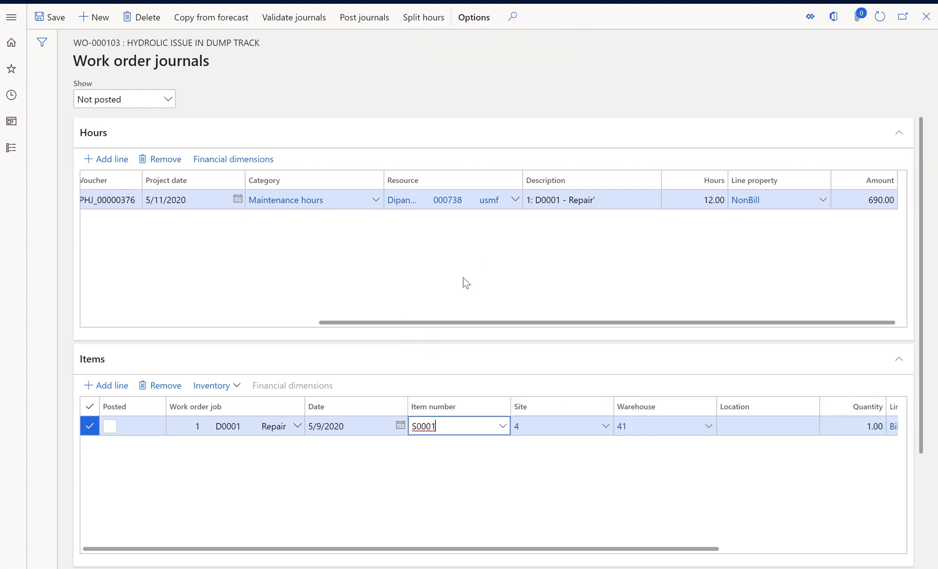
double_click(456, 426)
text(S)
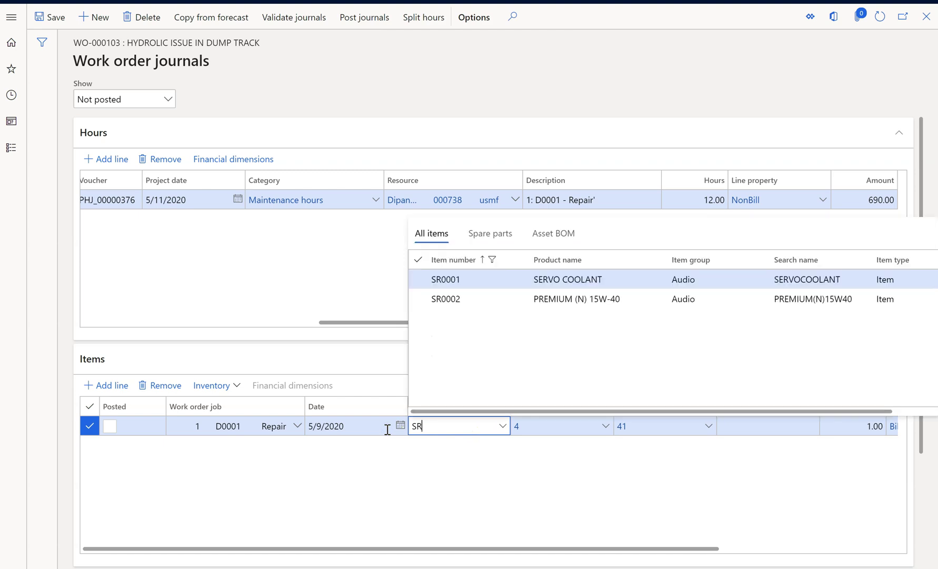
text(R)
key(Return)
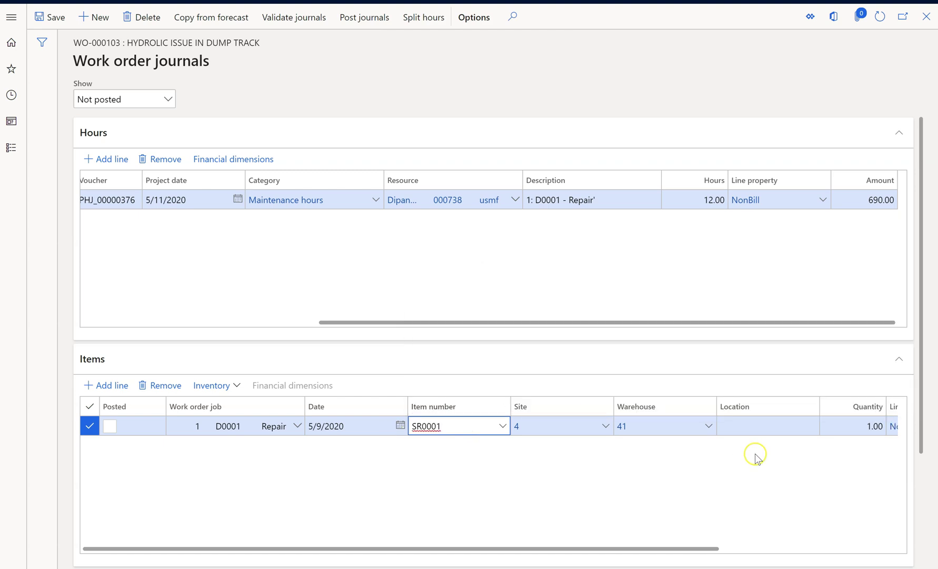
key(Tab)
key(Tab)
key(Tab)
key(Tab)
key(Tab)
key(Tab)
key(Tab)
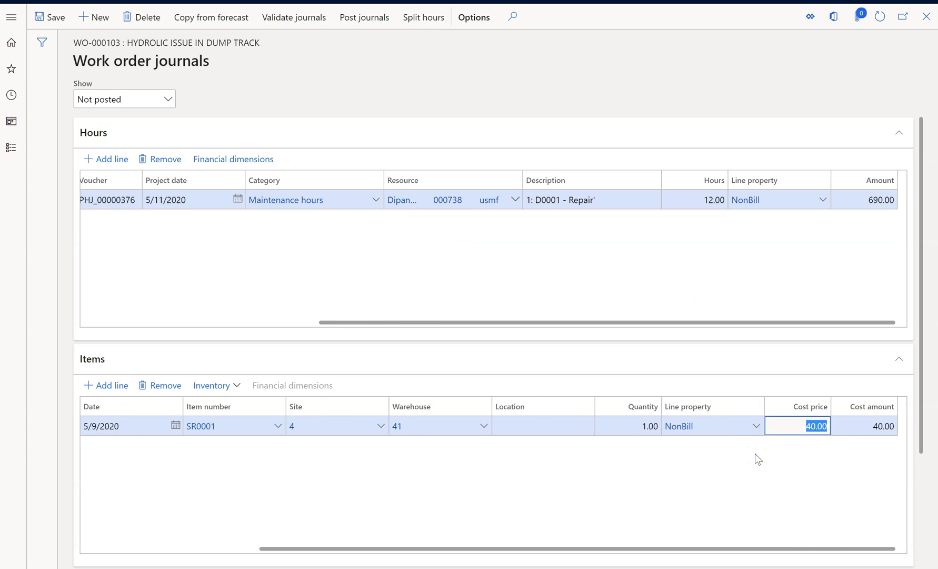
drag(923, 314, 922, 157)
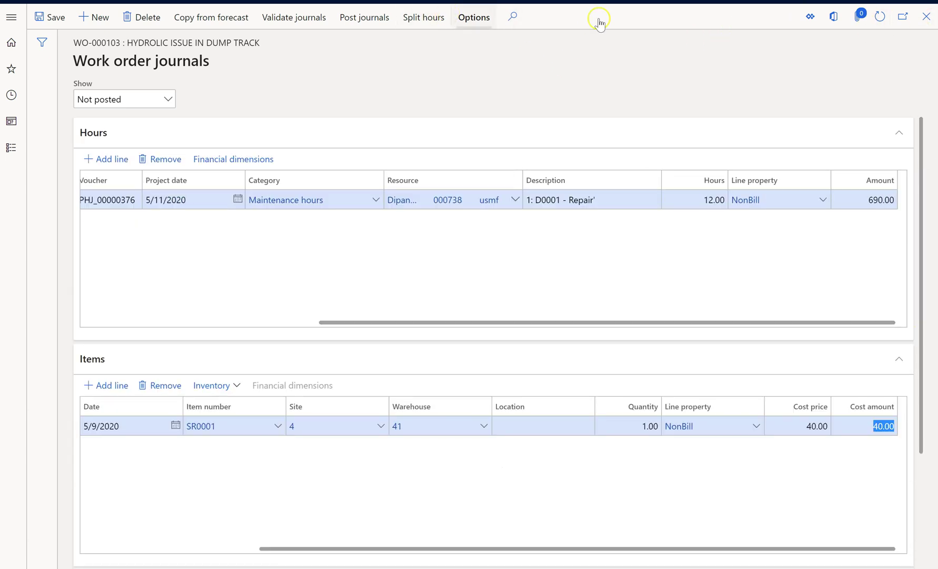
click(927, 17)
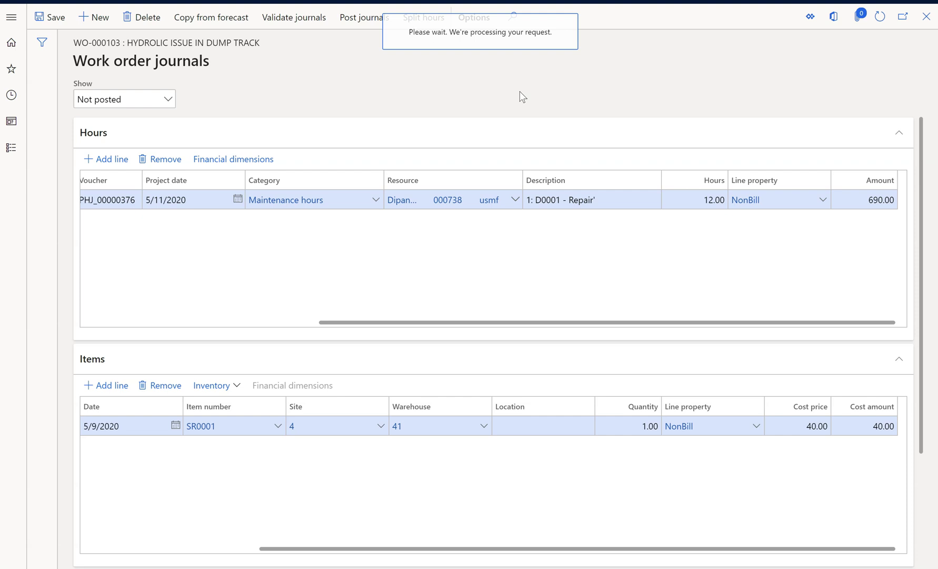
Request the Completed state for WO-000103 with actual end 5/11/2020 03:18:21 PM
key(Escape)
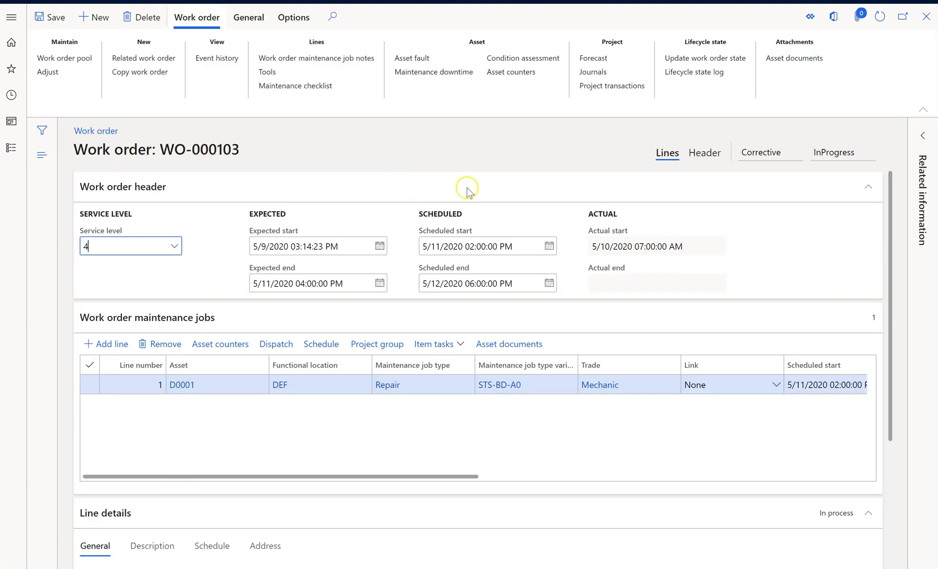
click(696, 58)
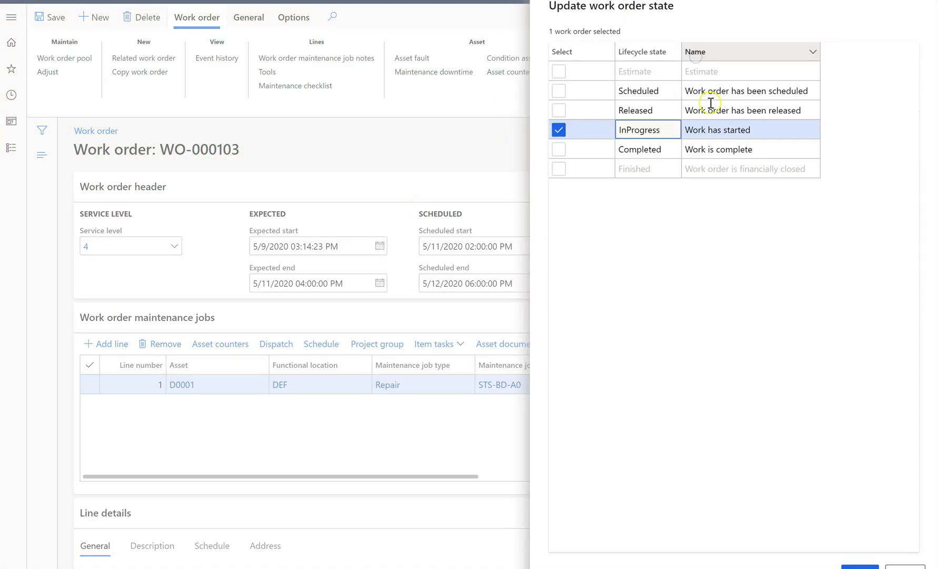
click(559, 150)
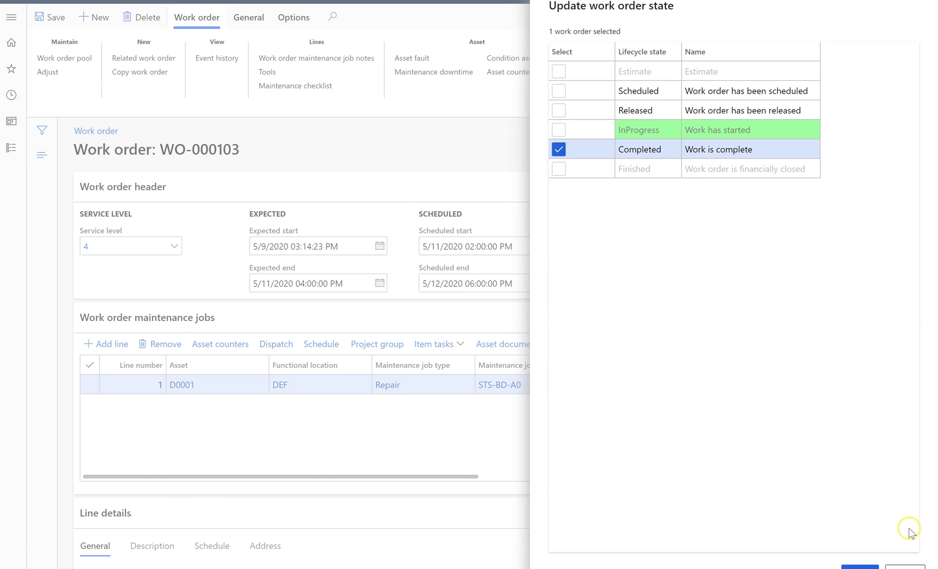
click(860, 566)
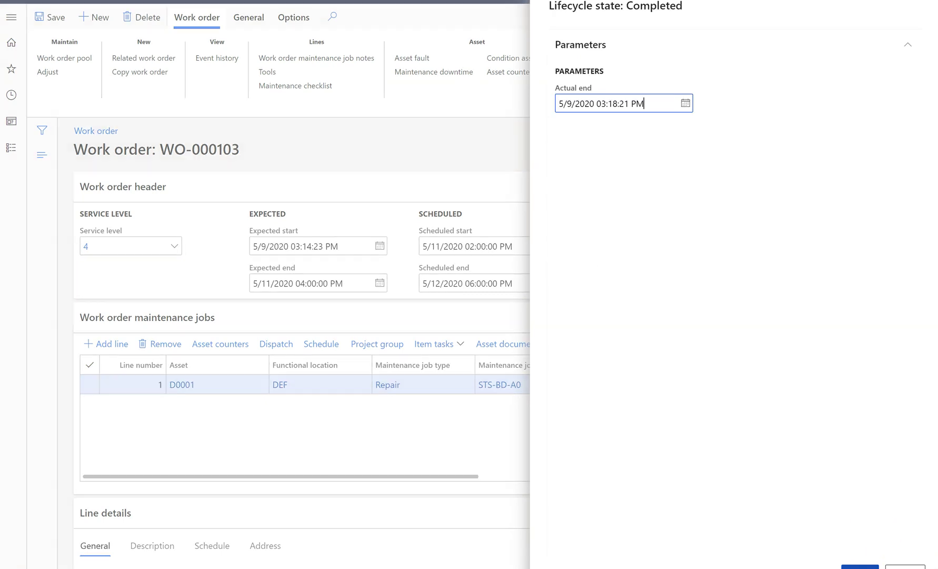
click(686, 104)
click(601, 230)
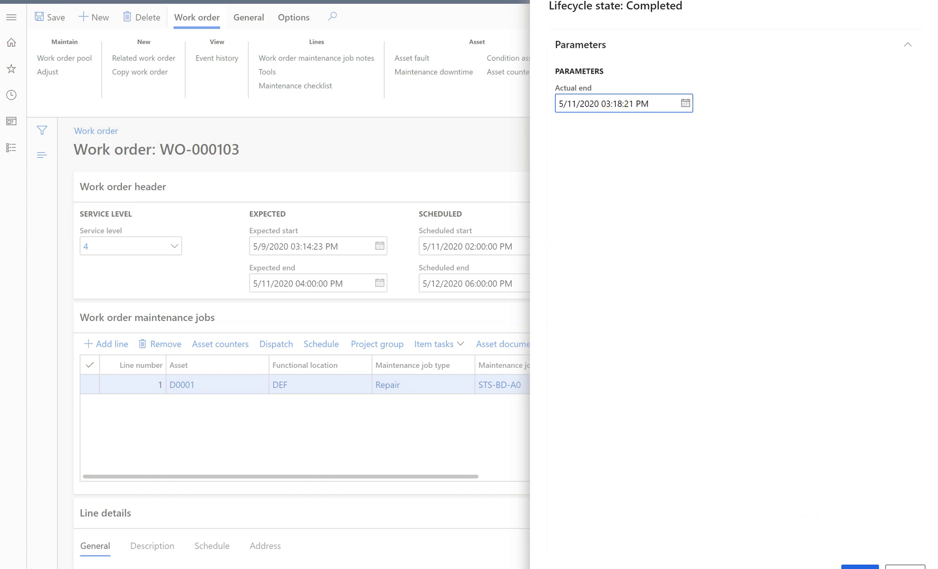
click(860, 567)
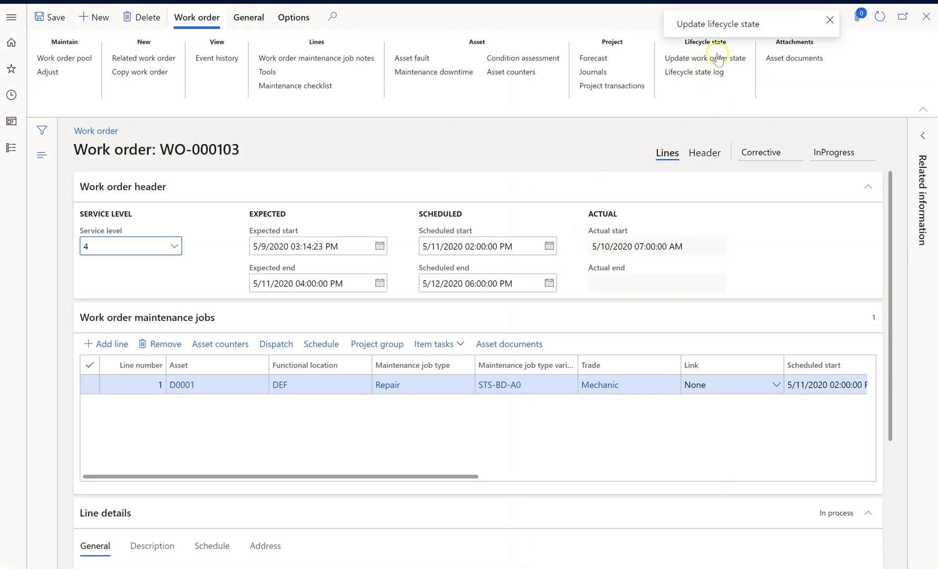
Read the failed lifecycle update's details and clear the site on the SR0001 line
click(858, 17)
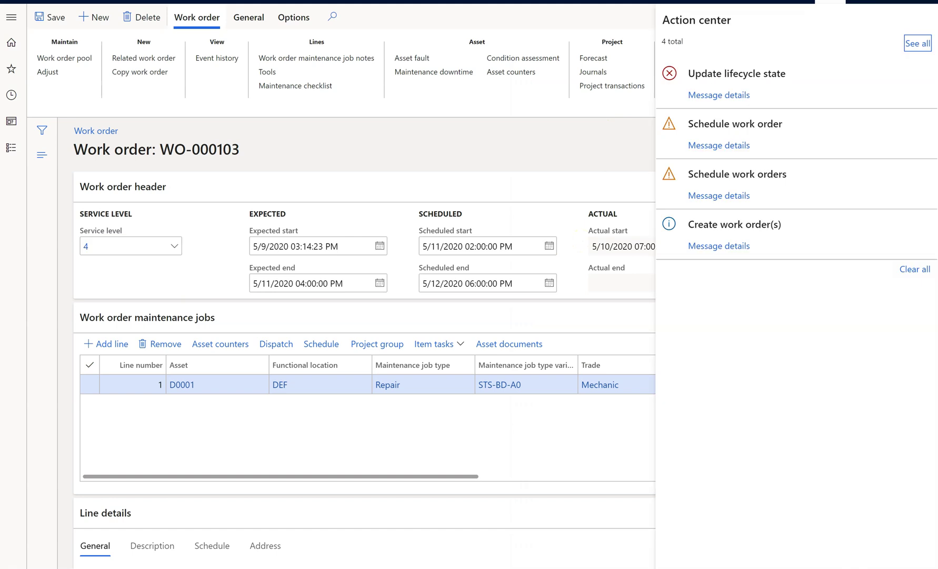
click(730, 96)
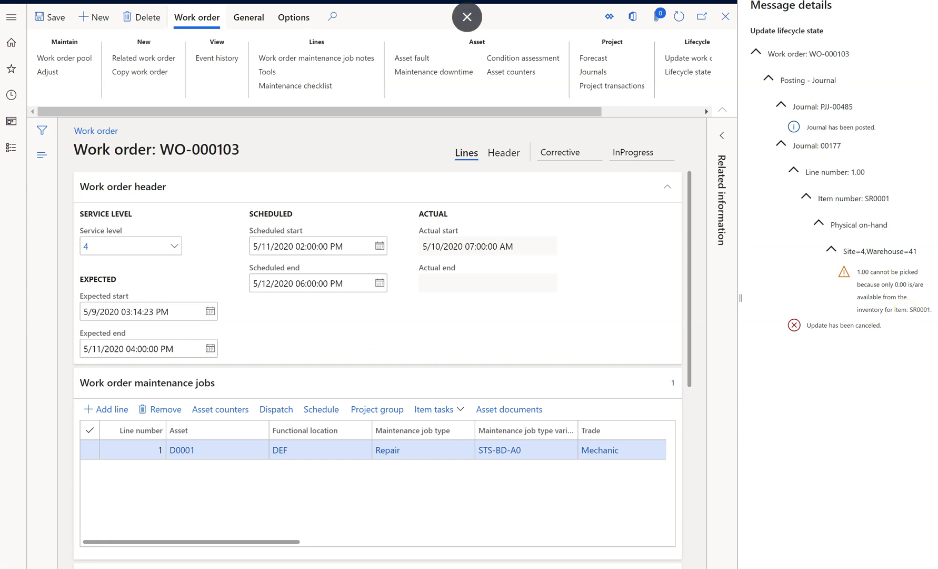
key(Escape)
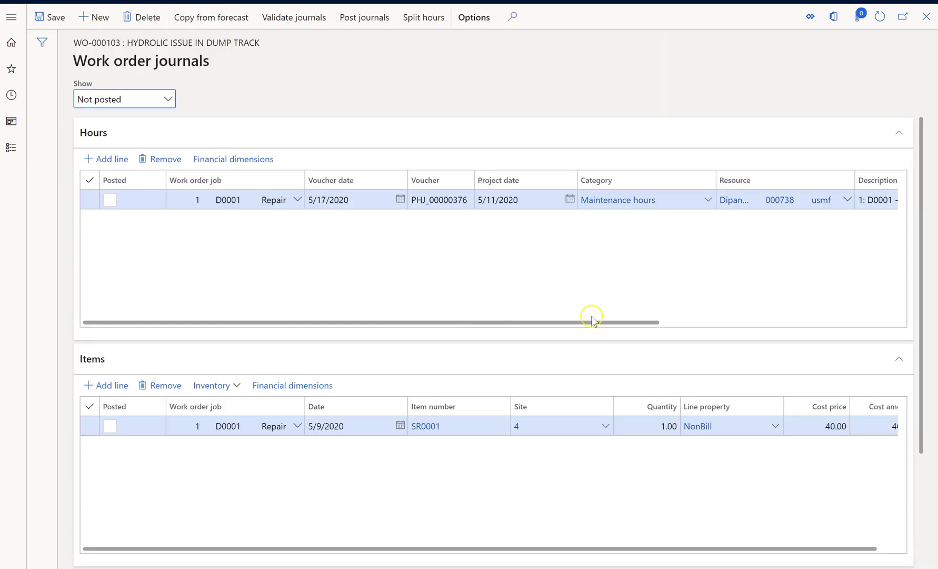
click(542, 432)
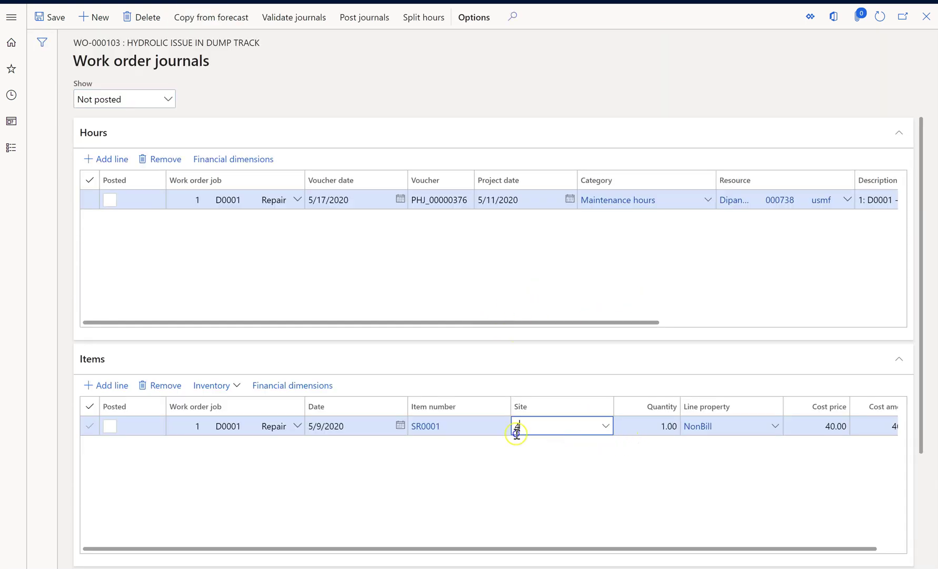
key(Tab)
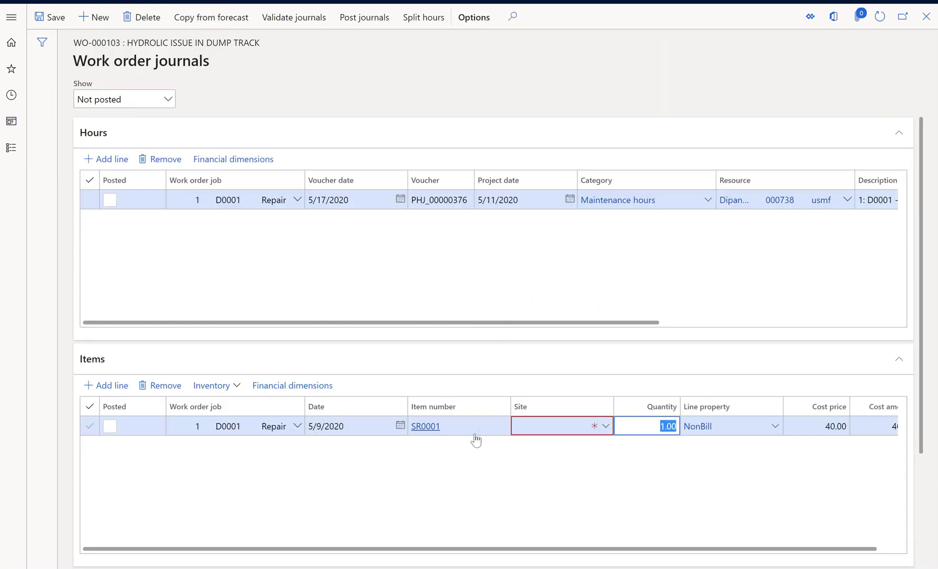
click(234, 390)
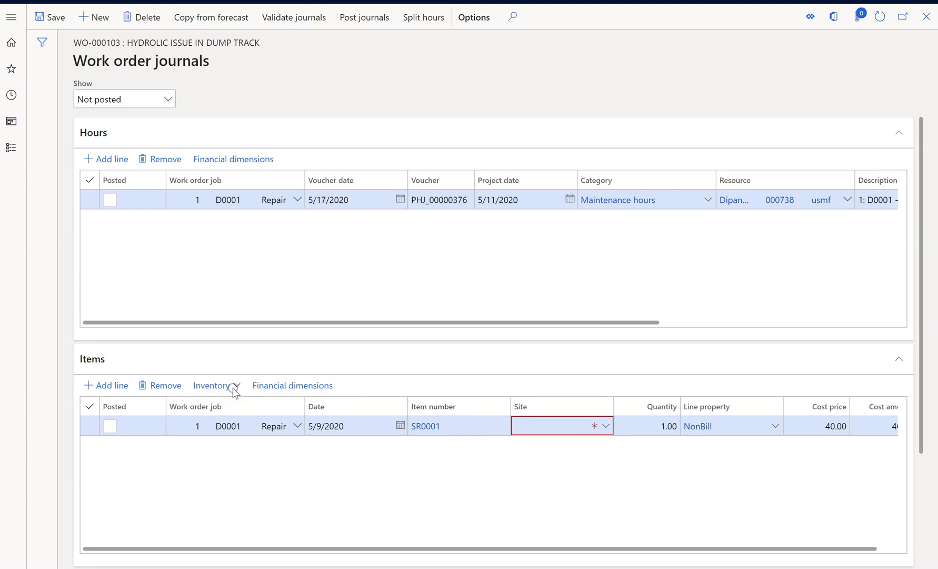
Show the Warehouse dimension with setup saved, and set the SR0001 line to warehouse 11
click(237, 388)
click(236, 387)
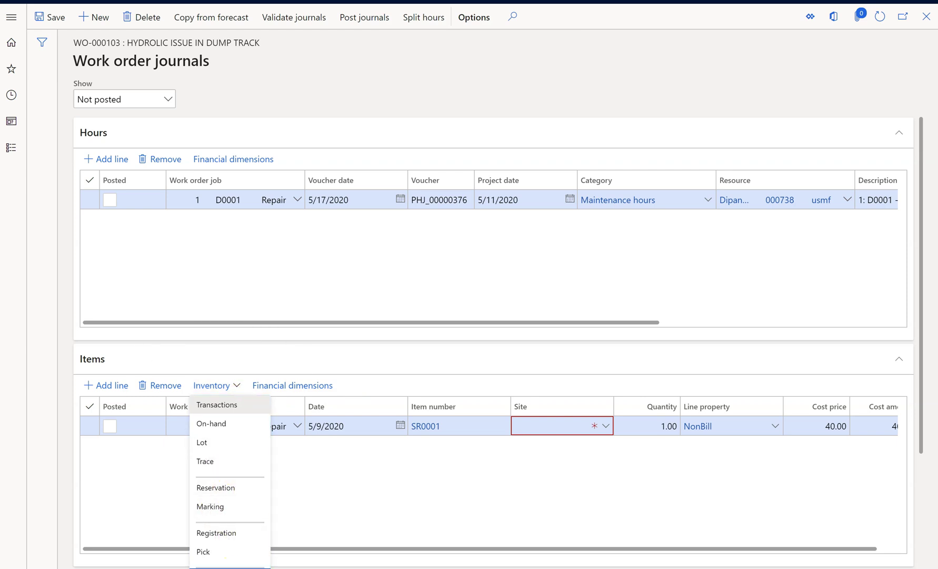
click(439, 339)
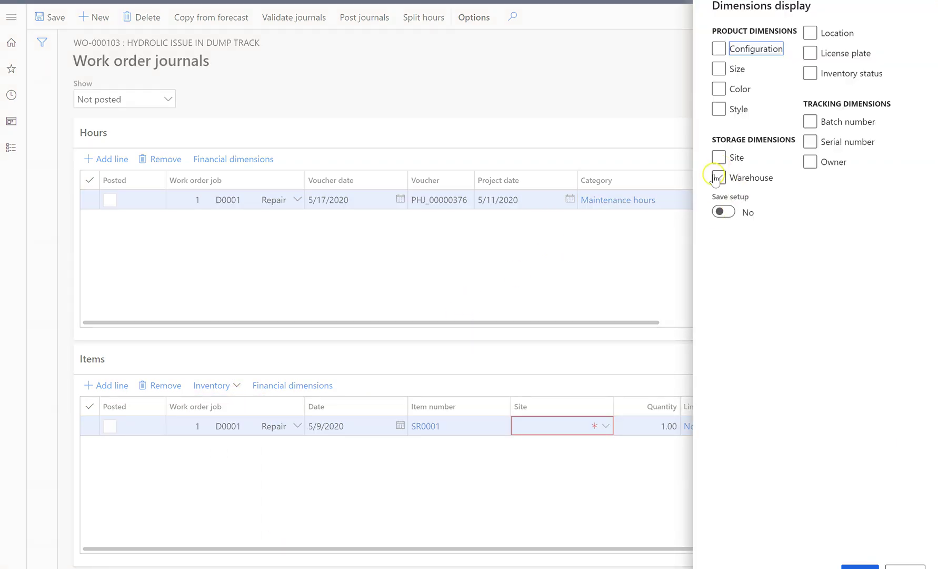
click(719, 178)
click(724, 211)
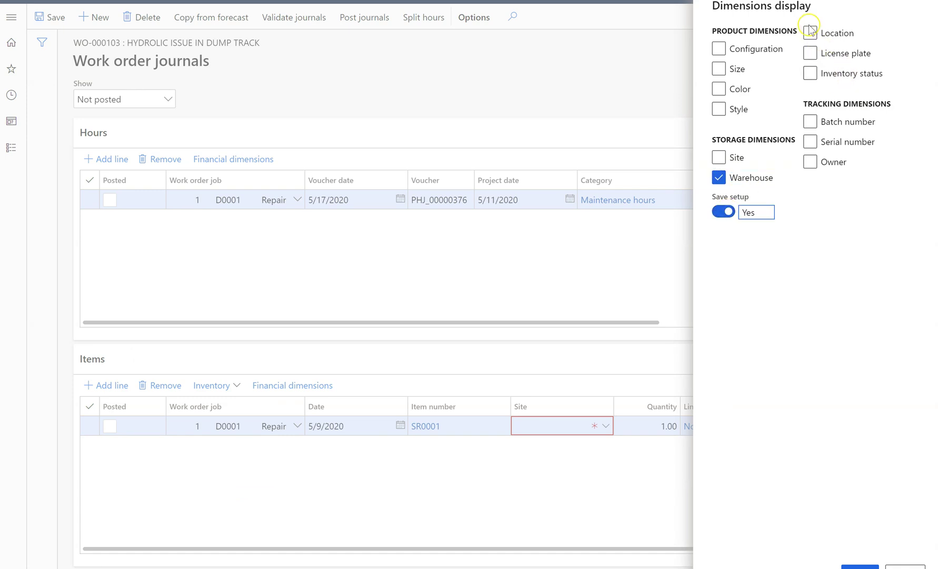
click(860, 567)
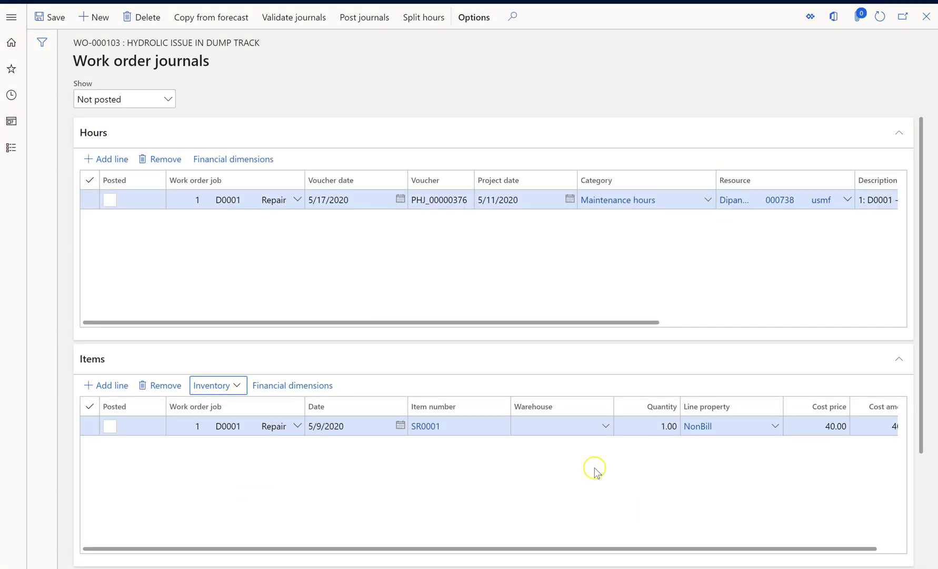
click(610, 431)
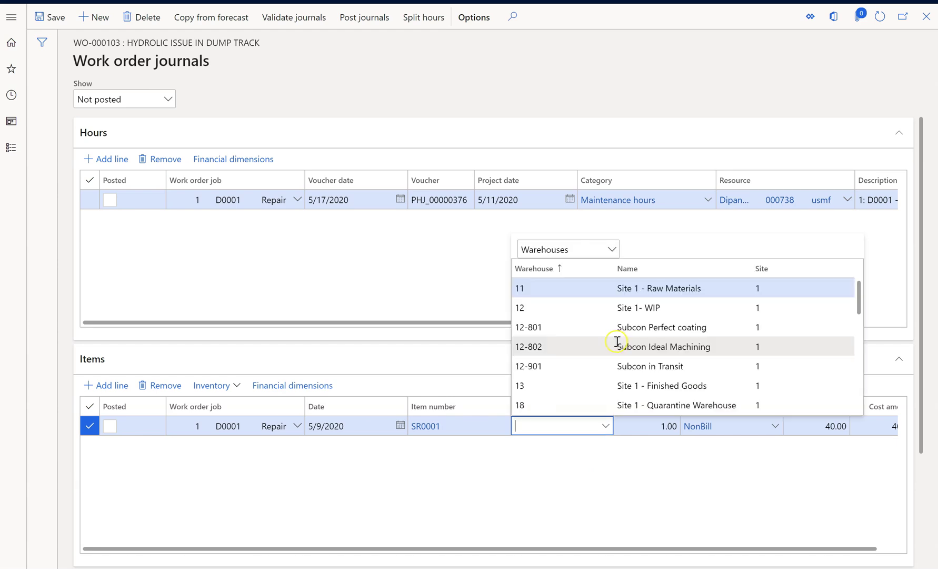
click(556, 289)
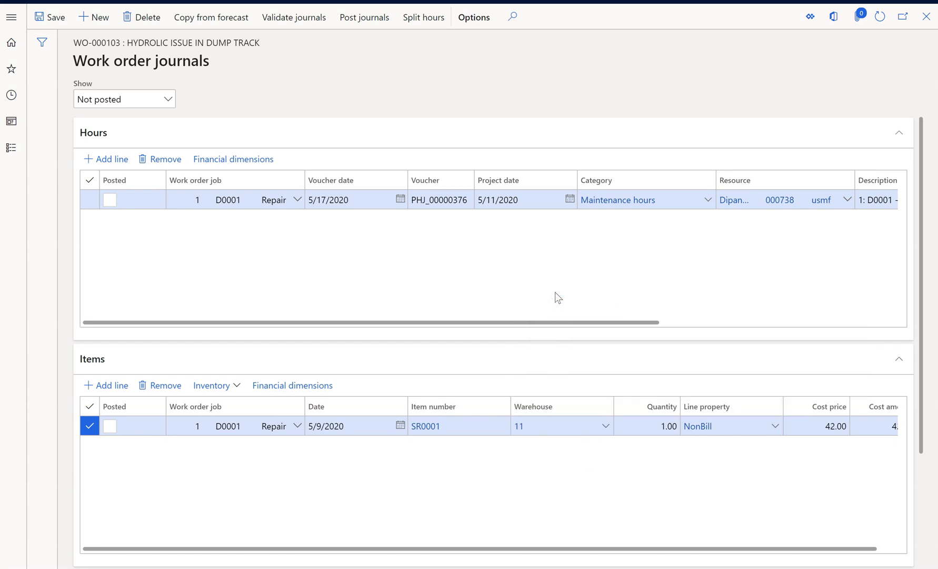
click(927, 19)
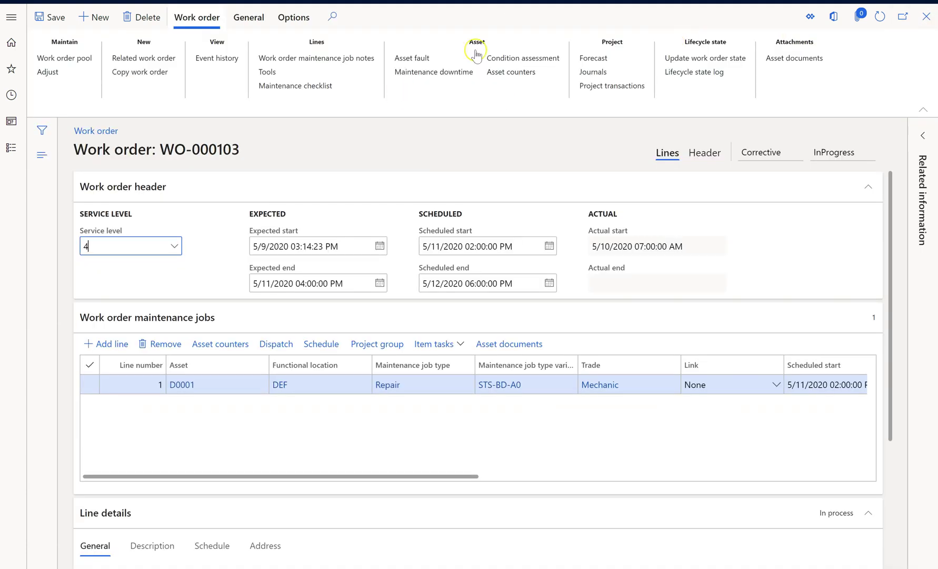
Mark WO-000103 Completed with actual end date May 11, 2020 (03:19:19 PM)
click(685, 59)
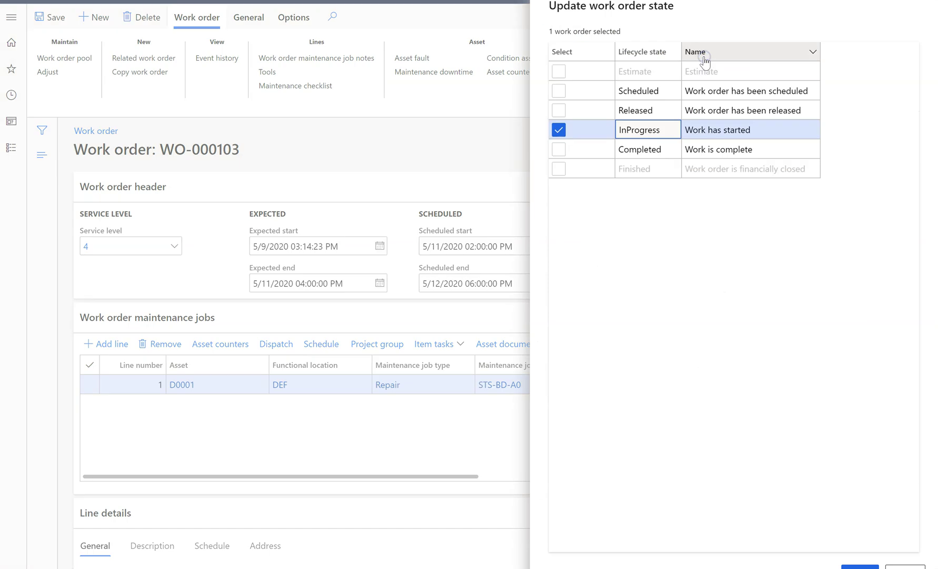
click(557, 149)
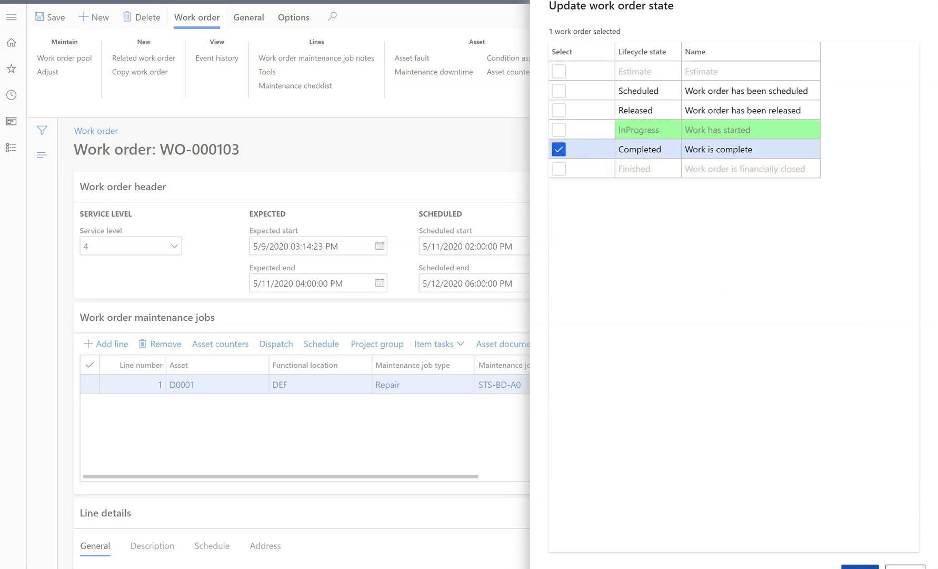
click(860, 567)
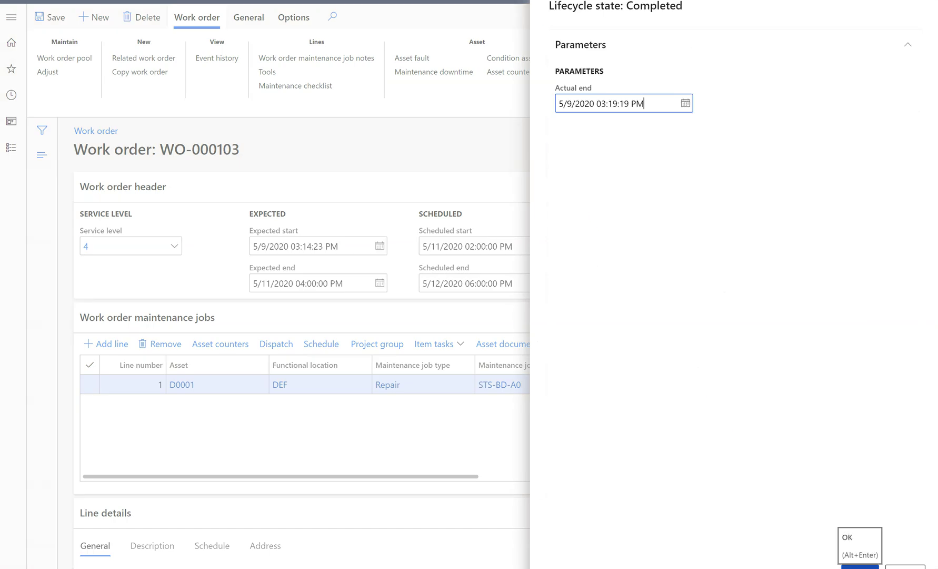
click(685, 104)
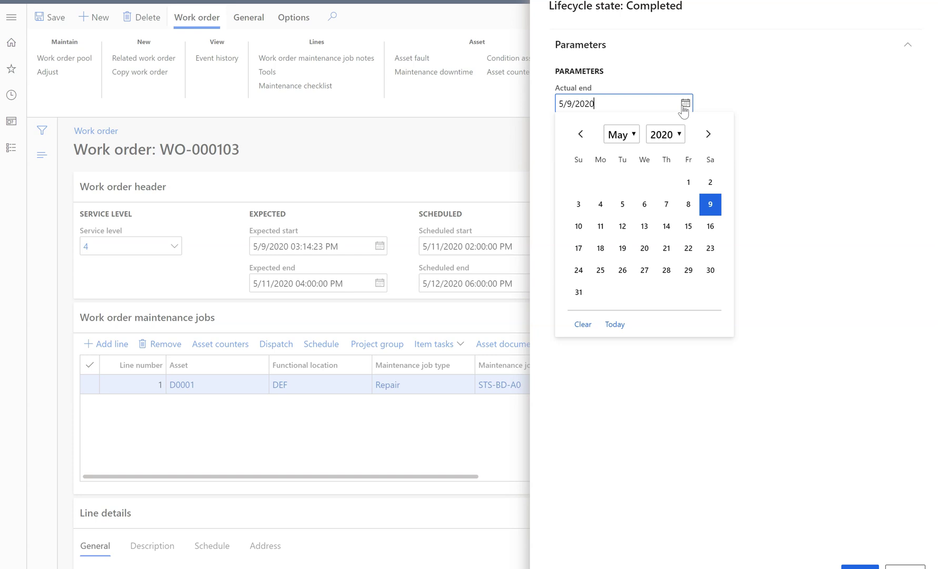
click(600, 228)
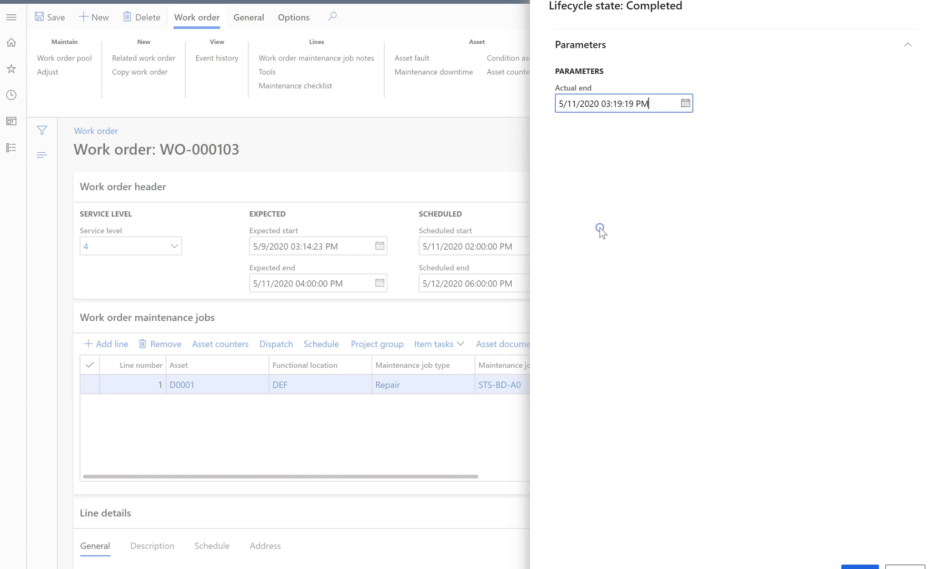
click(860, 567)
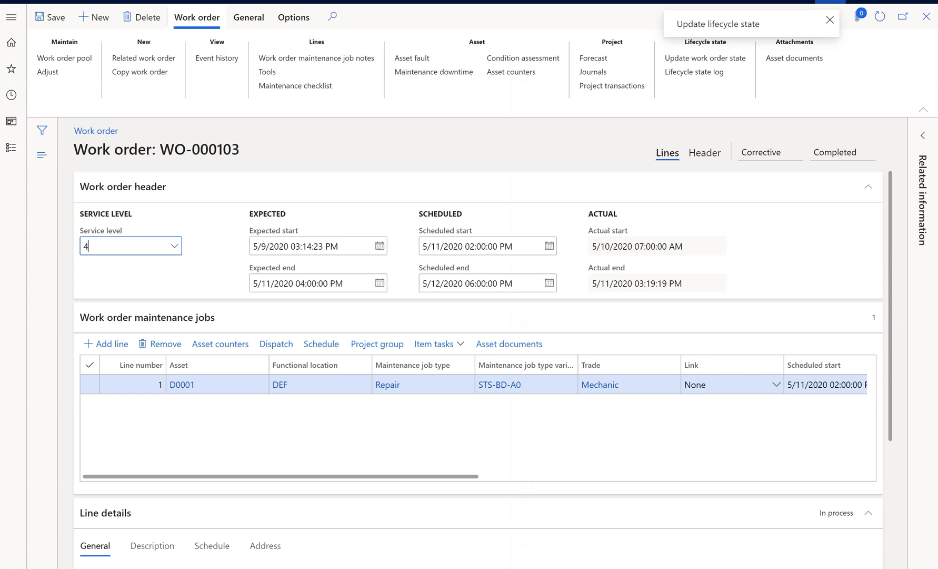
Check the lifecycle update message, set WO-000103 to Finished, and go back to MR-000026
click(811, 23)
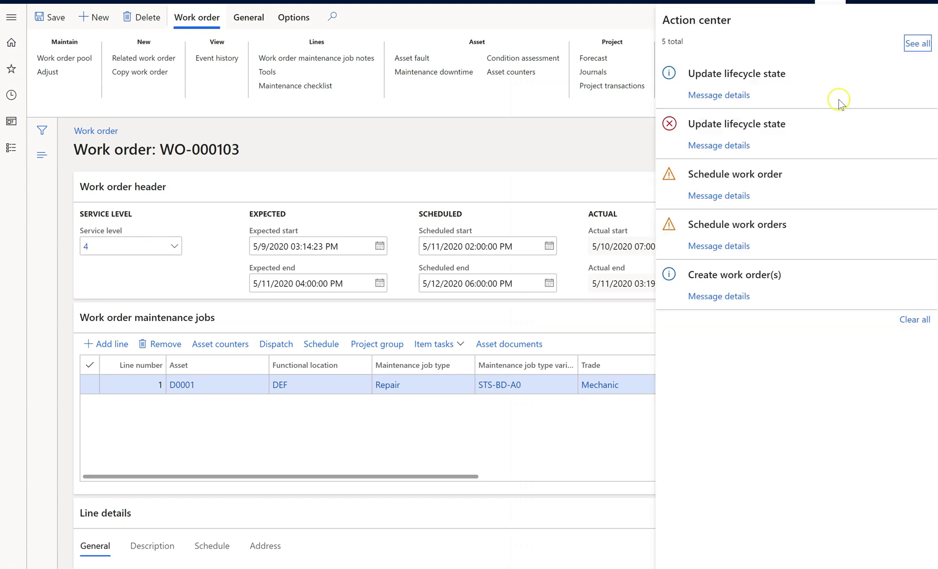
click(734, 96)
click(906, 20)
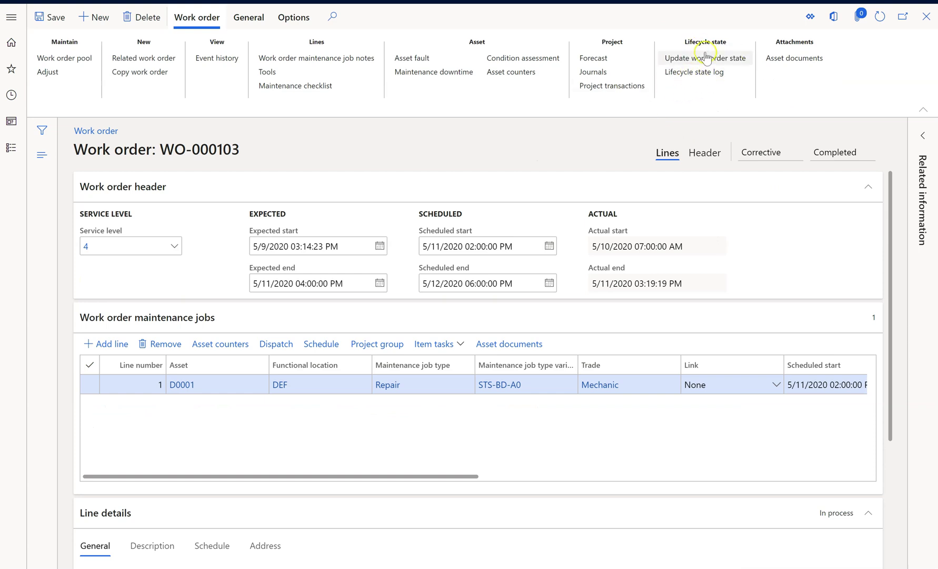
click(705, 58)
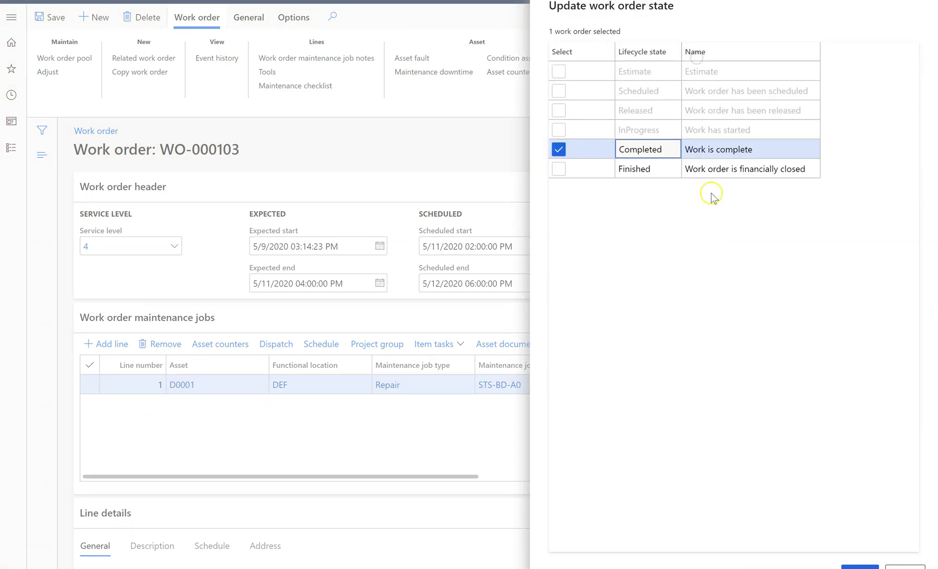
click(559, 168)
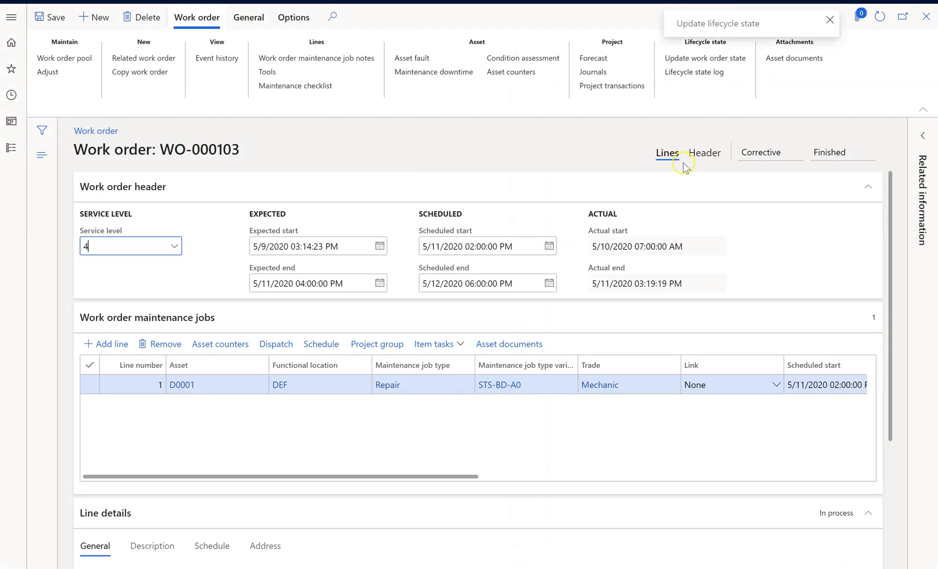
click(927, 18)
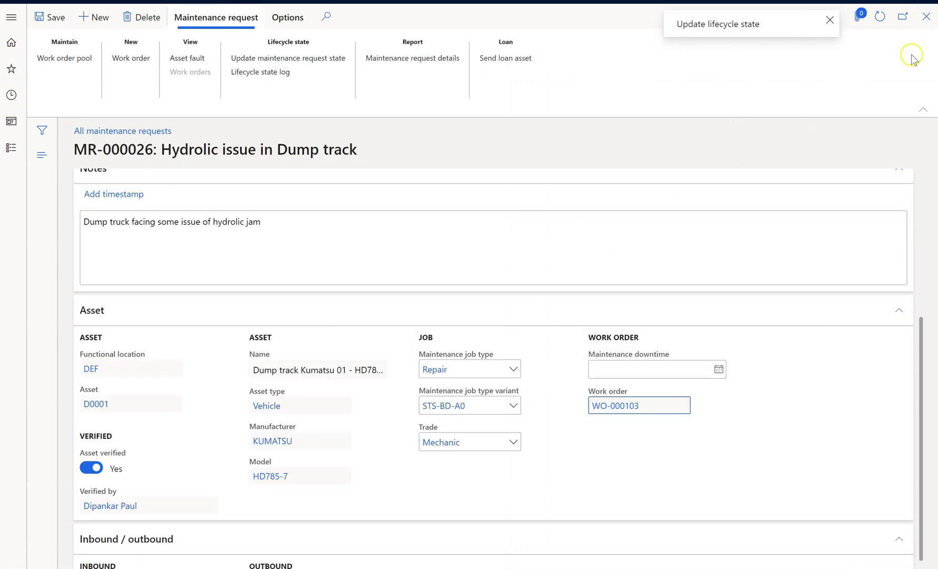
Move maintenance request MR-000026 to the Delivered lifecycle state
drag(921, 411, 923, 258)
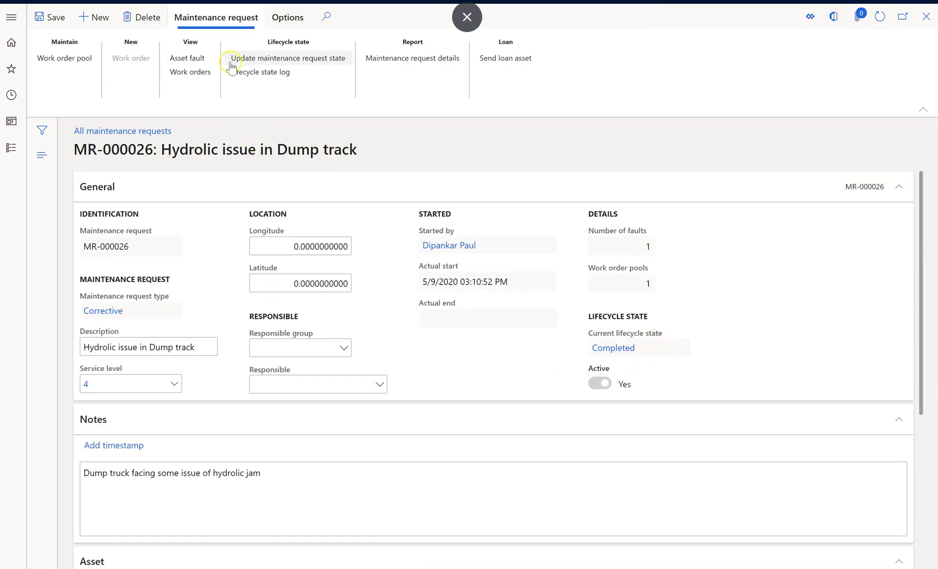
click(293, 59)
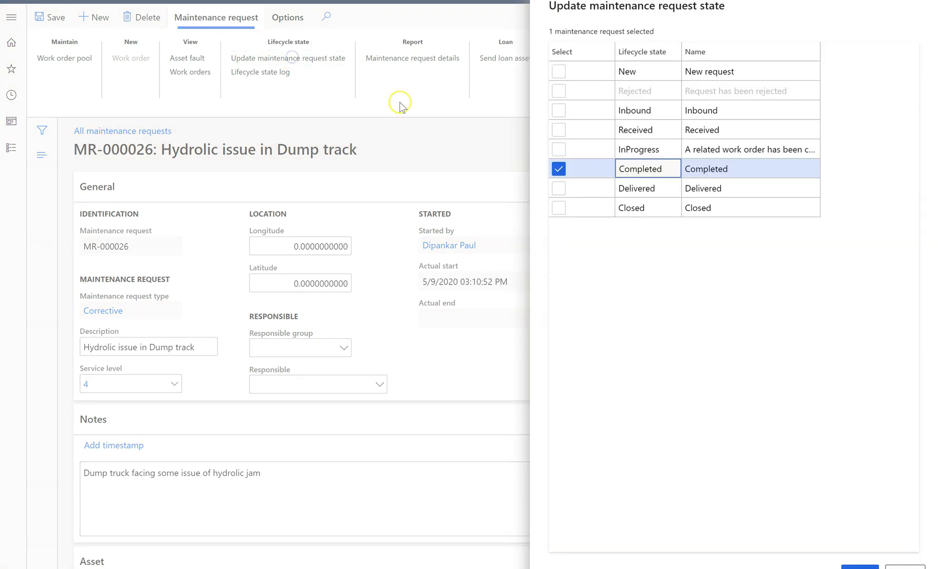
click(558, 189)
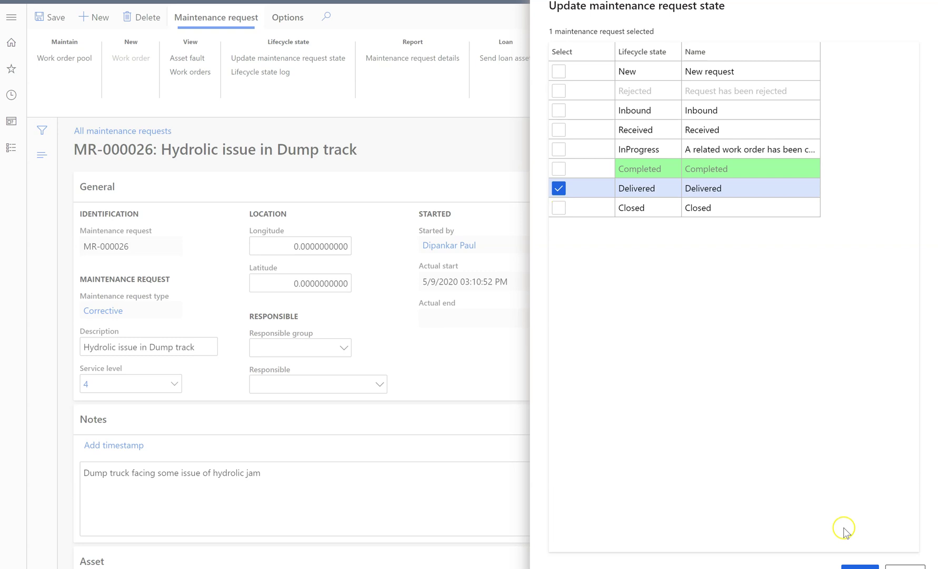
click(860, 566)
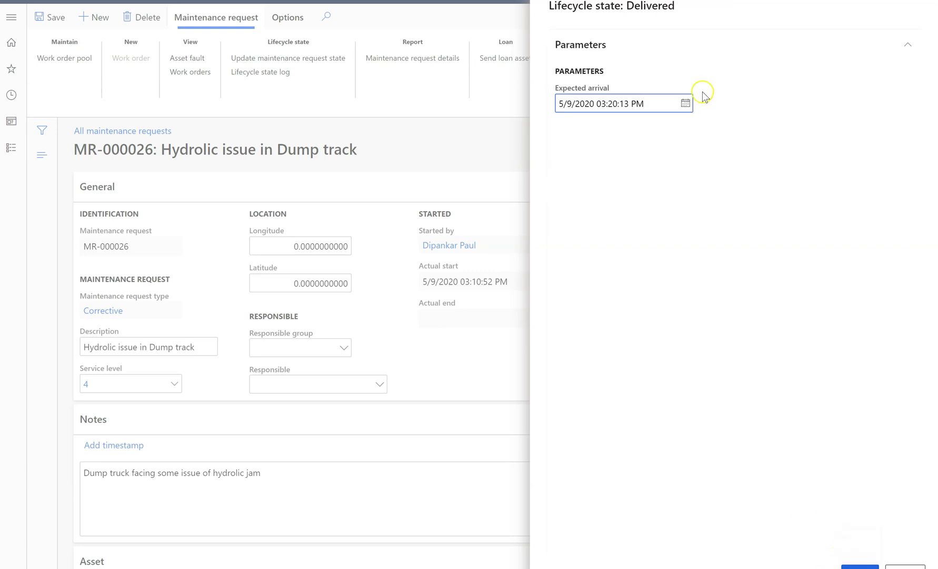
Set the outbound expected arrival to 5/11/2020 05:00:00 PM and apply it
click(685, 103)
click(621, 227)
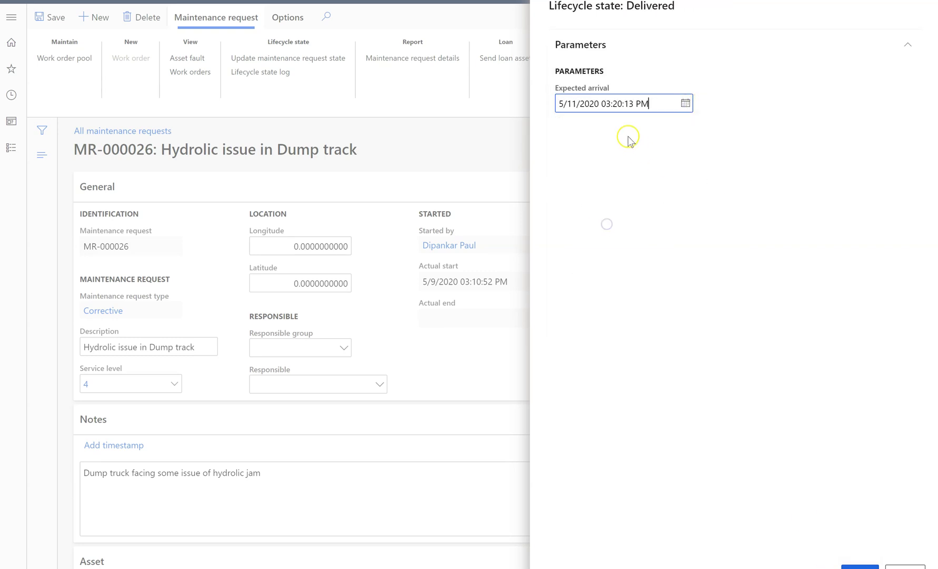
drag(602, 103, 674, 104)
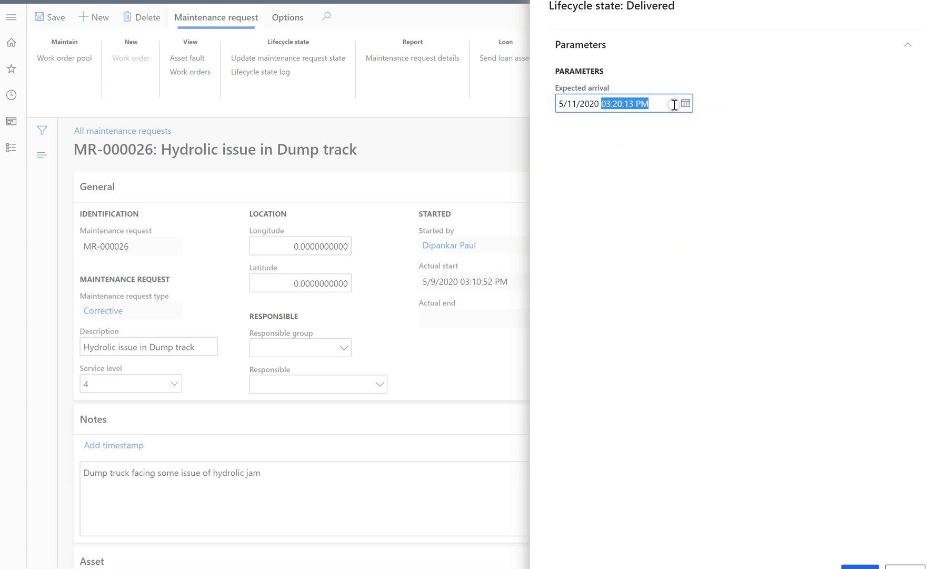
text(17)
key(Tab)
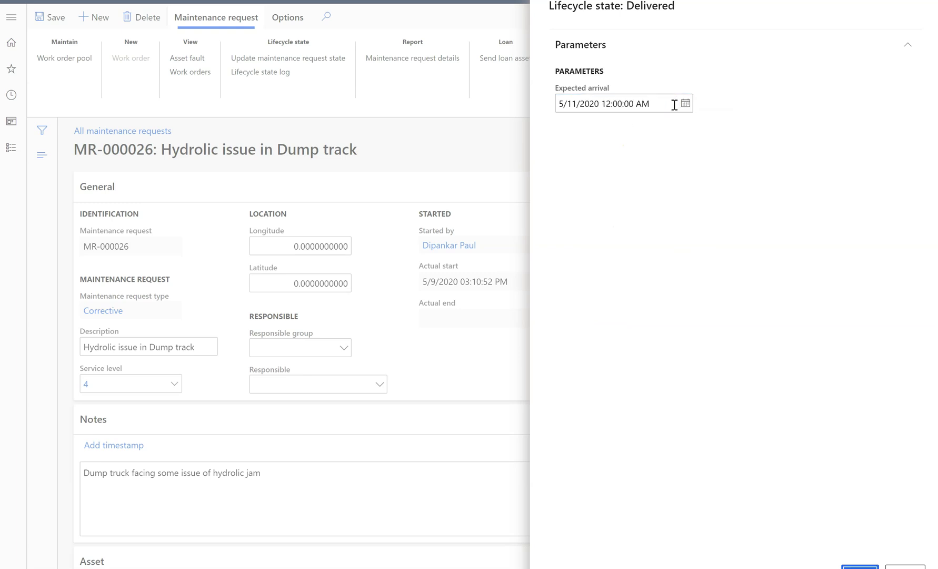
click(609, 104)
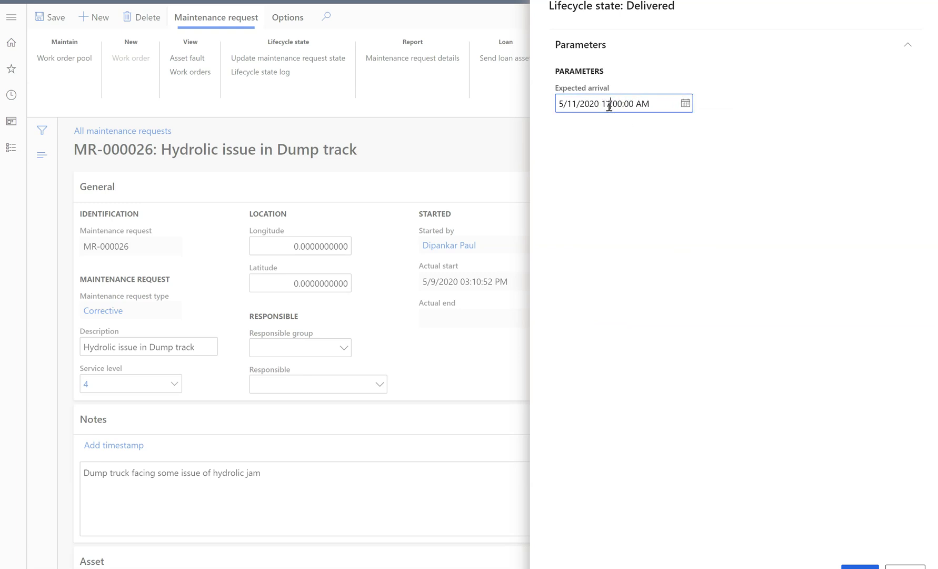
key(Tab)
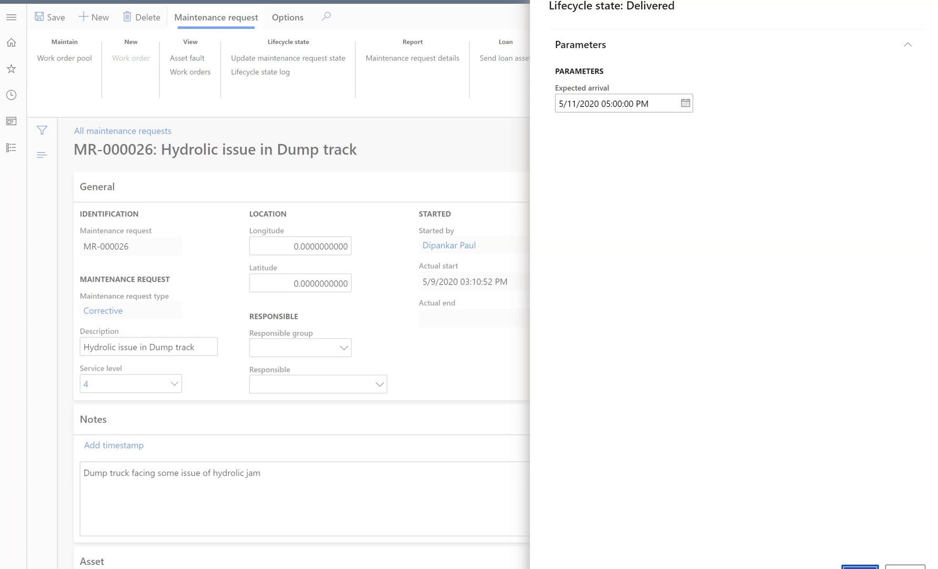
key(Return)
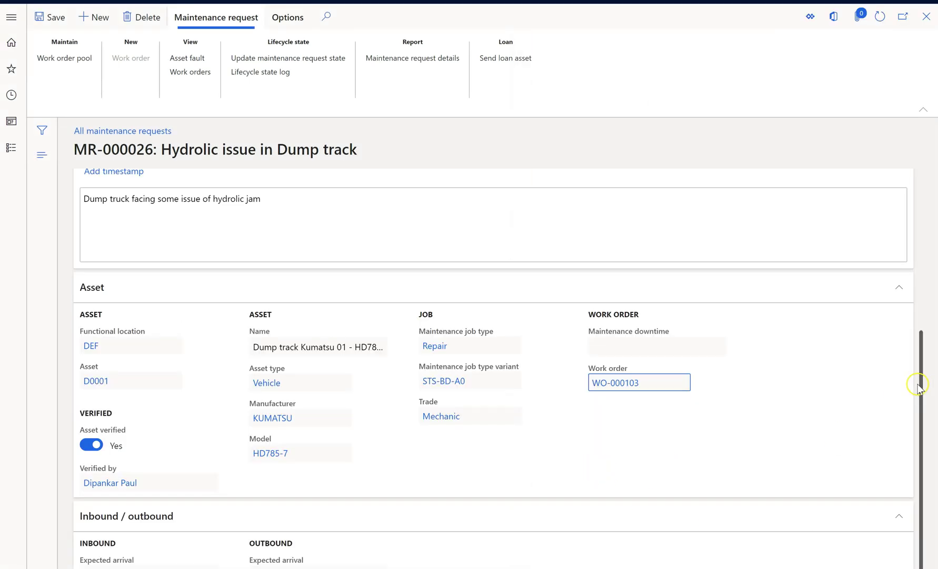
Collapse the Asset and General sections to show the outbound dates
scroll(922, 381, down, 1)
click(900, 258)
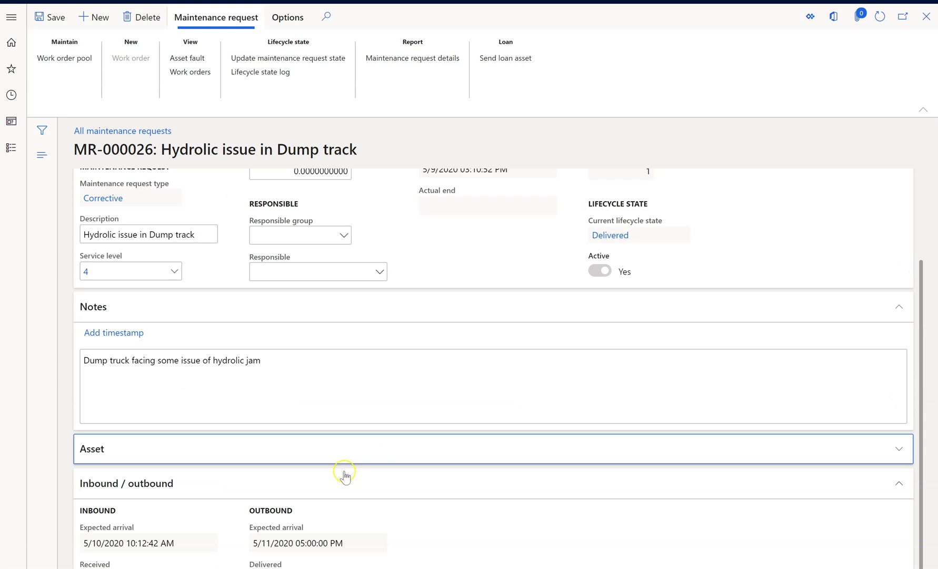
scroll(917, 316, up, 2)
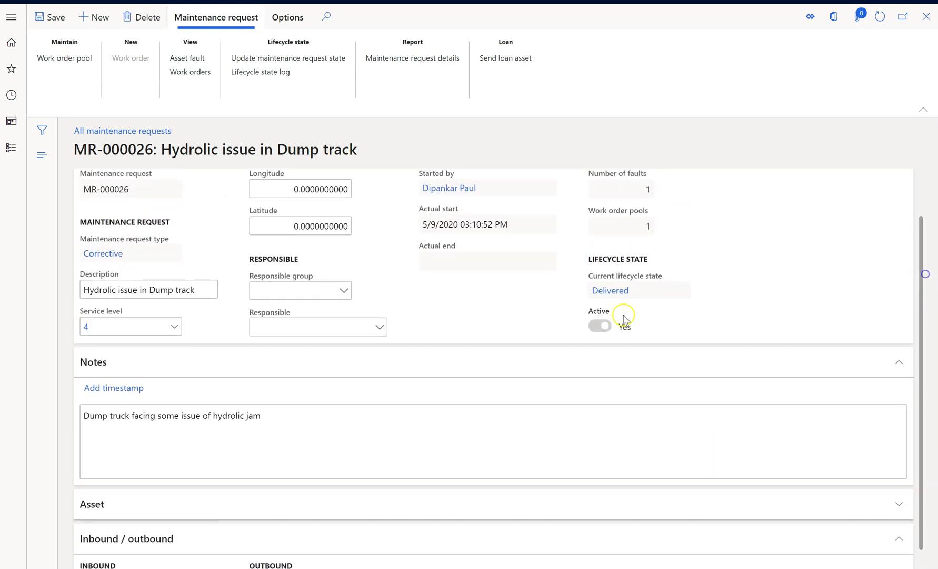
scroll(919, 258, up, 2)
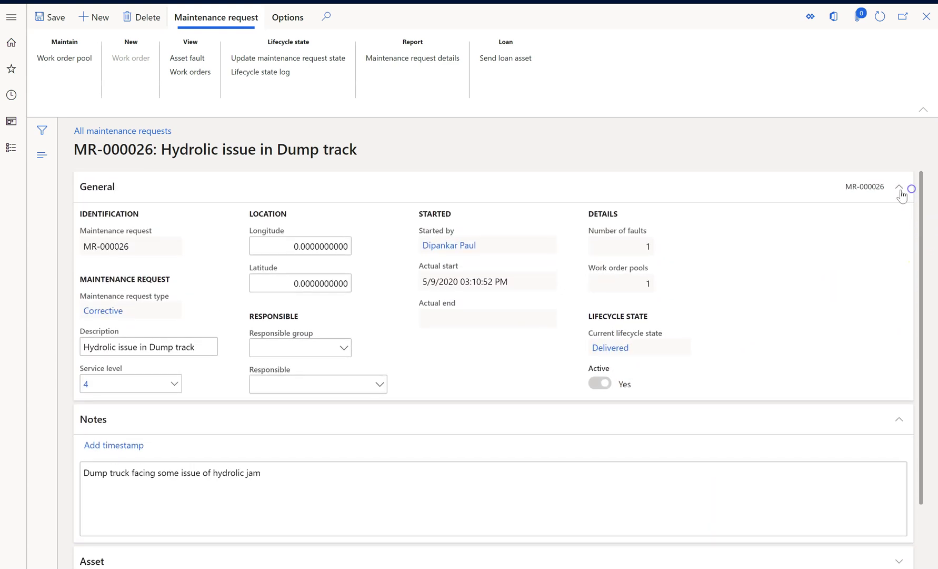
click(906, 188)
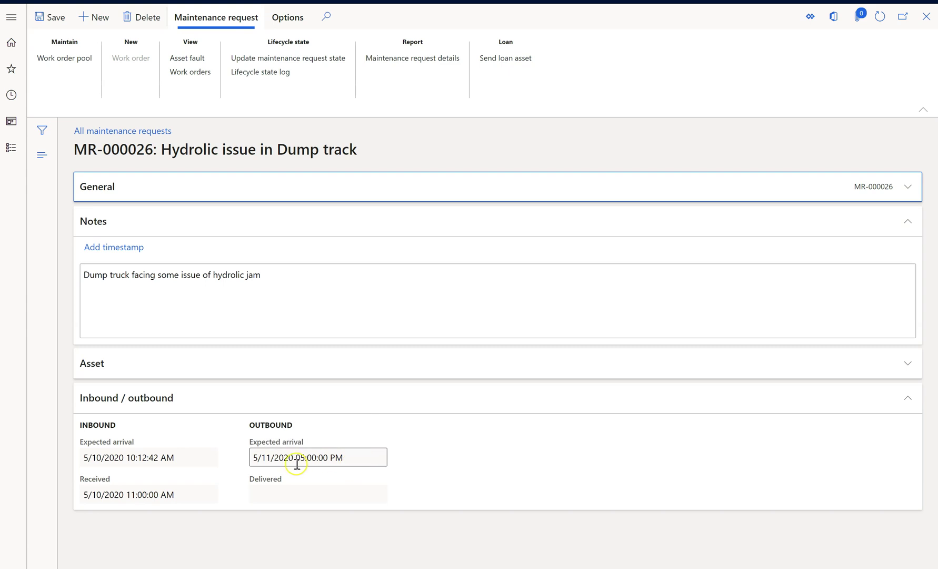
Deliver outbound asset D0001 on 5/11/2020 06:20:53 PM, then close the Outbound assets page
click(11, 17)
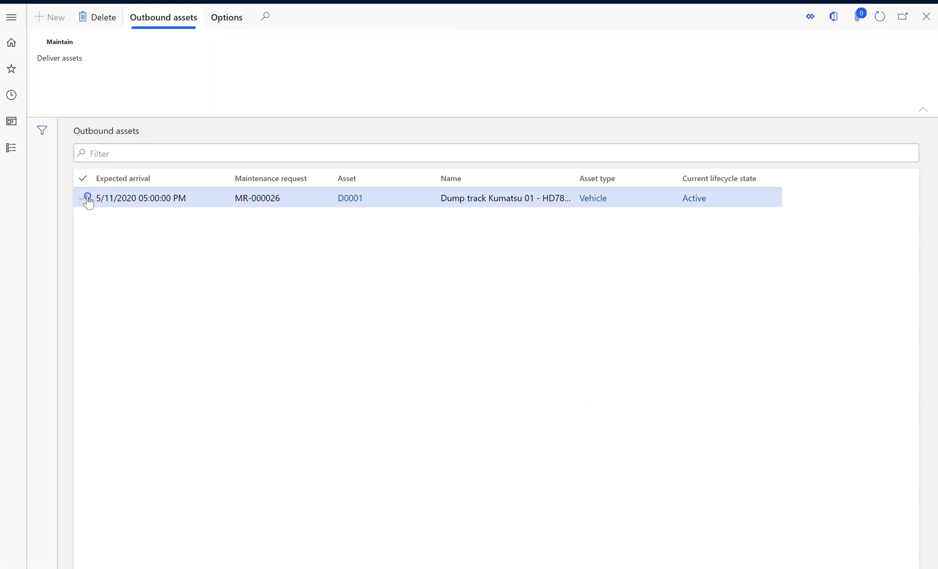
click(86, 198)
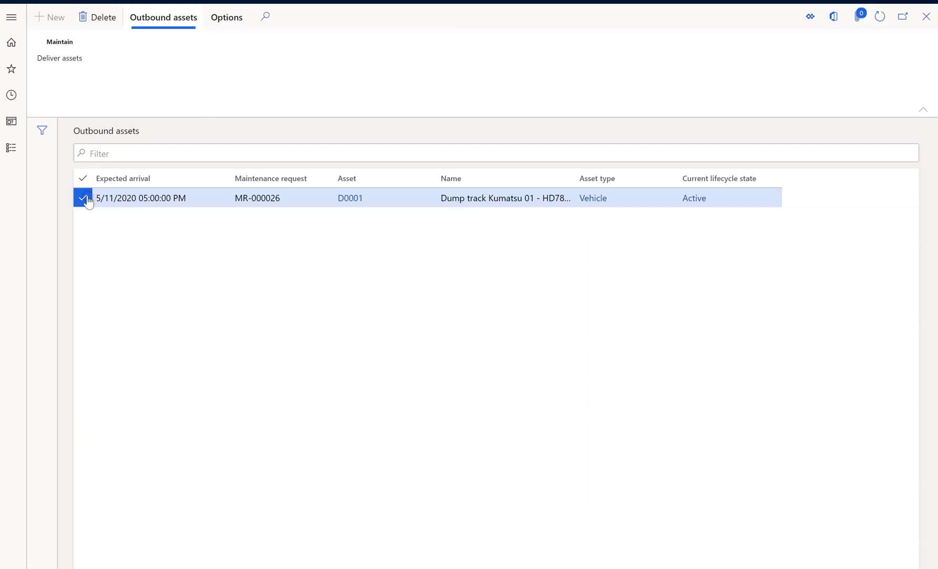
click(72, 62)
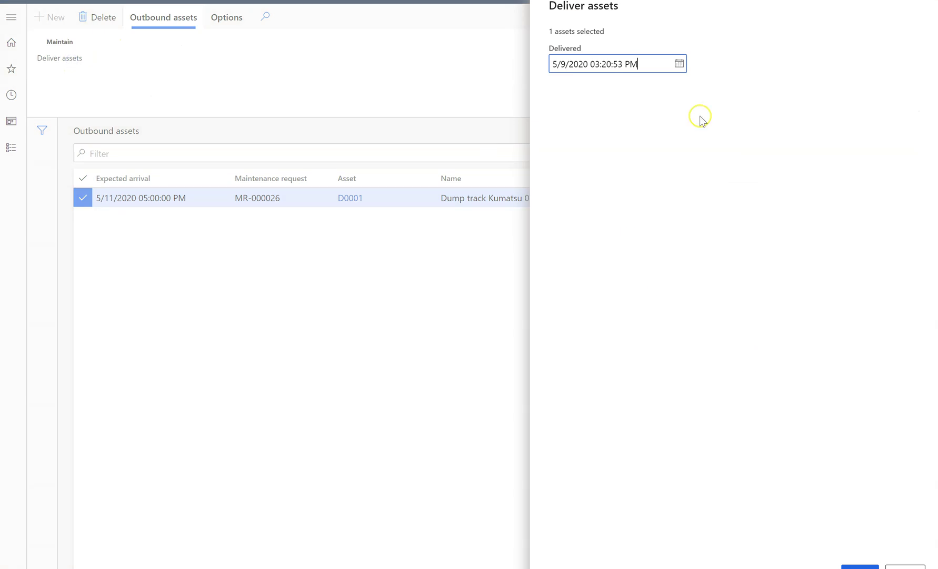
click(680, 63)
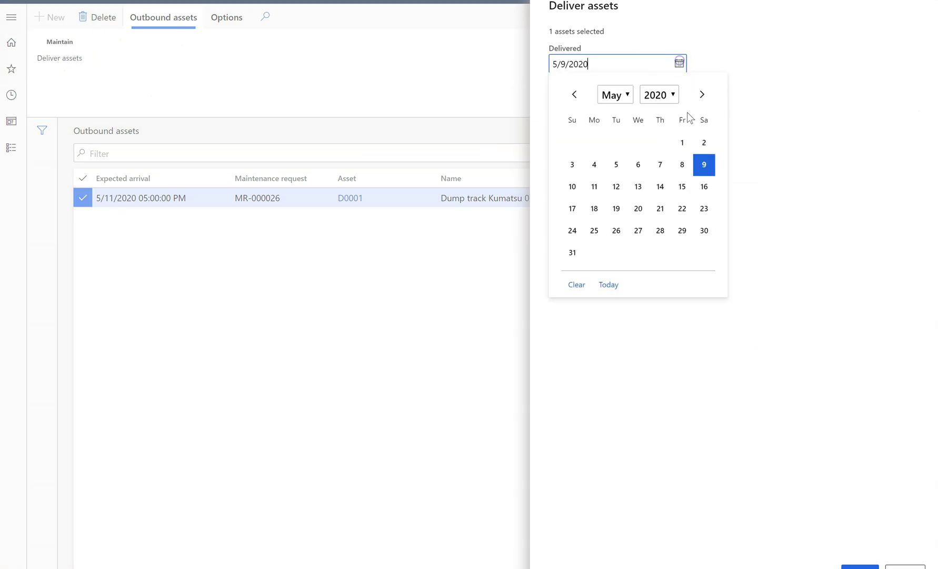
click(594, 187)
click(596, 64)
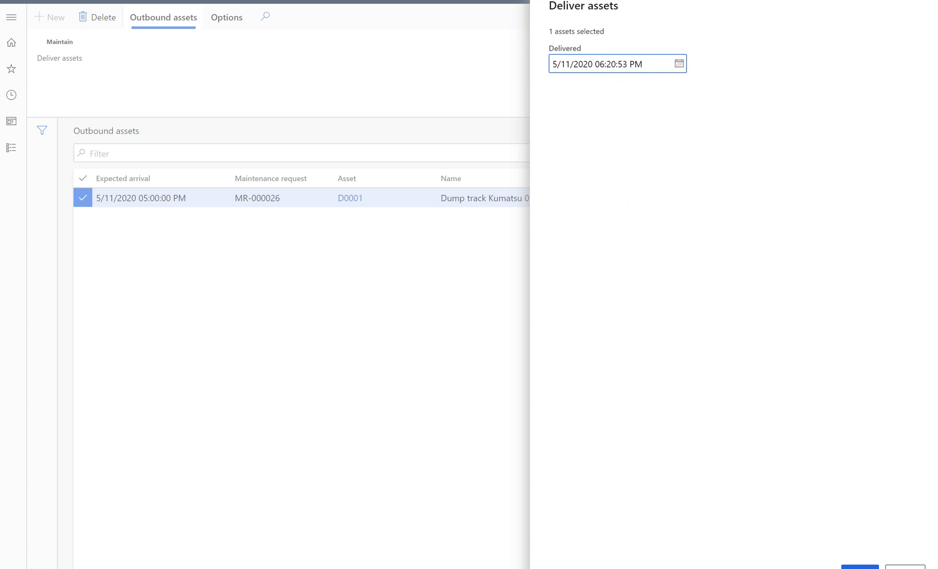
key(Tab)
key(Return)
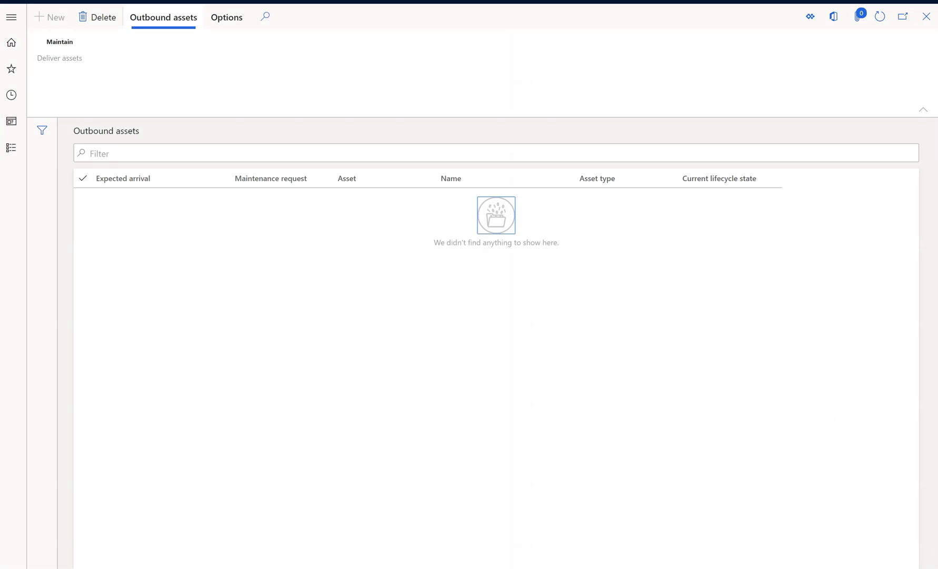
click(922, 23)
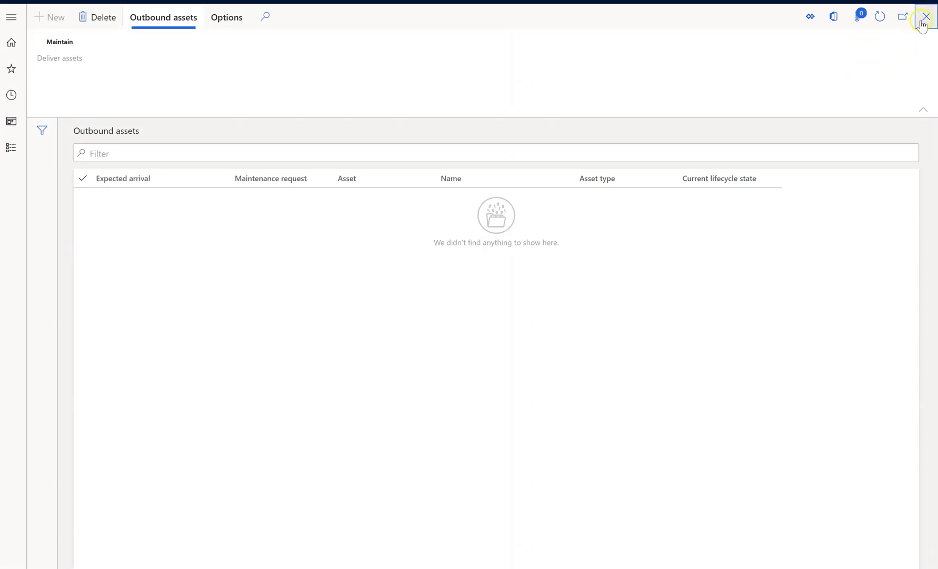
Confirm MR-000026 shows Closed in All maintenance requests, then return home and switch to PowerPoint
click(926, 21)
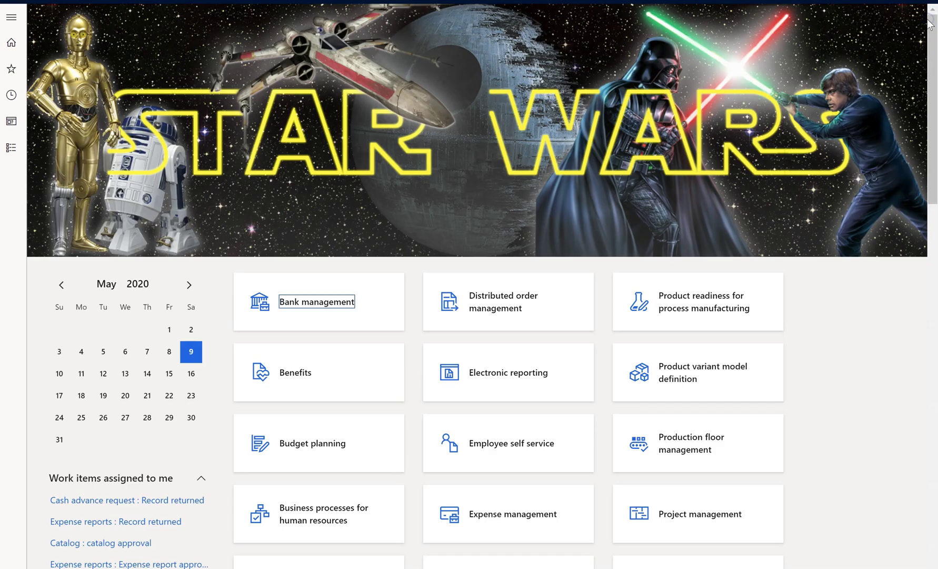
click(11, 17)
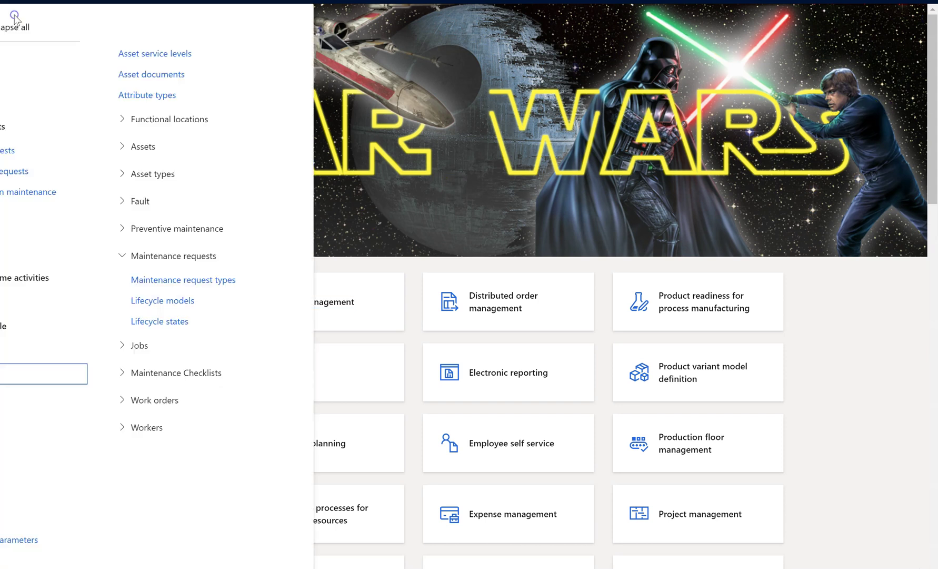
click(253, 153)
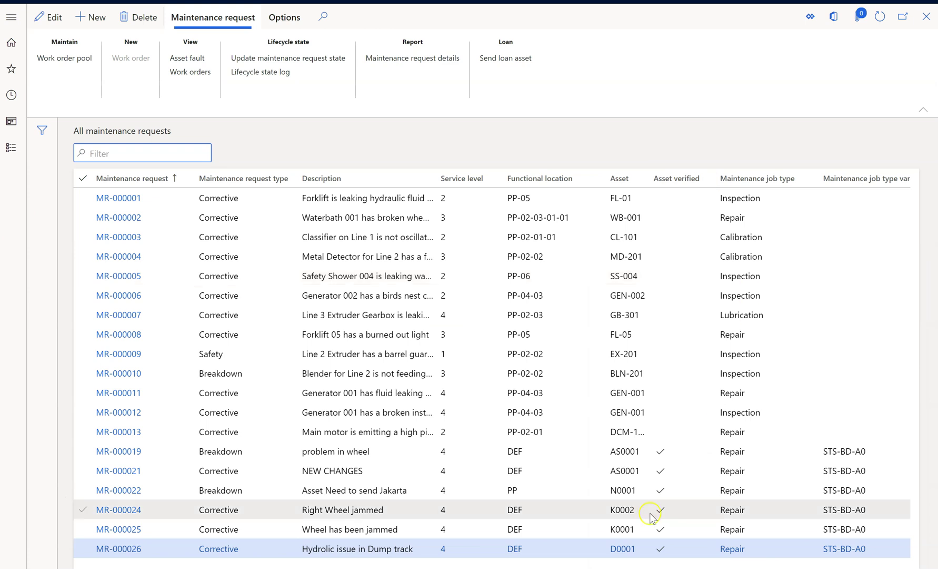
scroll(492, 368, right, 15)
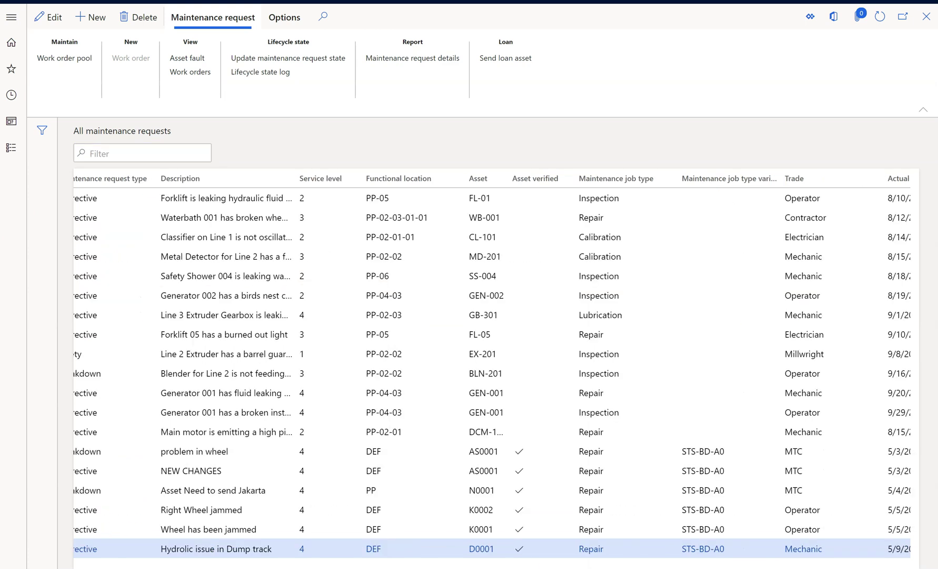
scroll(815, 564, right, 3)
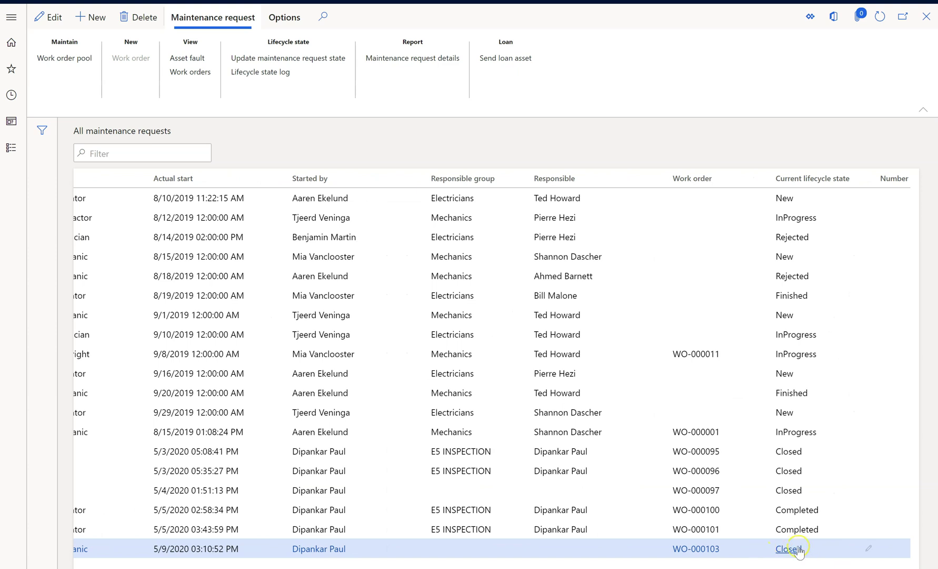
key(alt+Left)
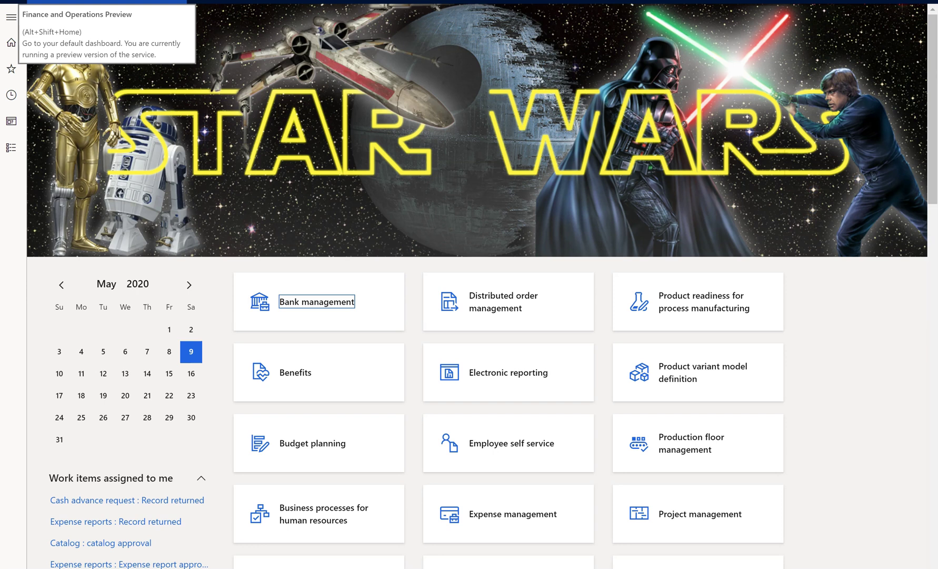
key(alt+Tab)
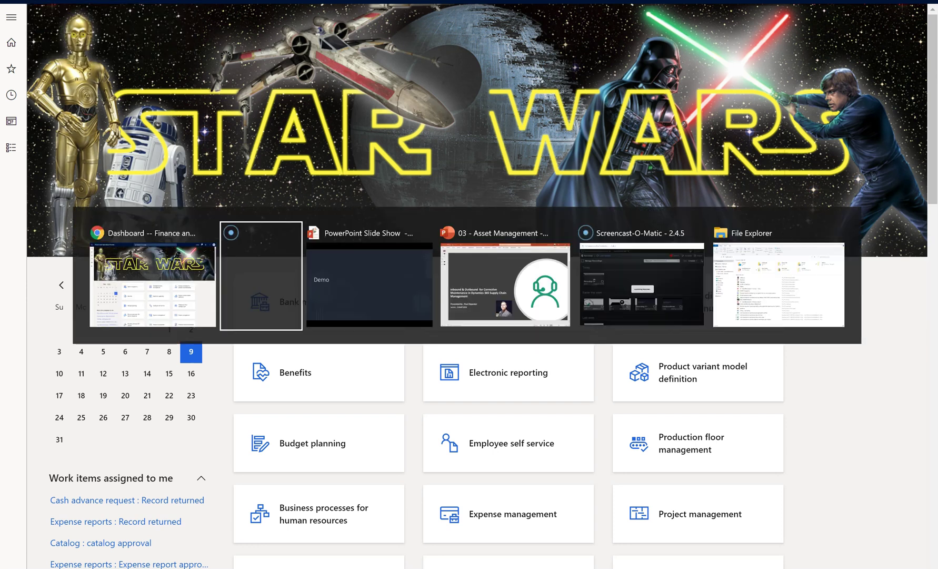